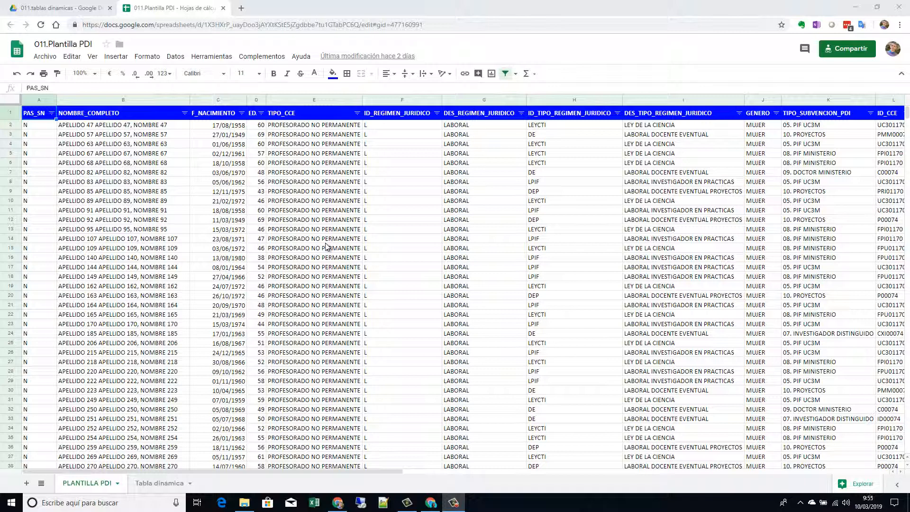
# - Examine the extent of the PLANTILLA PDI data, down to its last row and back up to the header row
pyautogui.click(339, 247)
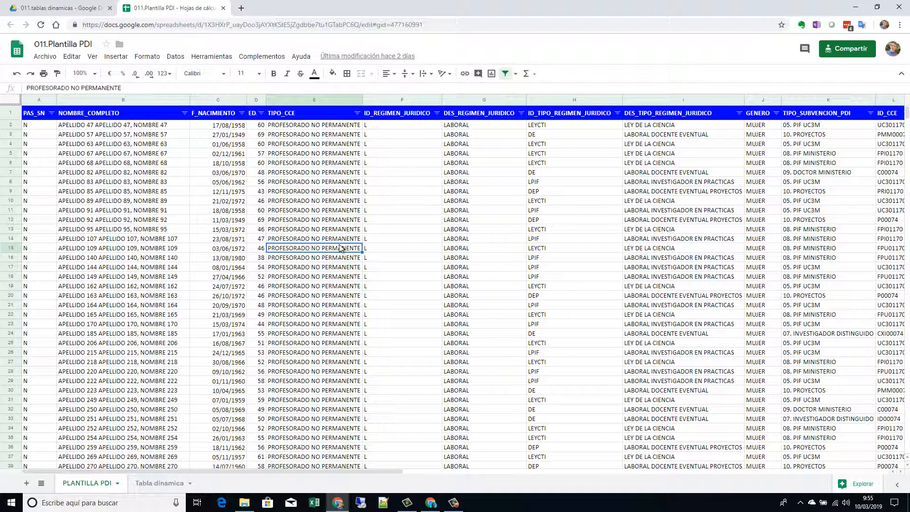
pyautogui.click(324, 221)
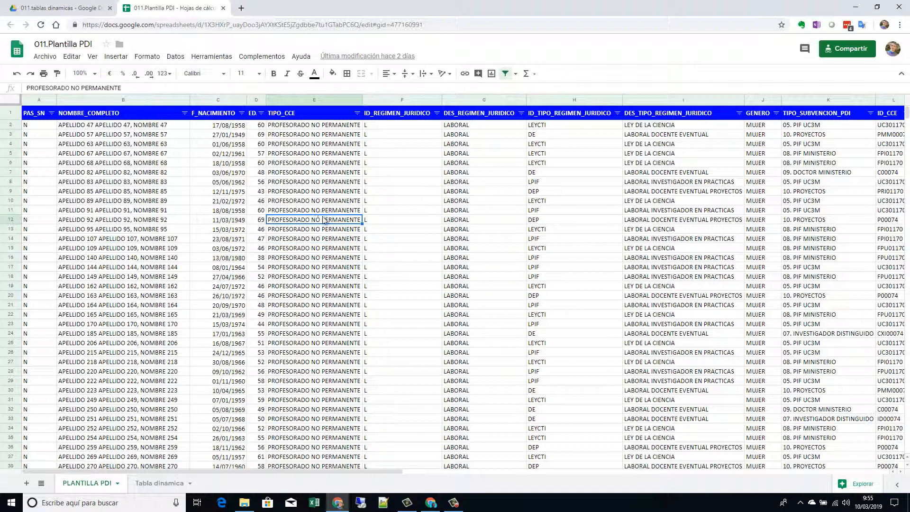
pyautogui.hotkey('ctrl', 'Left')
pyautogui.hotkey('ctrl', 'Down')
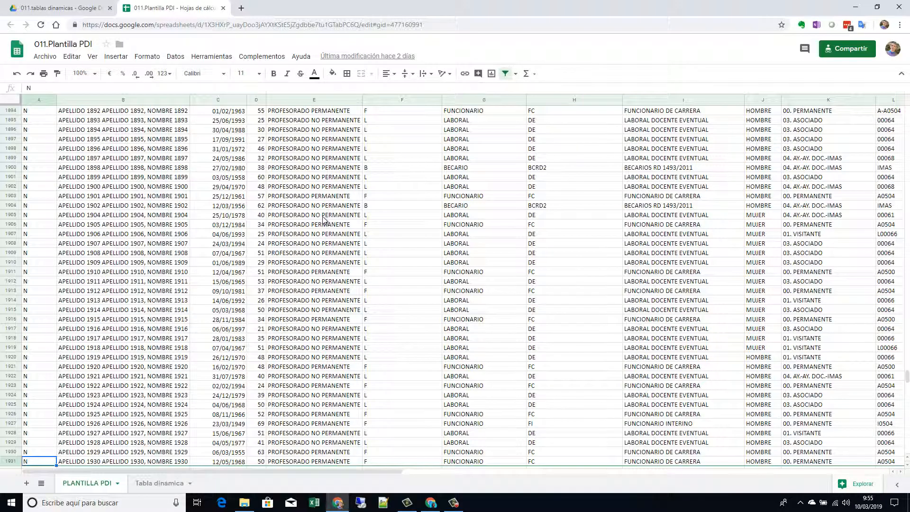
pyautogui.hotkey('ctrl', 'Up')
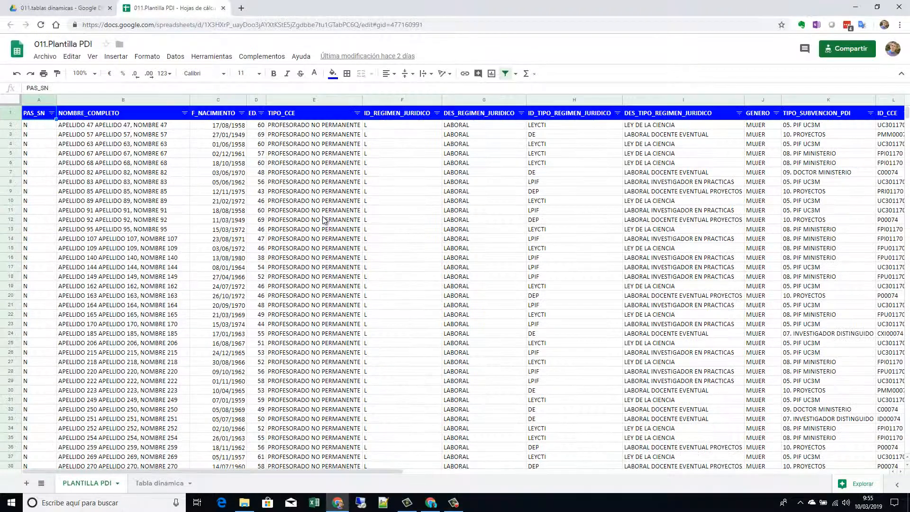
# - Review the column headers from PAS_SN through DES_TIPO_REGIMEN_JURIDICO and return to the first header
pyautogui.press('Right')
pyautogui.press('Right')
pyautogui.press('Right')
pyautogui.press('Right')
pyautogui.press('Right')
pyautogui.press('Right')
pyautogui.press('Right')
pyautogui.press('Right')
pyautogui.press('Right')
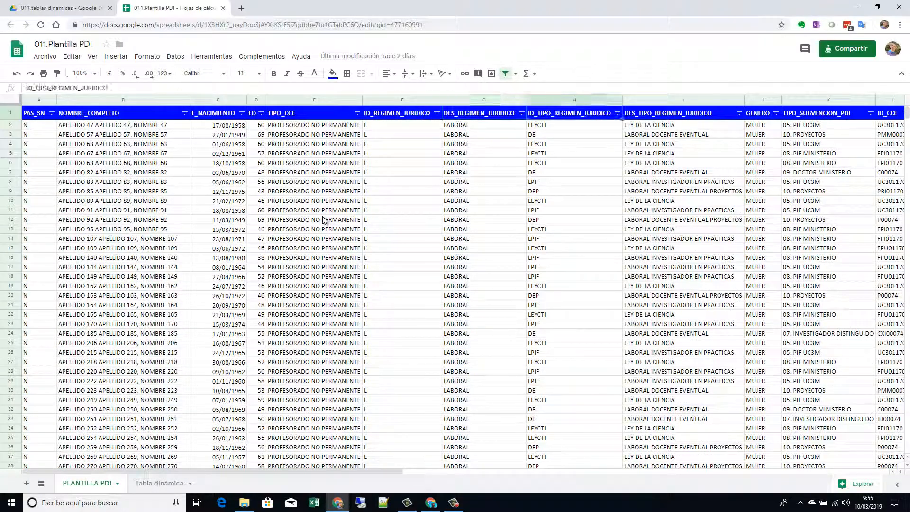
pyautogui.press('Left')
pyautogui.press('Left')
pyautogui.press('Left')
pyautogui.press('Left')
pyautogui.press('Left')
pyautogui.press('Left')
pyautogui.press('Left')
pyautogui.press('Left')
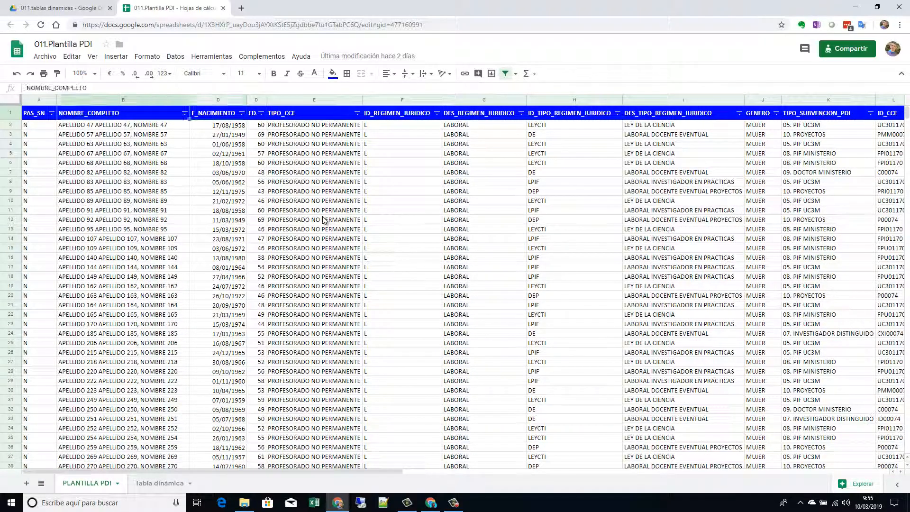
pyautogui.press('Right')
pyautogui.press('Right')
pyautogui.press('Right')
pyautogui.press('Right')
pyautogui.press('Right')
pyautogui.press('Right')
pyautogui.press('Right')
pyautogui.press('Right')
pyautogui.press('Right')
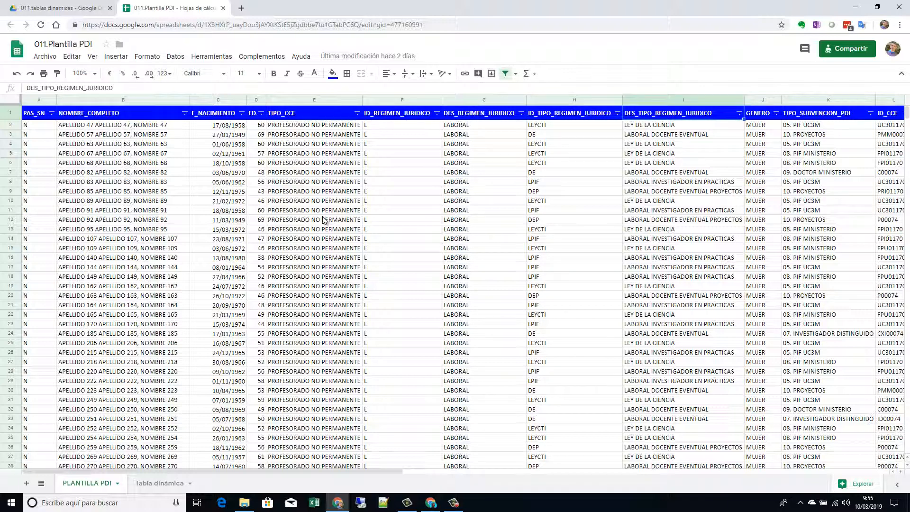
pyautogui.press('Left')
pyautogui.press('Left')
pyautogui.press('Left')
pyautogui.press('Home')
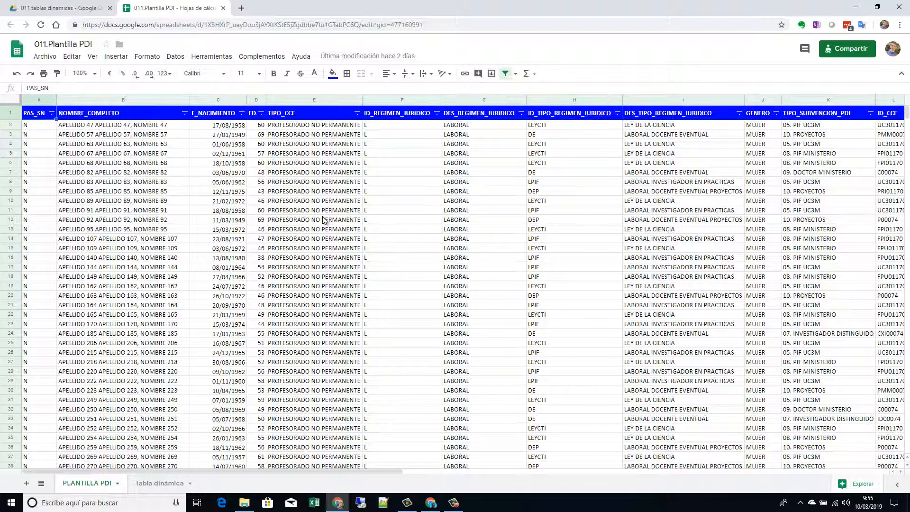
# - Examine the column headers one by one from PAS_SN through DES_AUSENCIA
pyautogui.press('Right')
pyautogui.press('Right')
pyautogui.press('Right')
pyautogui.press('Right')
pyautogui.press('Right')
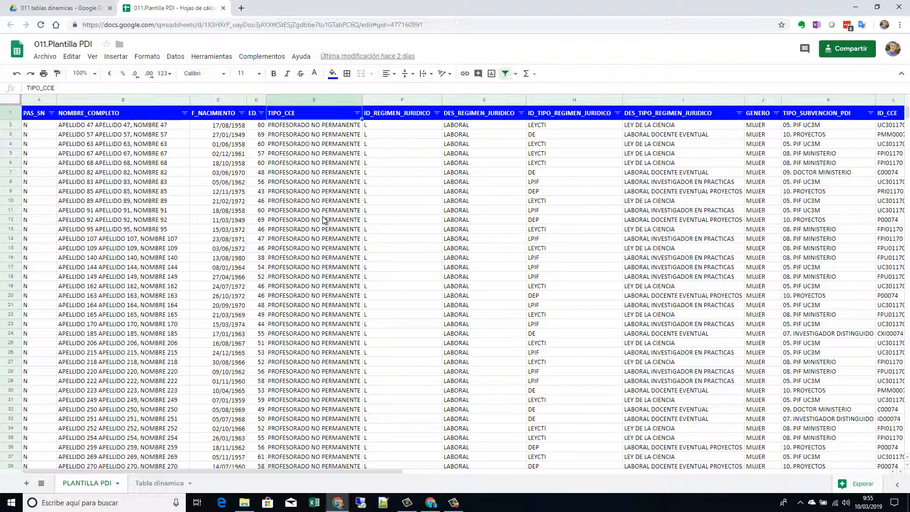
pyautogui.press('Right')
pyautogui.press('Right')
pyautogui.press('Right')
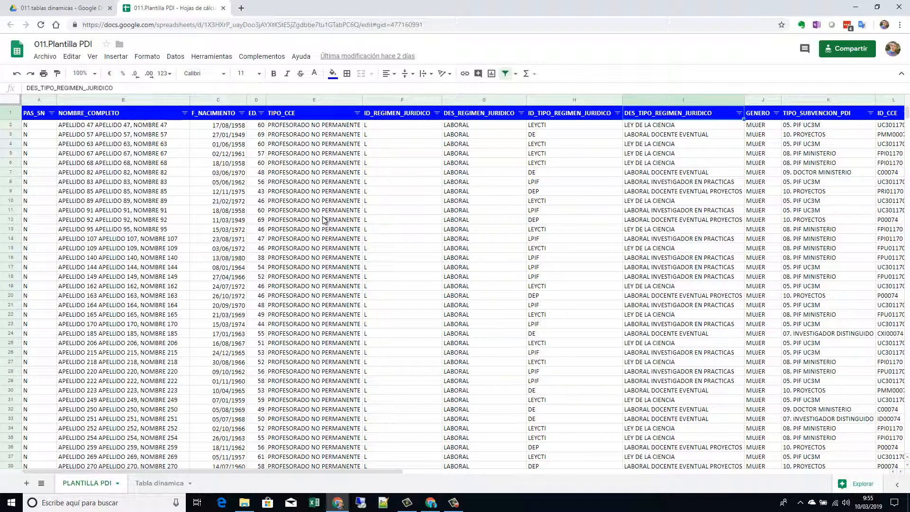
pyautogui.press('Right')
pyautogui.press('Right')
pyautogui.press('Right')
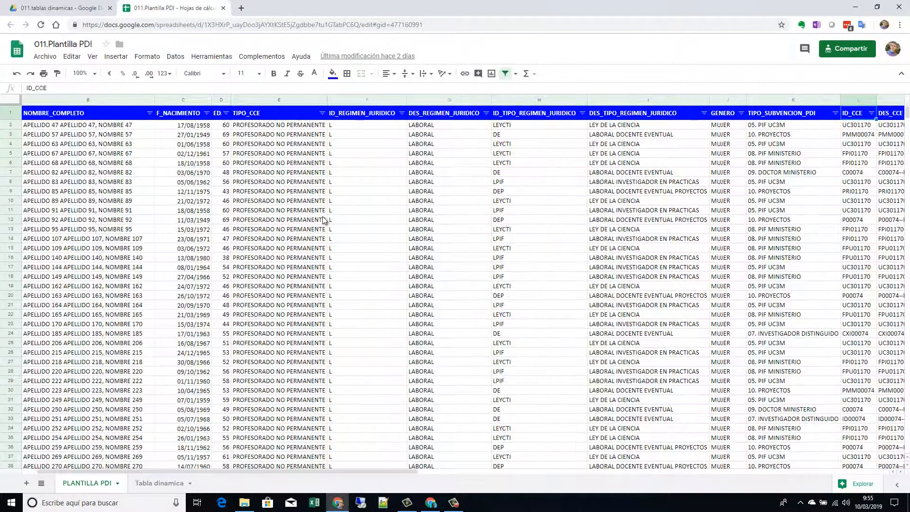
pyautogui.press('Right')
pyautogui.press('Right')
pyautogui.press('Right')
pyautogui.press('Right')
pyautogui.press('Right')
pyautogui.press('Right')
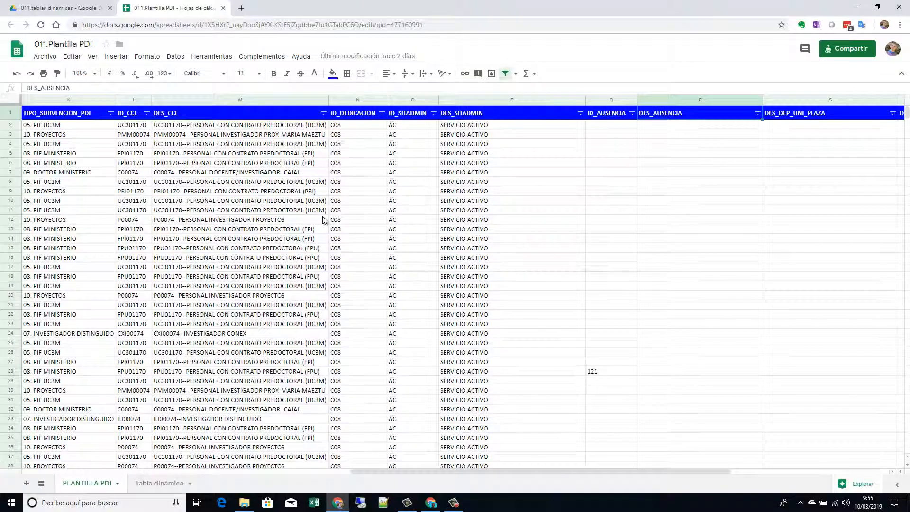
# - Review the remaining headers out to the last column, F_LISTADO, and go back to the first record in column A
pyautogui.press('Left')
pyautogui.press('Left')
pyautogui.press('Left')
pyautogui.press('Left')
pyautogui.press('Left')
pyautogui.press('Left')
pyautogui.press('Left')
pyautogui.press('Left')
pyautogui.press('Left')
pyautogui.press('Left')
pyautogui.press('Left')
pyautogui.press('Left')
pyautogui.press('Left')
pyautogui.press('Left')
pyautogui.press('Left')
pyautogui.press('Left')
pyautogui.press('Left')
pyautogui.press('Right')
pyautogui.press('Right')
pyautogui.press('Right')
pyautogui.press('Right')
pyautogui.press('Right')
pyautogui.press('Right')
pyautogui.press('Right')
pyautogui.press('Right')
pyautogui.press('Right')
pyautogui.press('Right')
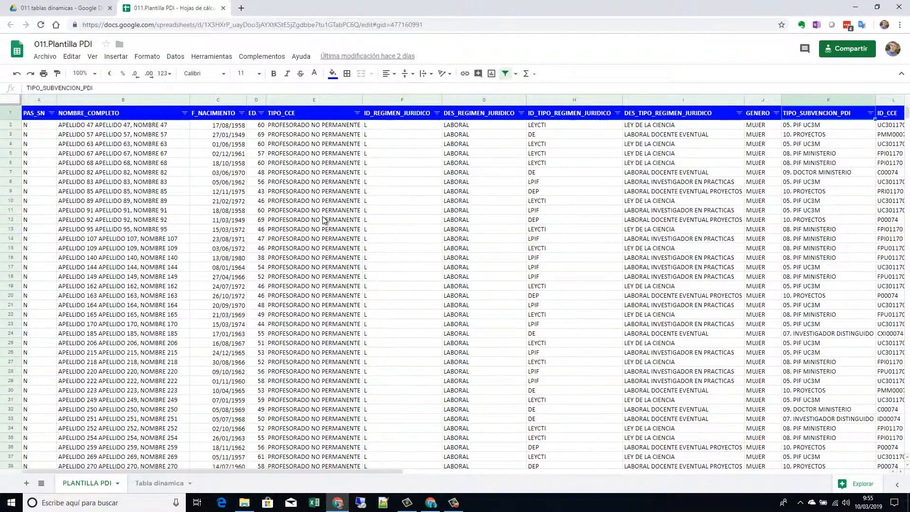
pyautogui.hotkey('ctrl', 'Right')
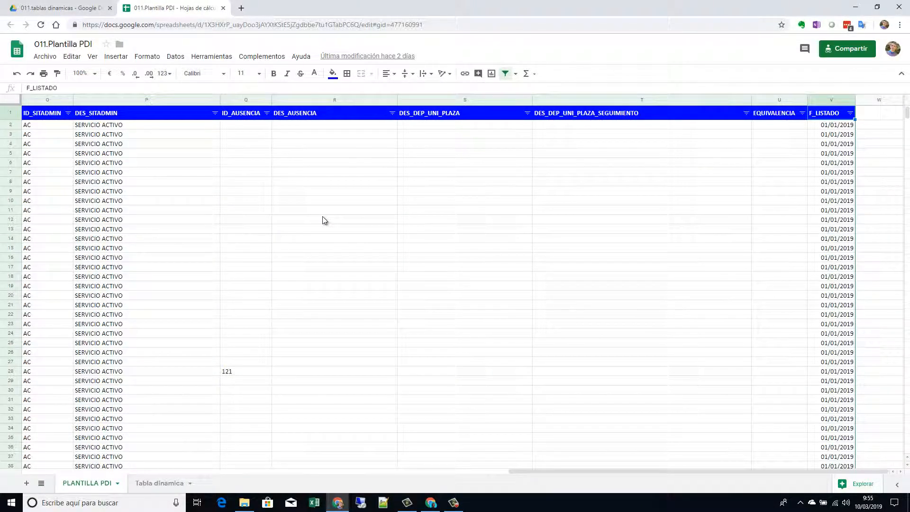
pyautogui.press('Down')
pyautogui.press('Left')
pyautogui.press('Left')
pyautogui.press('Left')
pyautogui.press('Left')
pyautogui.press('Left')
pyautogui.press('Left')
pyautogui.press('Left')
pyautogui.press('Left')
pyautogui.press('Left')
pyautogui.press('Left')
pyautogui.press('Left')
pyautogui.press('Left')
pyautogui.press('Left')
pyautogui.press('Left')
pyautogui.press('Left')
pyautogui.press('Left')
pyautogui.press('Left')
pyautogui.press('Left')
pyautogui.press('Left')
pyautogui.press('Left')
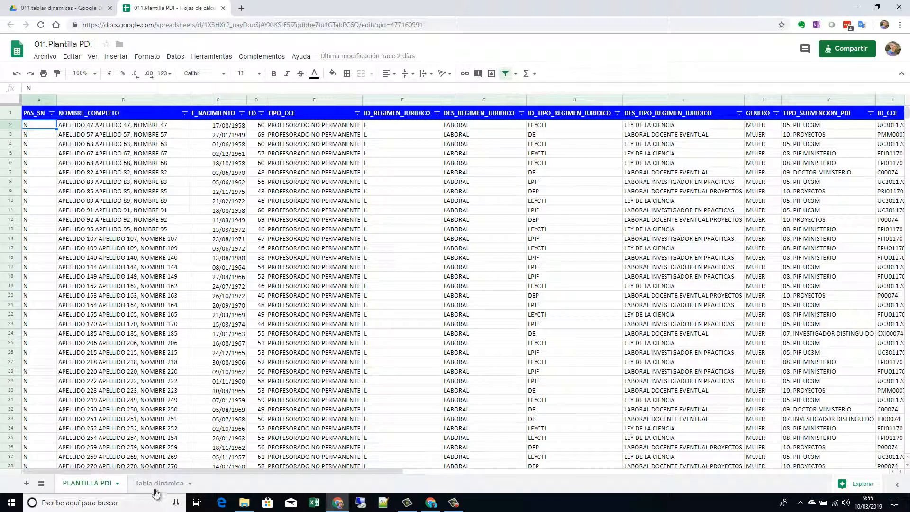
# - Examine the GENERO pivot table on the Tabla dinámica sheet, including its employee numbers and percentages for HOMBRE and MUJER
pyautogui.click(158, 484)
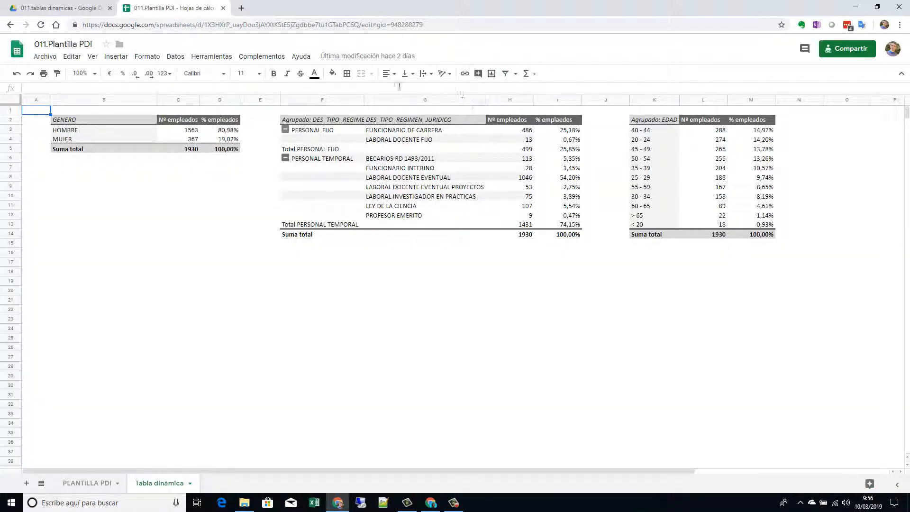
pyautogui.click(69, 132)
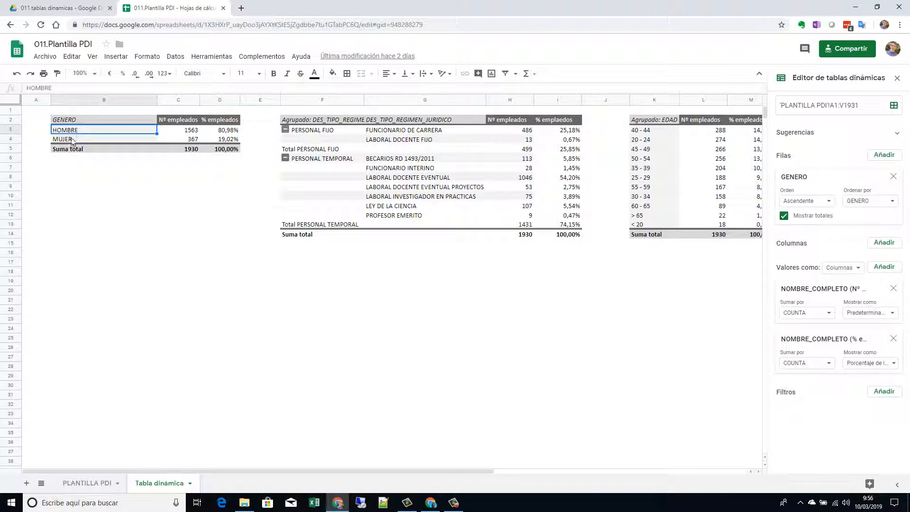
pyautogui.click(185, 132)
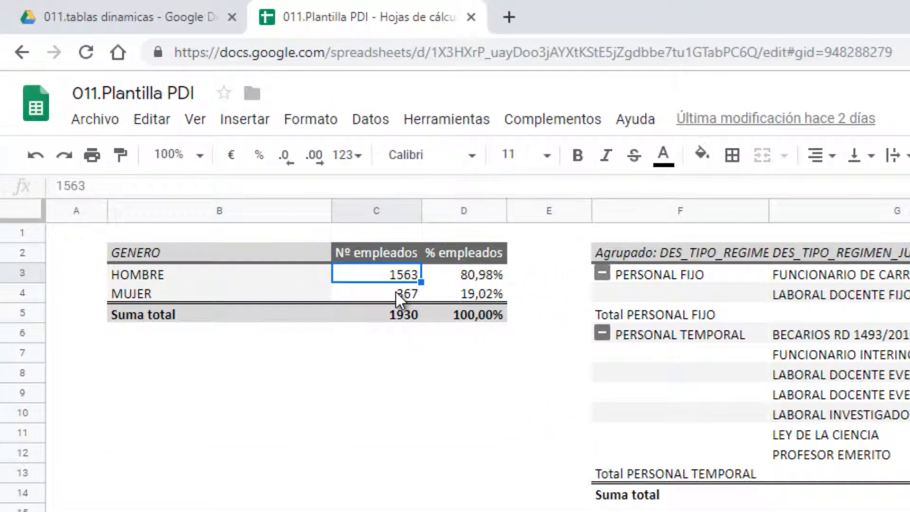
pyautogui.click(396, 292)
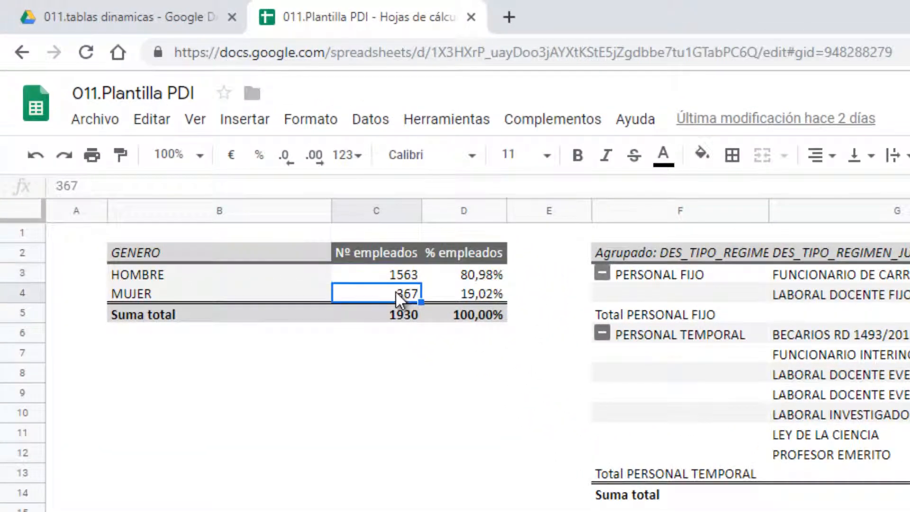
pyautogui.click(479, 273)
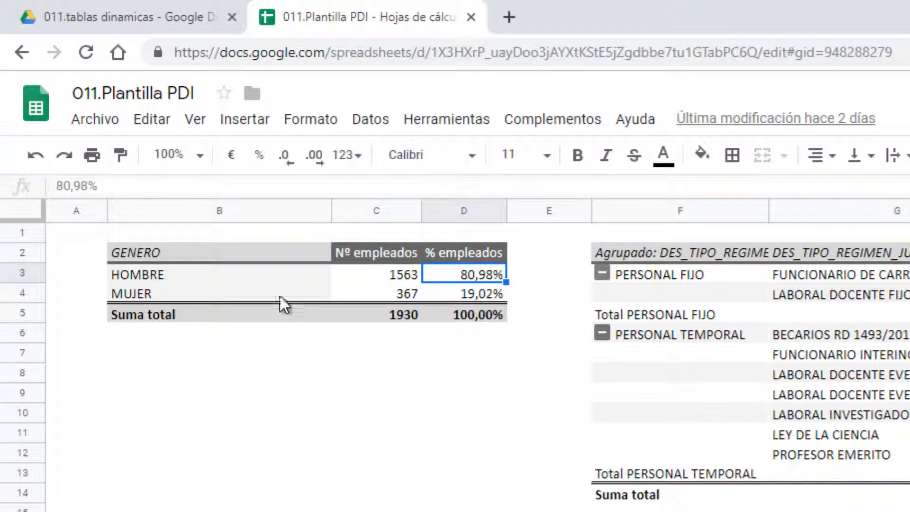
pyautogui.click(232, 282)
# - Return to the PLANTILLA PDI sheet and create a new pivot table from its data
pyautogui.hotkey('ctrl', 'shift', 'pageup')
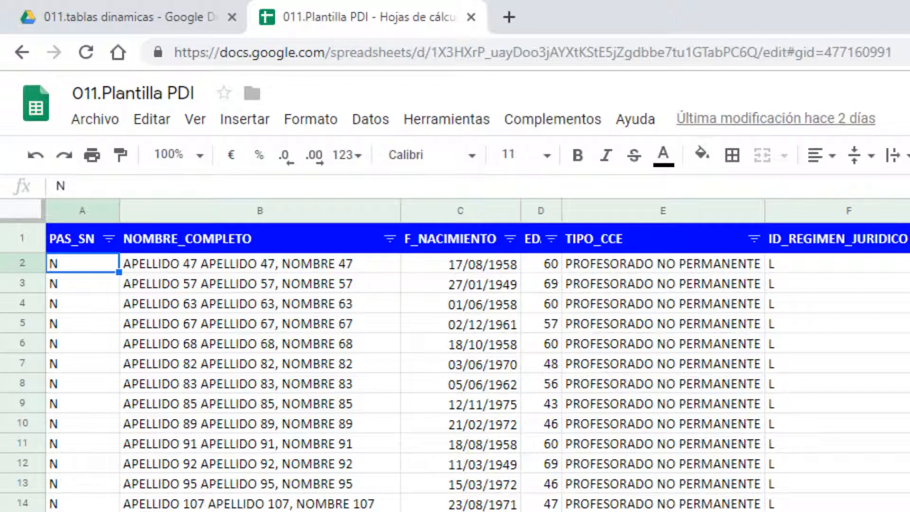
pyautogui.click(260, 510)
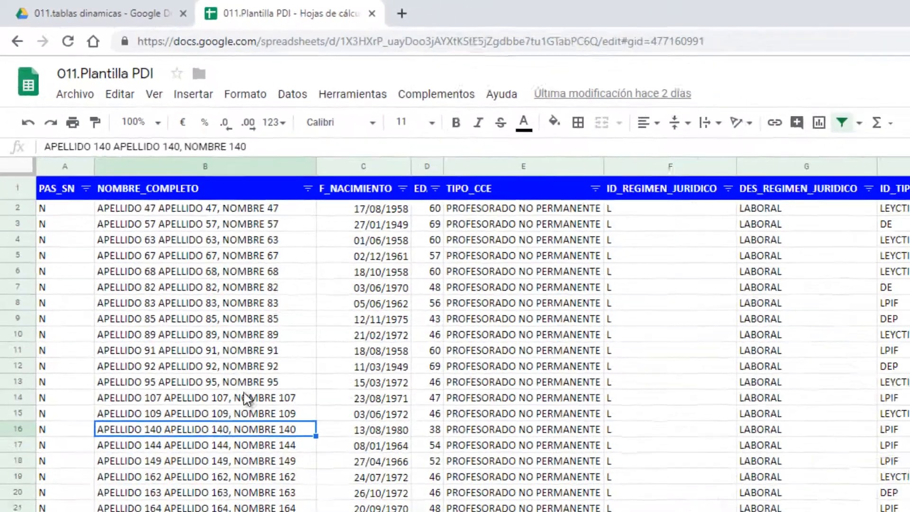
pyautogui.click(313, 485)
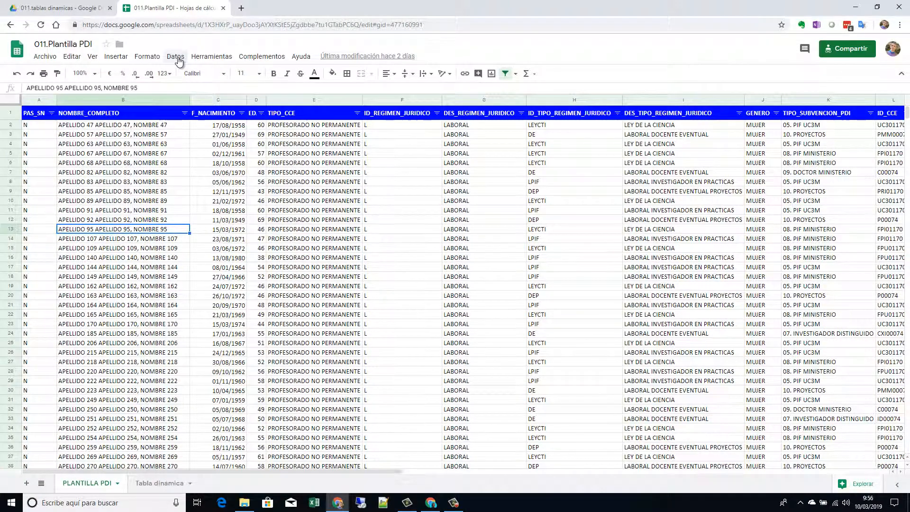
pyautogui.click(176, 57)
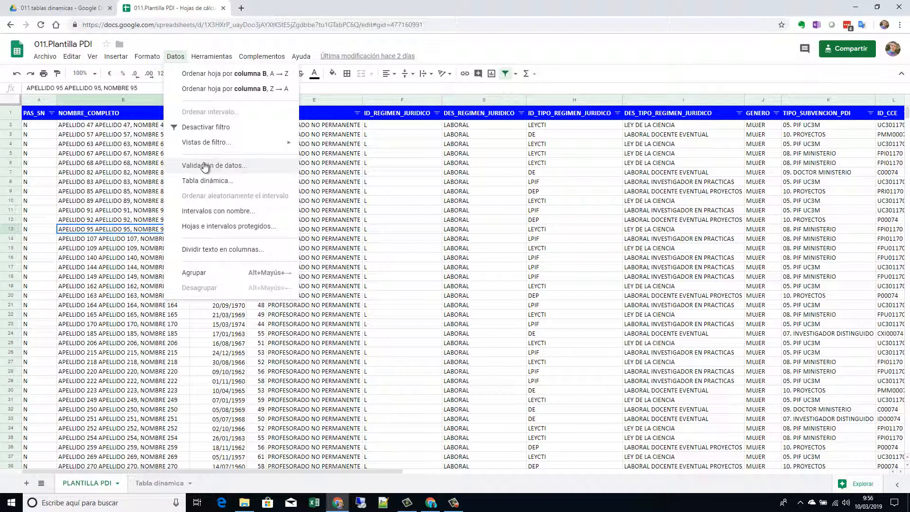
pyautogui.click(207, 181)
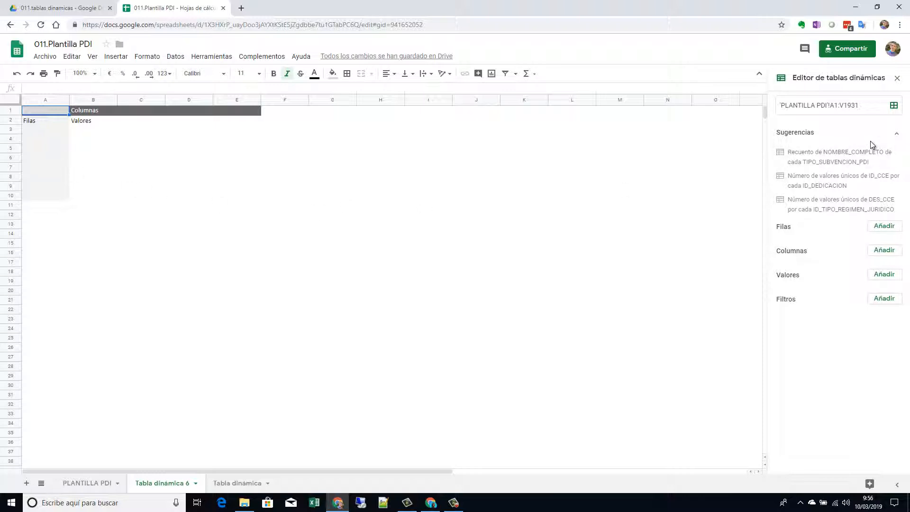
# - Insert one row above the empty pivot table and one column to its left
pyautogui.rightClick(10, 111)
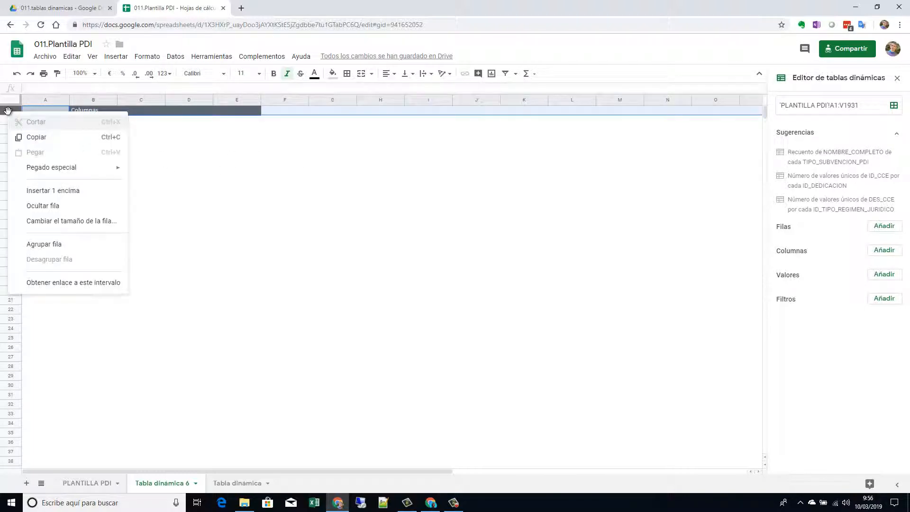
pyautogui.click(51, 191)
pyautogui.click(34, 97)
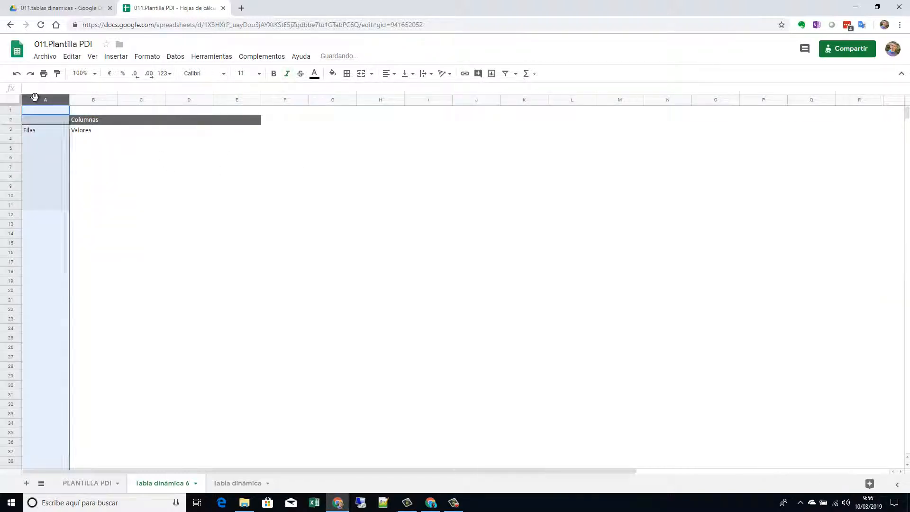
pyautogui.rightClick(35, 97)
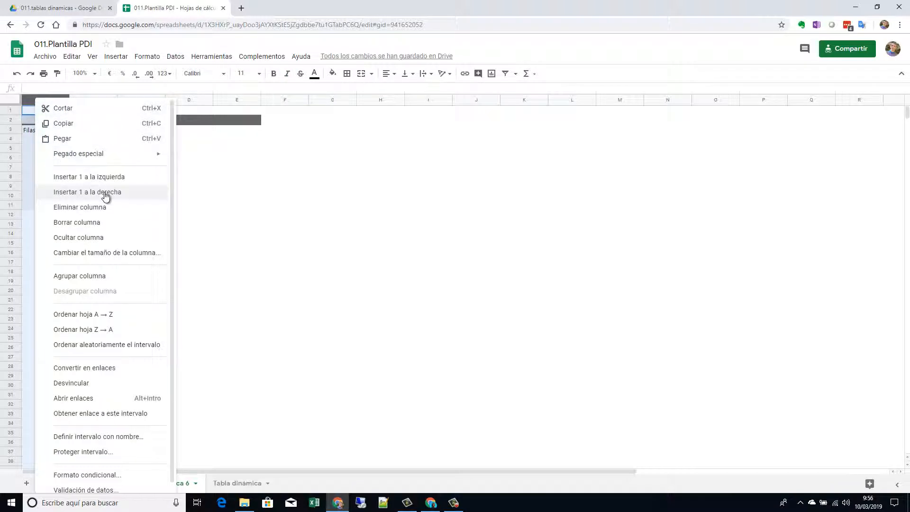
pyautogui.click(131, 178)
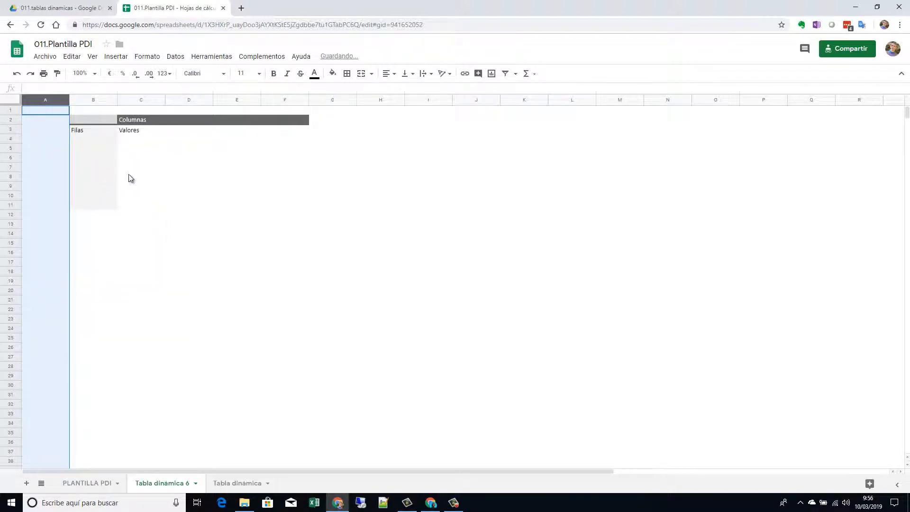
# - Make row 1 taller and column A narrower to adjust the margins around the pivot table
pyautogui.click(131, 178)
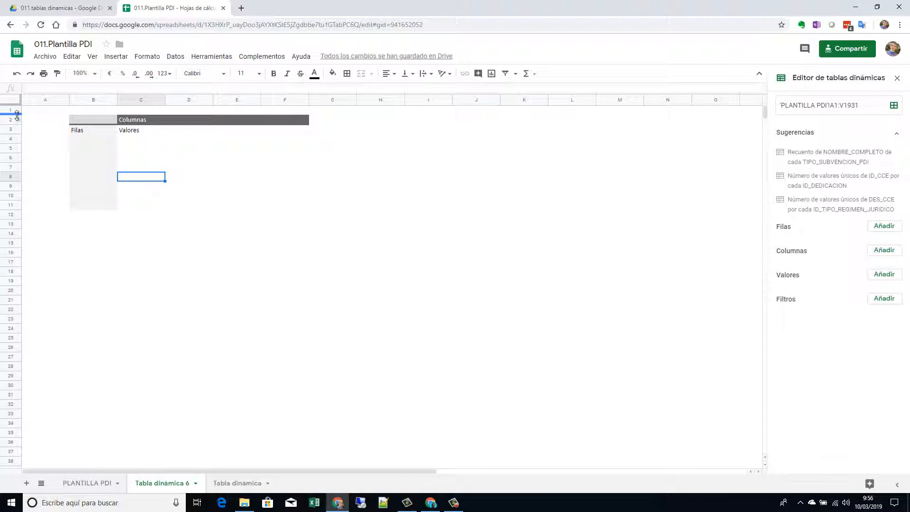
pyautogui.moveTo(17, 115); pyautogui.dragTo(17, 125)
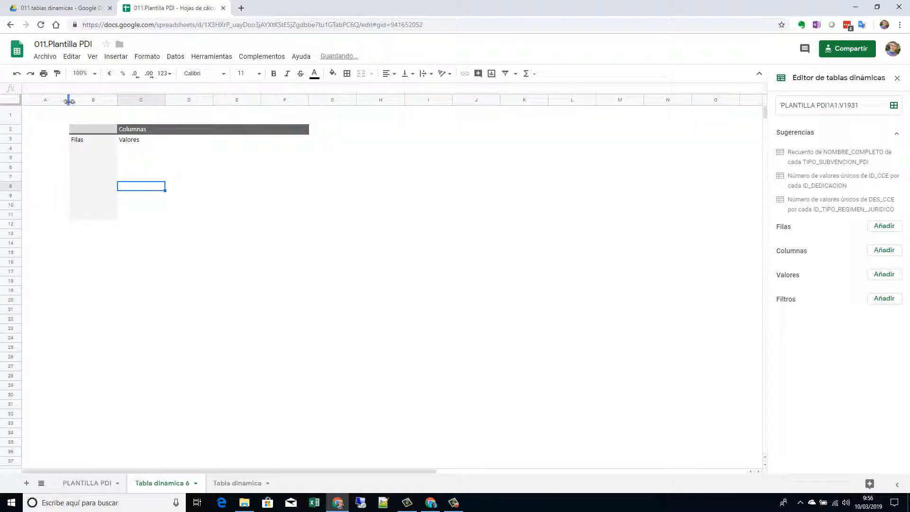
pyautogui.moveTo(69, 101); pyautogui.dragTo(55, 101)
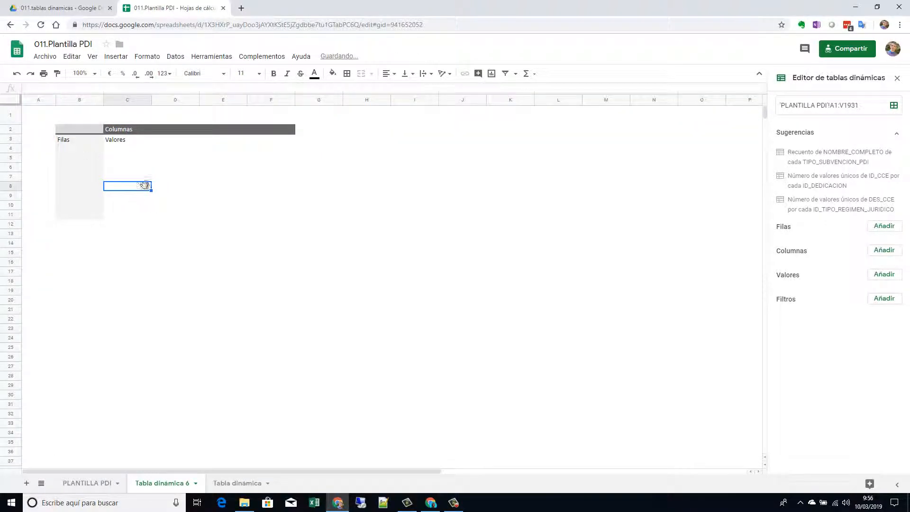
# - Add the GENERO field to the rows of the new pivot table
pyautogui.click(126, 150)
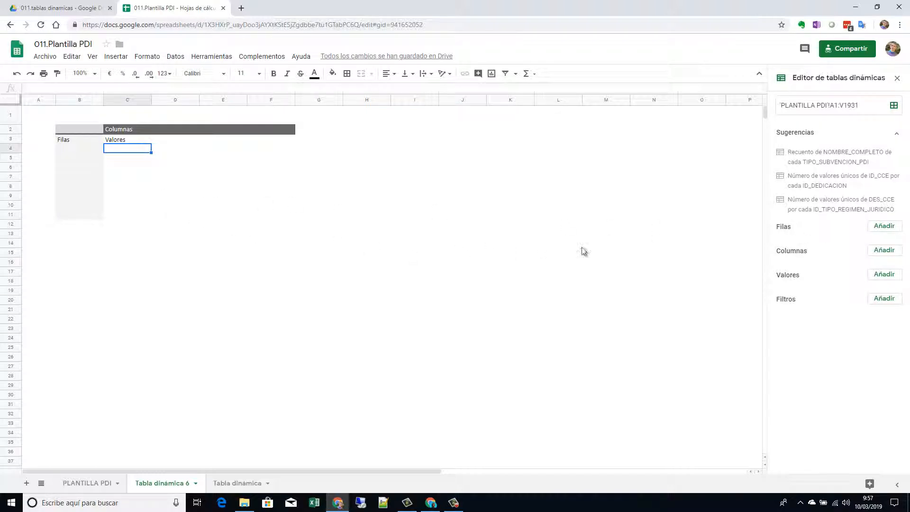
pyautogui.click(887, 228)
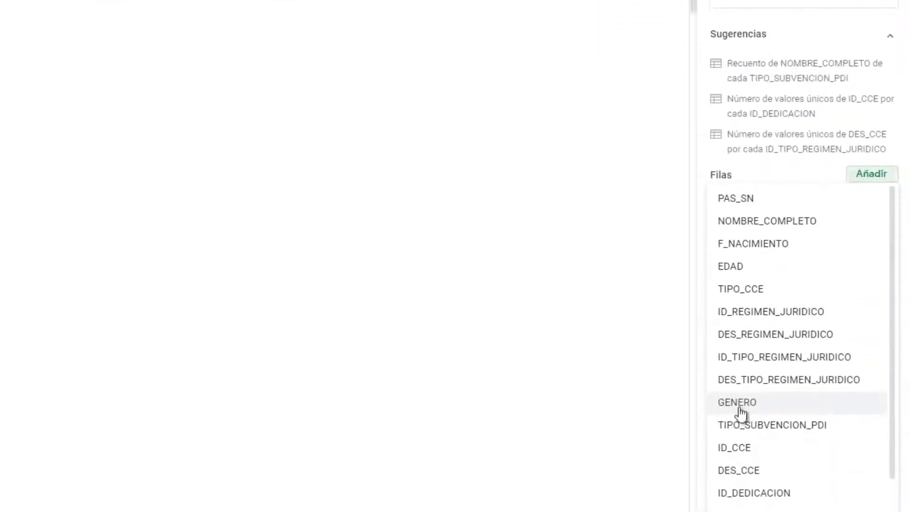
pyautogui.click(740, 407)
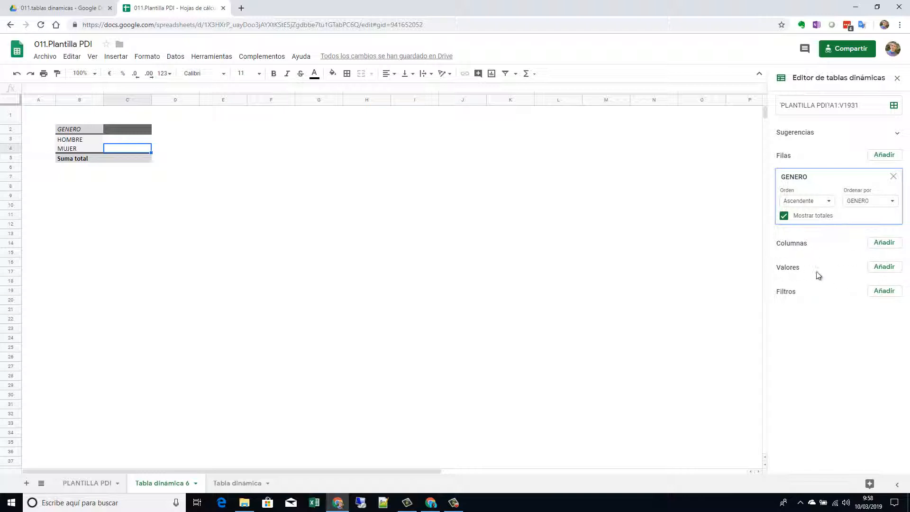
# - Add the NOMBRE_COMPLETO field to the pivot table's values, summarized by COUNTA
pyautogui.click(893, 270)
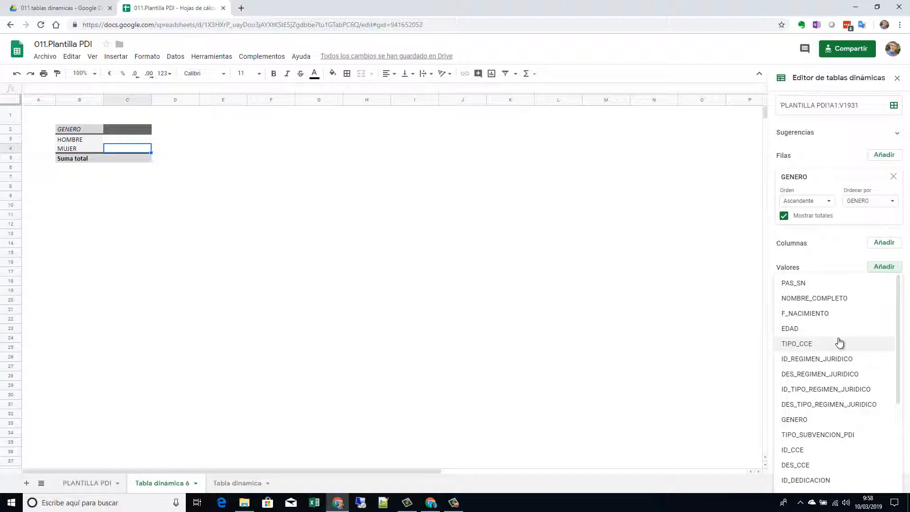
pyautogui.click(826, 305)
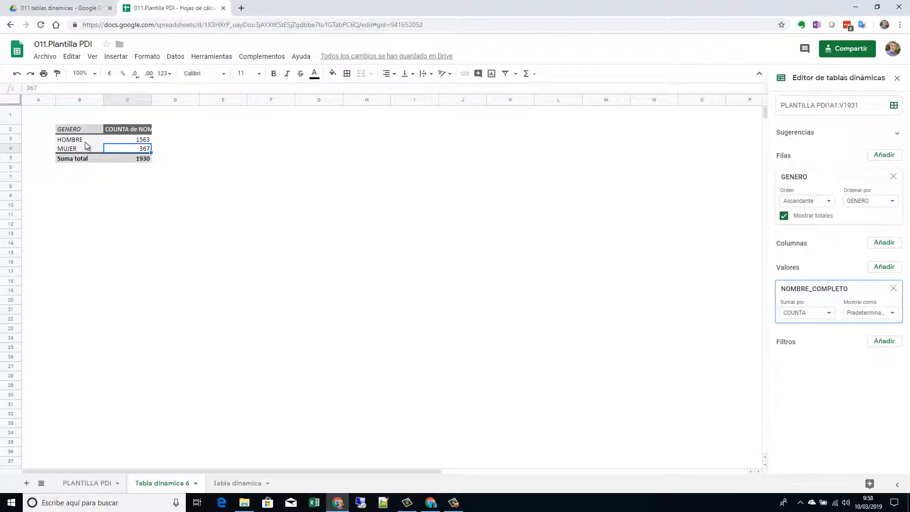
pyautogui.click(123, 139)
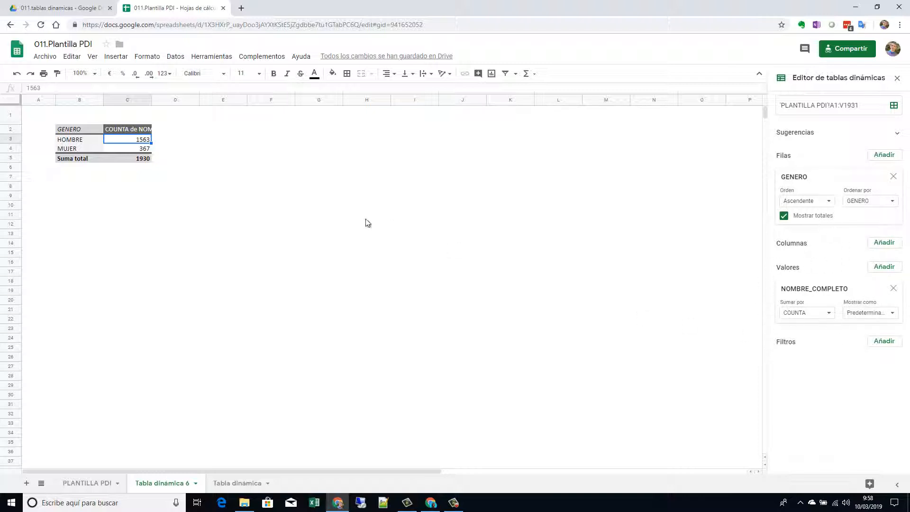
# - Compare with the gender table on the Tabla dinámica sheet and review the summary functions available for NOMBRE_COMPLETO
pyautogui.click(238, 486)
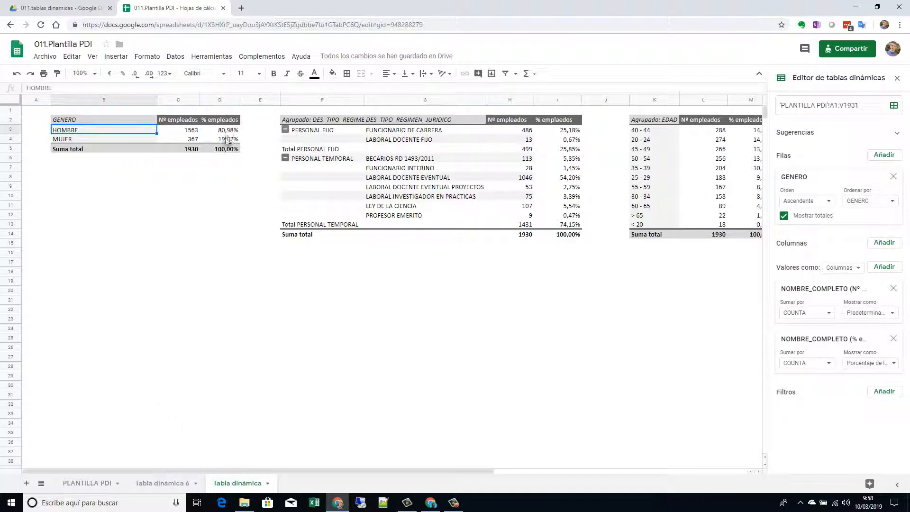
pyautogui.click(164, 484)
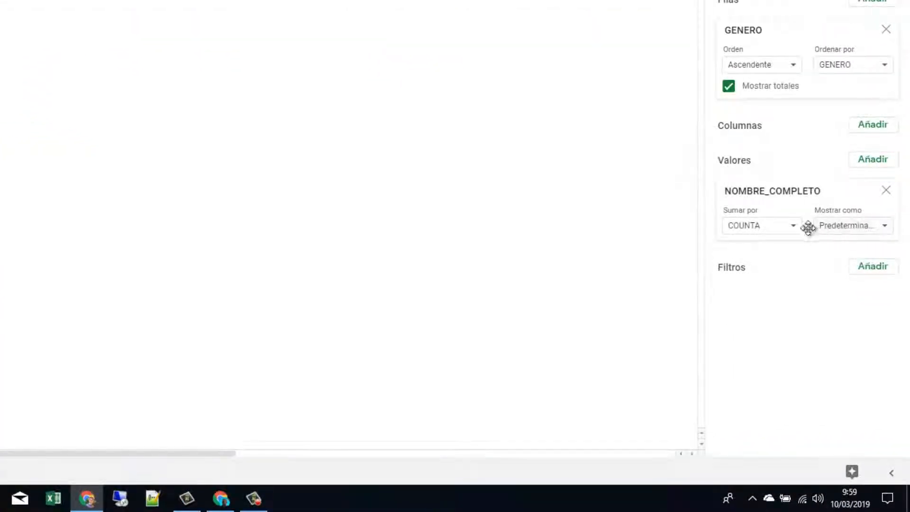
pyautogui.click(794, 232)
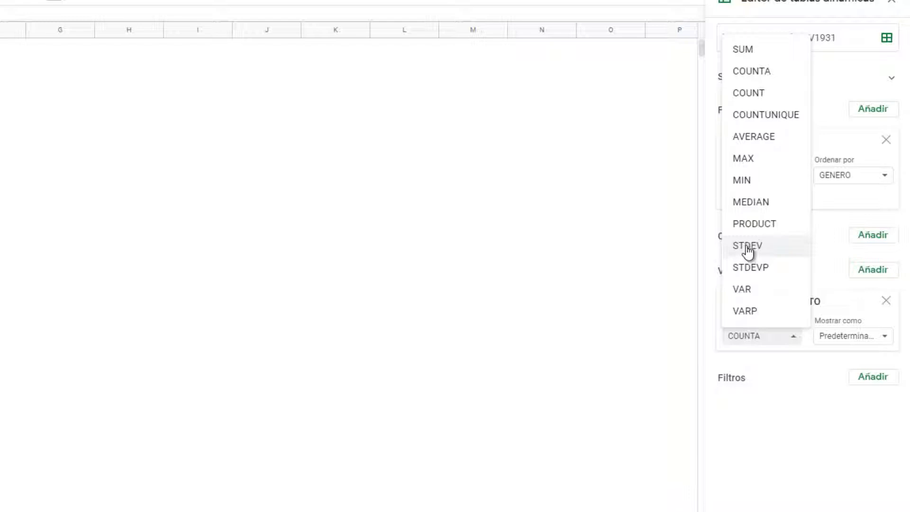
pyautogui.click(522, 220)
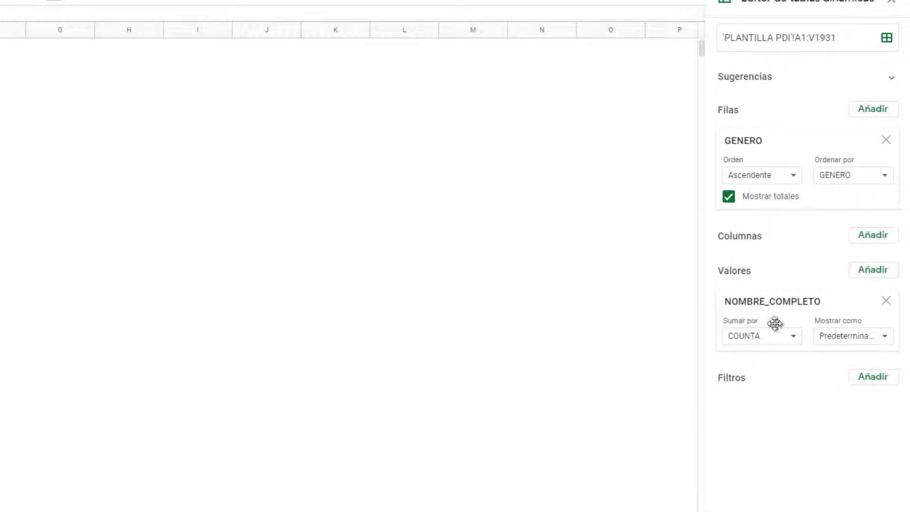
# - Try showing the NOMBRE_COMPLETO count as Porcentaje de la fila and as Porcentaje de la columna
pyautogui.click(891, 345)
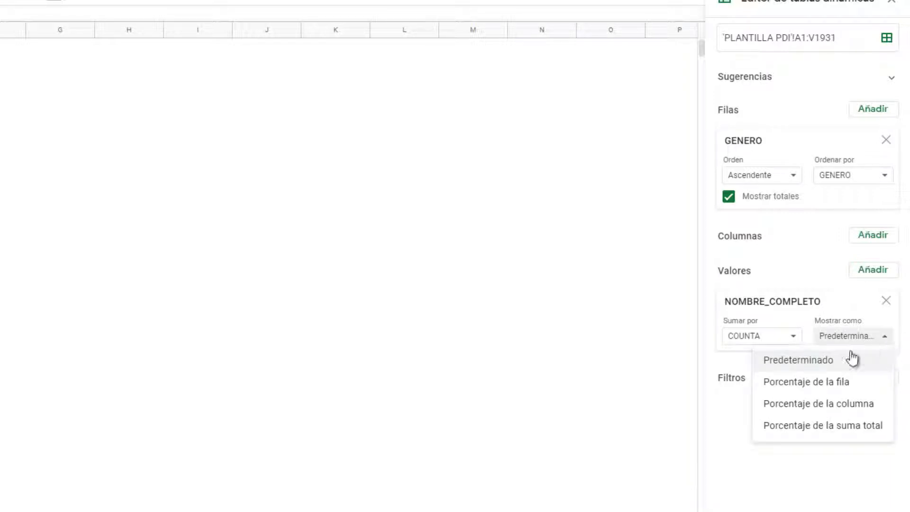
pyautogui.click(802, 385)
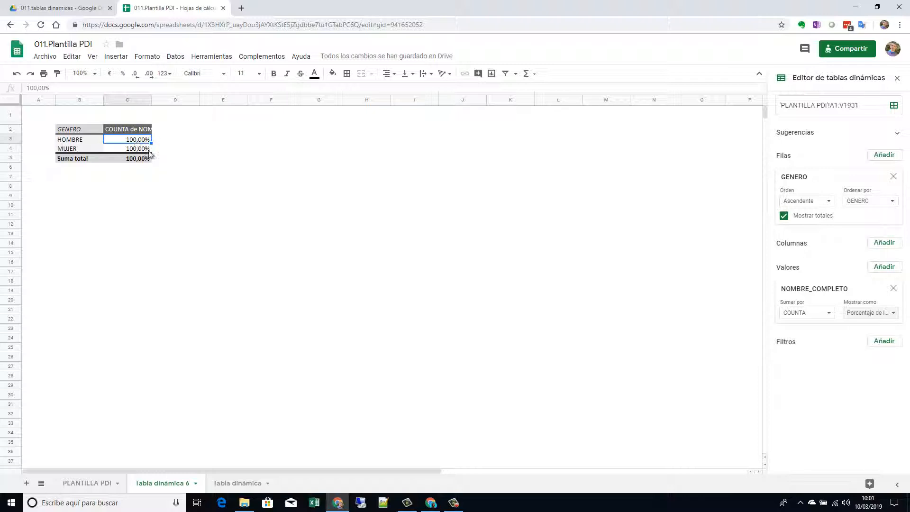
pyautogui.click(894, 314)
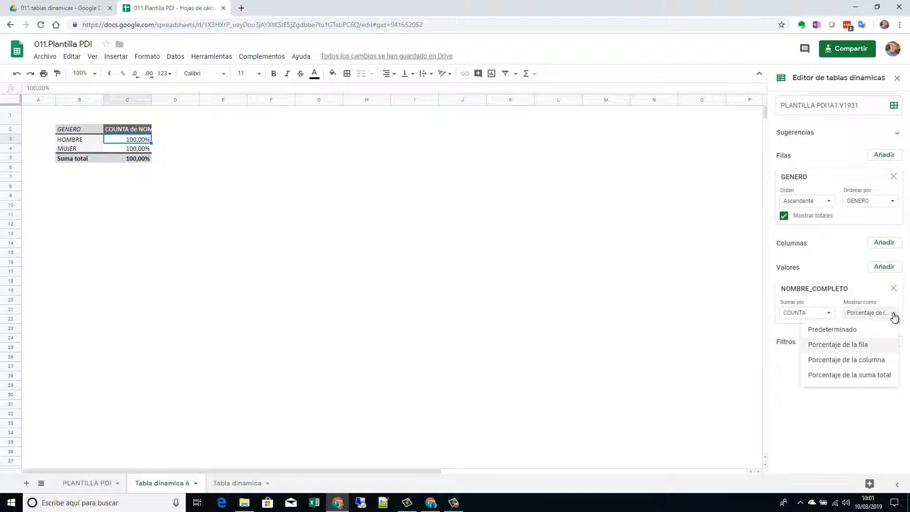
pyautogui.click(880, 360)
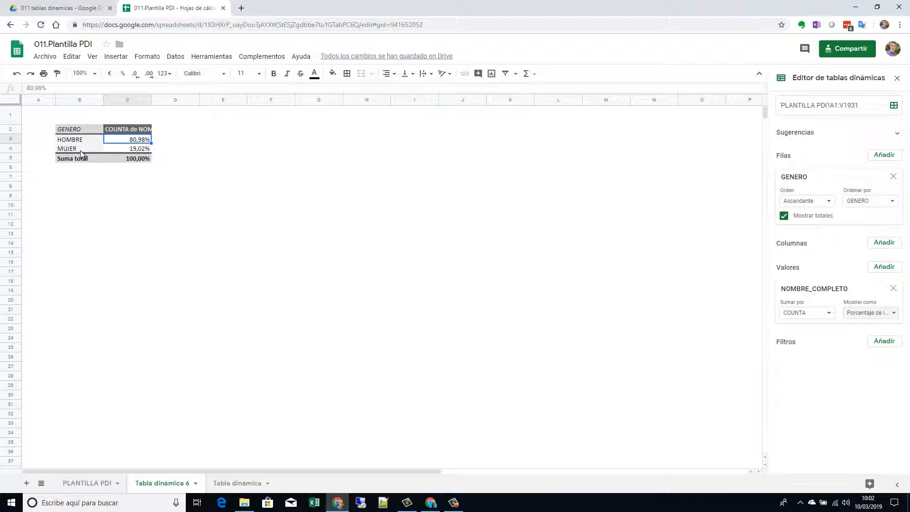
# - Check the model table on the Tabla dinámica sheet and set the NOMBRE_COMPLETO count back to Predeterminado
pyautogui.click(238, 484)
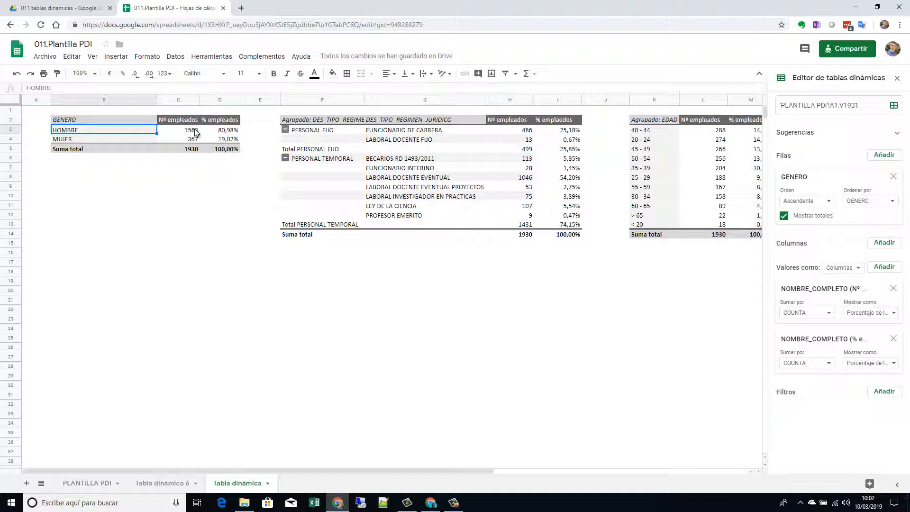
pyautogui.click(170, 485)
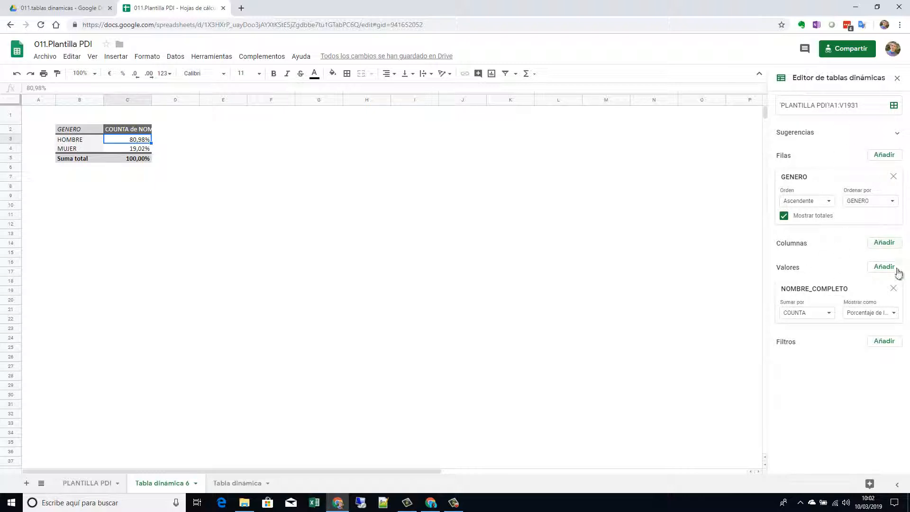
pyautogui.click(887, 317)
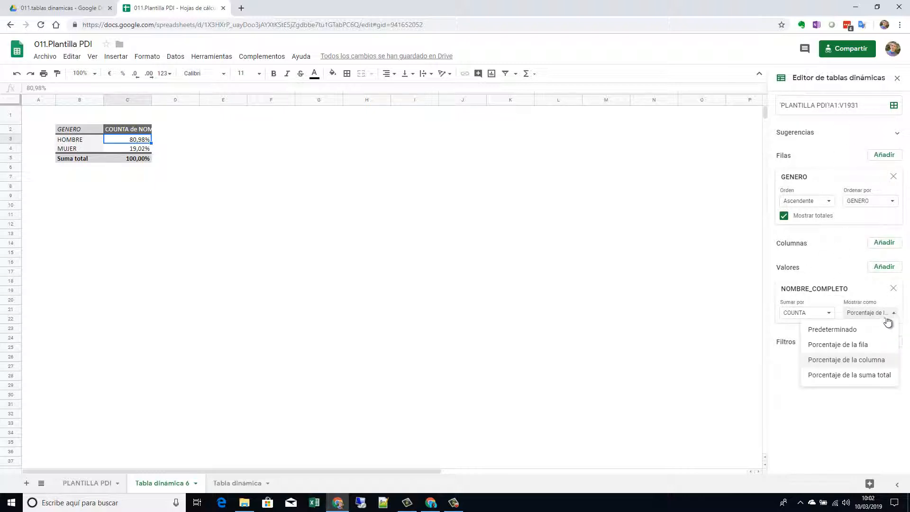
pyautogui.click(877, 330)
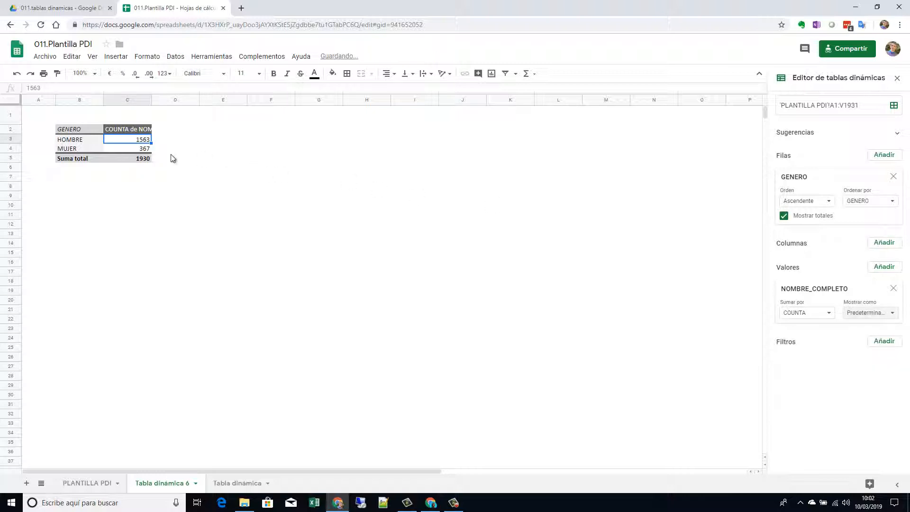
# - Add NOMBRE_COMPLETO to the values a second time and show it as Porcentaje de la columna
pyautogui.click(886, 266)
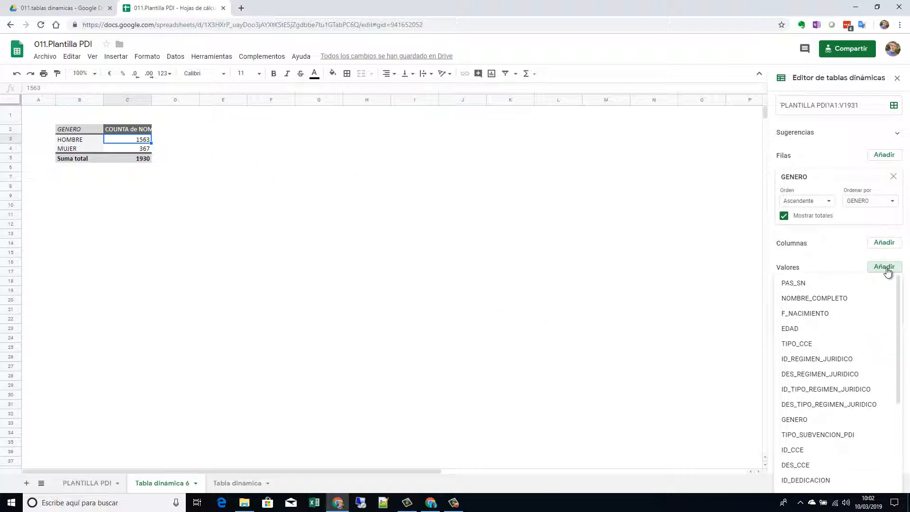
pyautogui.click(822, 299)
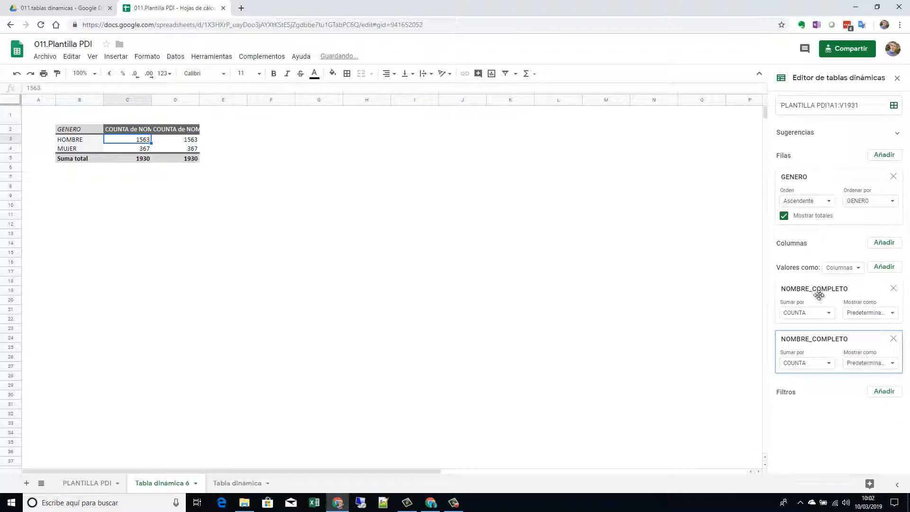
pyautogui.click(891, 364)
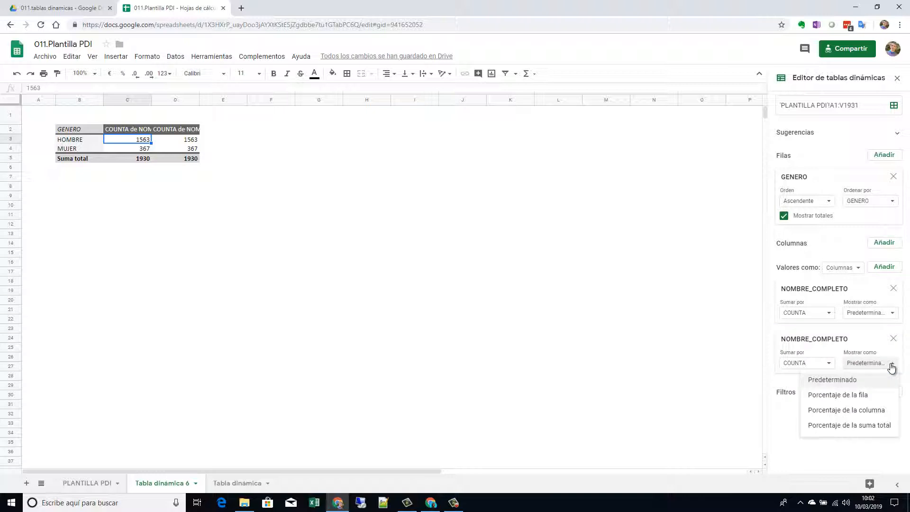
pyautogui.click(865, 411)
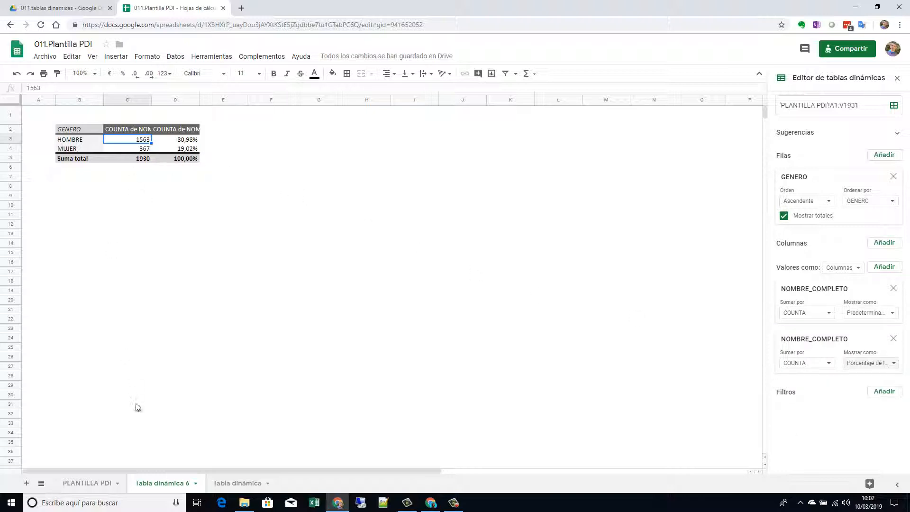
# - Compare the table with the one on the Tabla dinámica sheet and check the HOMBRE and MUJER counts and percentages
pyautogui.click(226, 483)
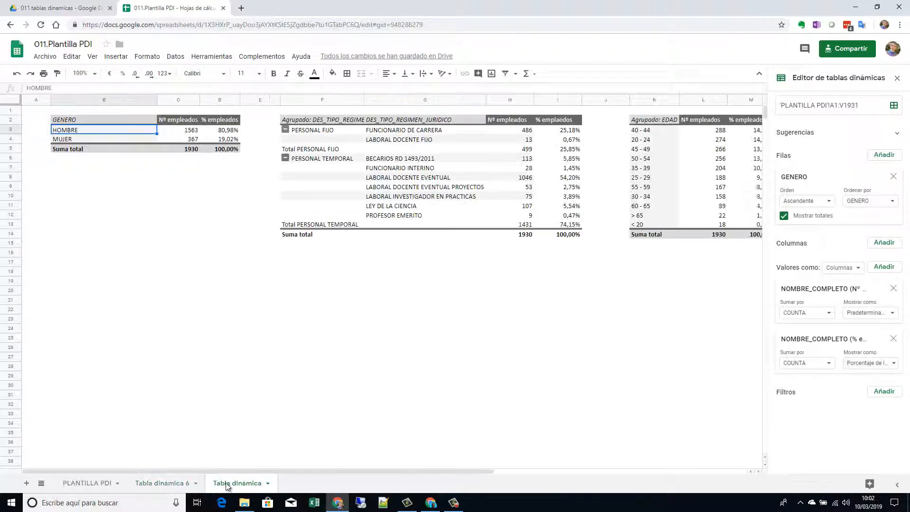
pyautogui.click(171, 483)
pyautogui.click(189, 148)
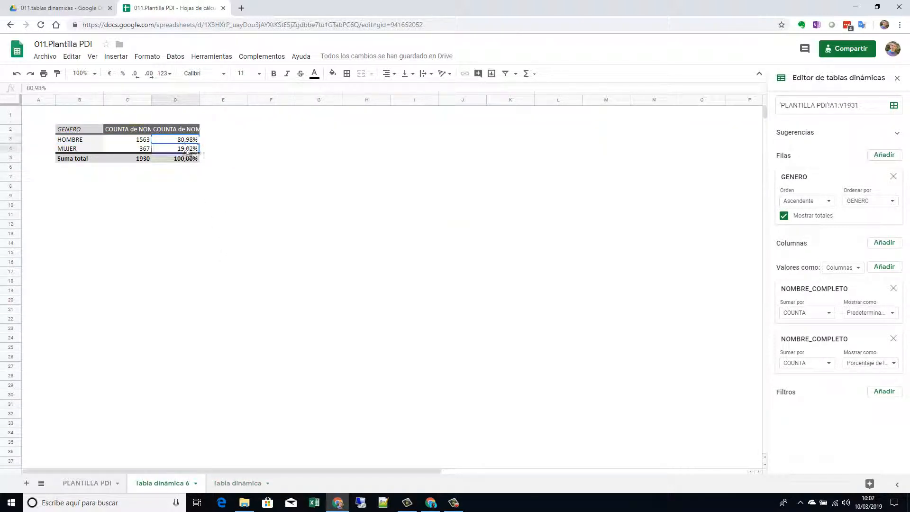
pyautogui.click(192, 140)
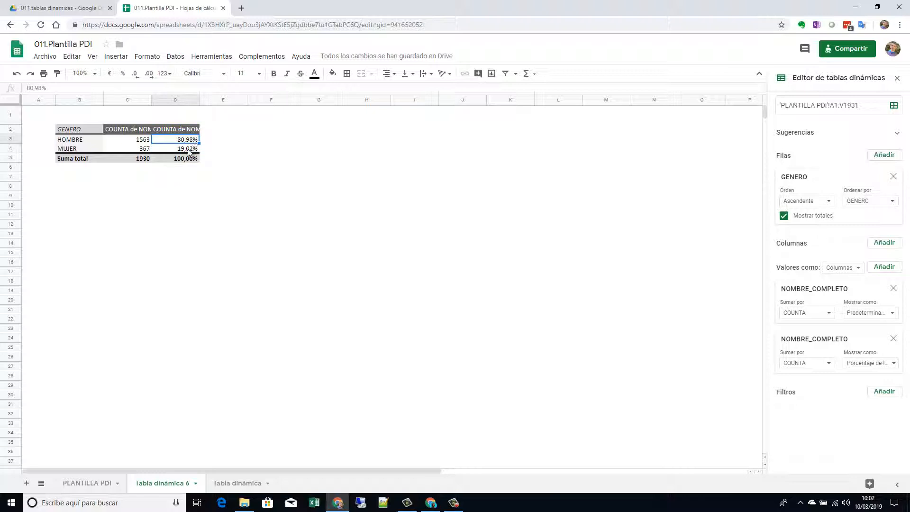
pyautogui.click(144, 148)
pyautogui.click(144, 140)
pyautogui.click(144, 148)
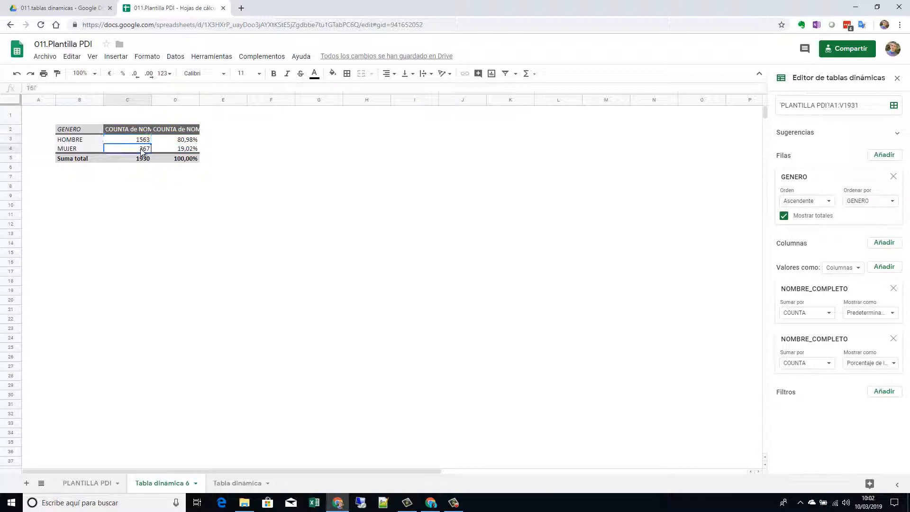
pyautogui.click(188, 141)
pyautogui.click(188, 149)
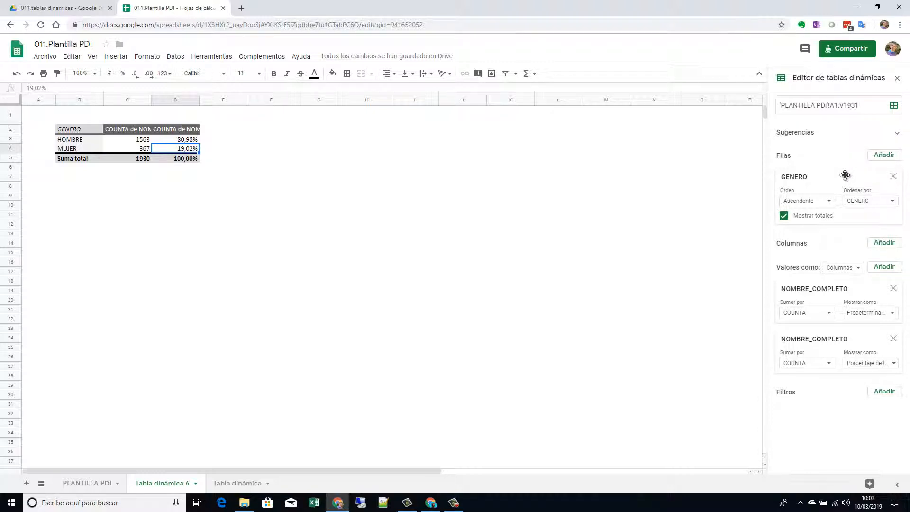
# - Move the GENERO field from rows to columns and show the second NOMBRE_COMPLETO value as Porcentaje de la fila
pyautogui.moveTo(845, 177)
pyautogui.mouseDown()
pyautogui.moveTo(842, 206)
pyautogui.moveTo(843, 193)
pyautogui.mouseUp()
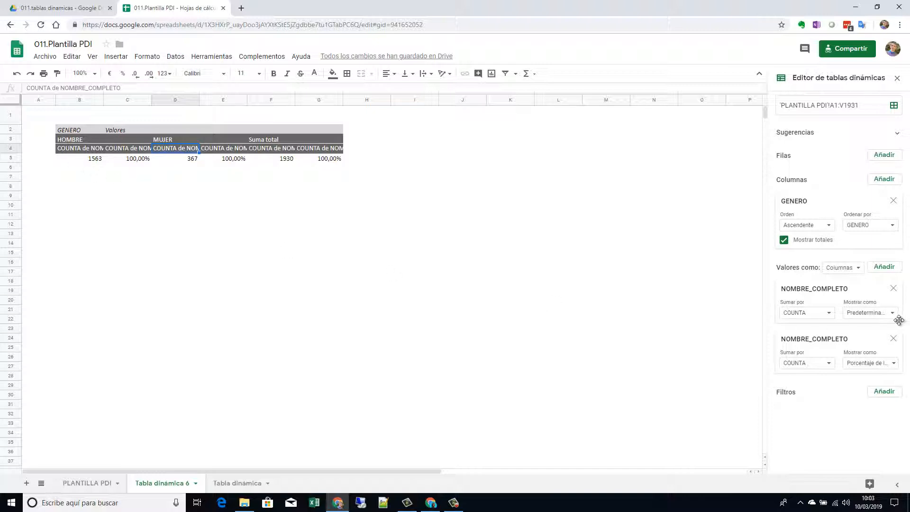
pyautogui.click(889, 366)
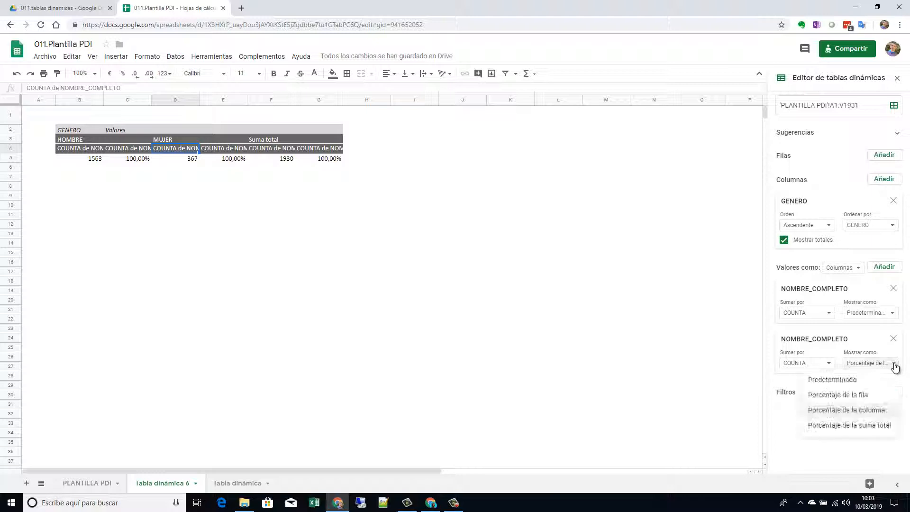
pyautogui.click(870, 395)
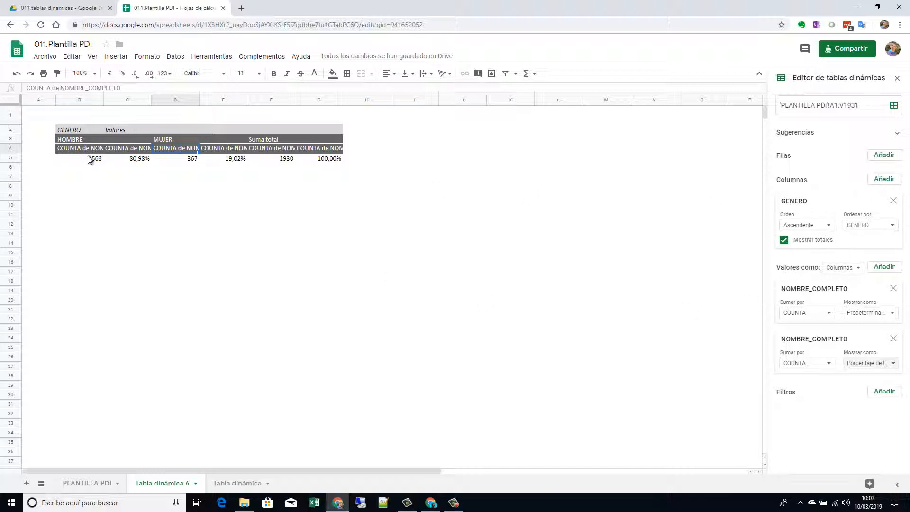
# - Move the GENERO field back to the rows and check the HOMBRE and MUJER employee counts
pyautogui.moveTo(829, 206); pyautogui.dragTo(830, 169)
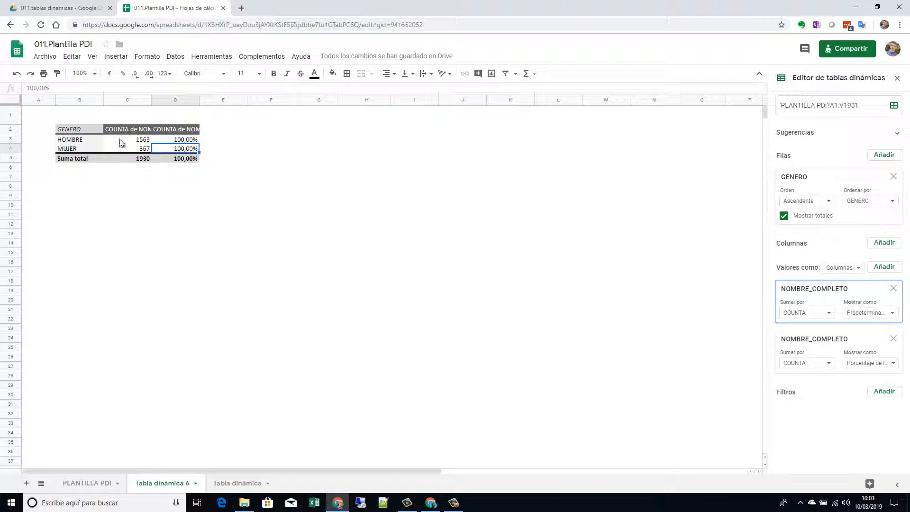
pyautogui.click(142, 151)
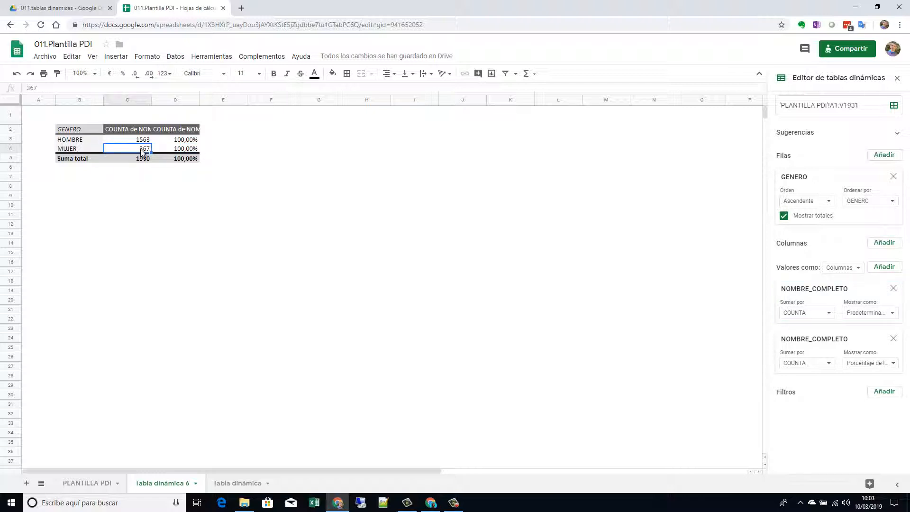
pyautogui.click(144, 140)
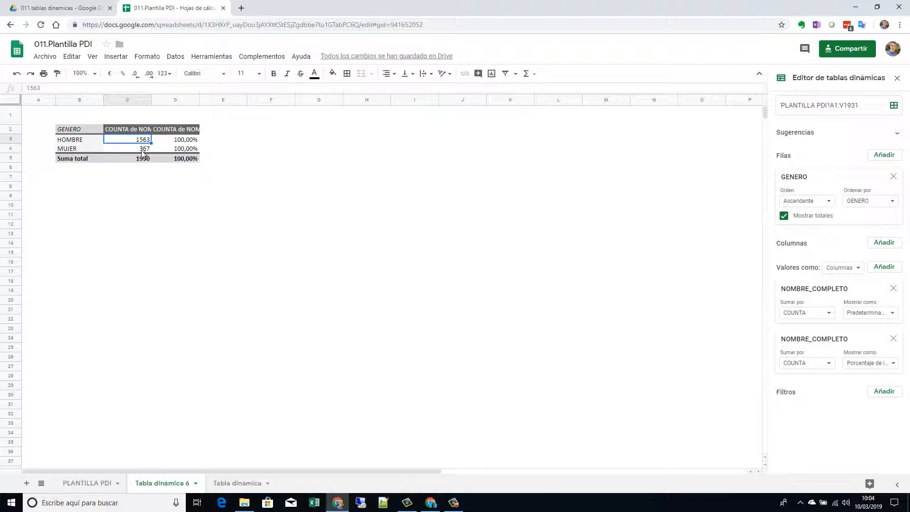
pyautogui.click(143, 149)
pyautogui.click(143, 140)
pyautogui.click(143, 151)
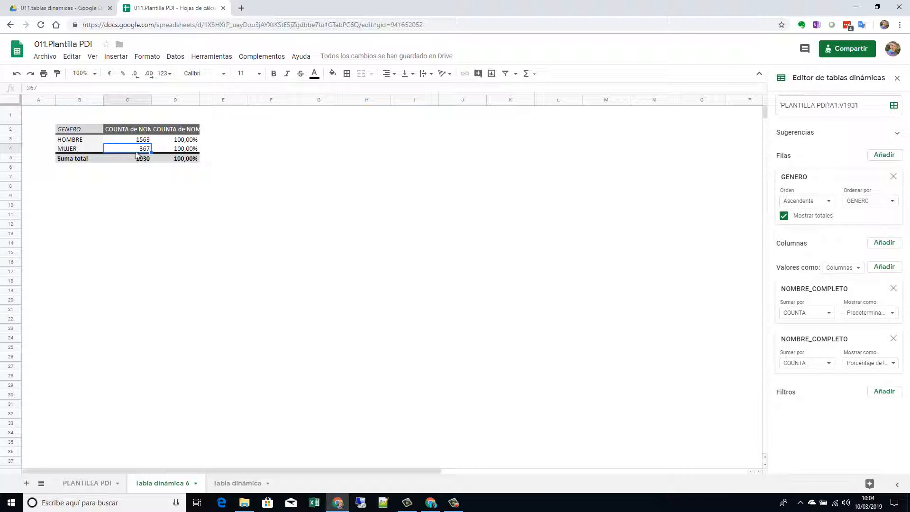
# - Show the source records behind the MUJER employee count on a separate sheet
pyautogui.rightClick(137, 150)
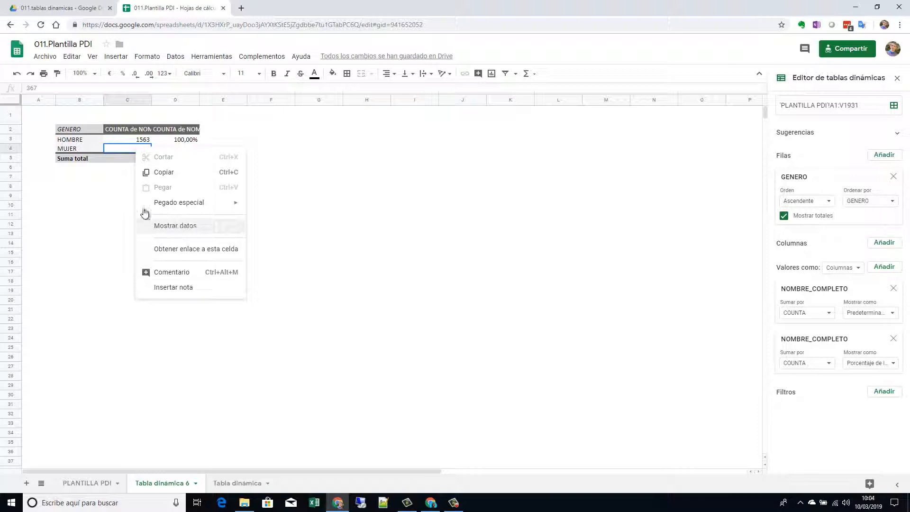
pyautogui.click(119, 152)
pyautogui.rightClick(119, 150)
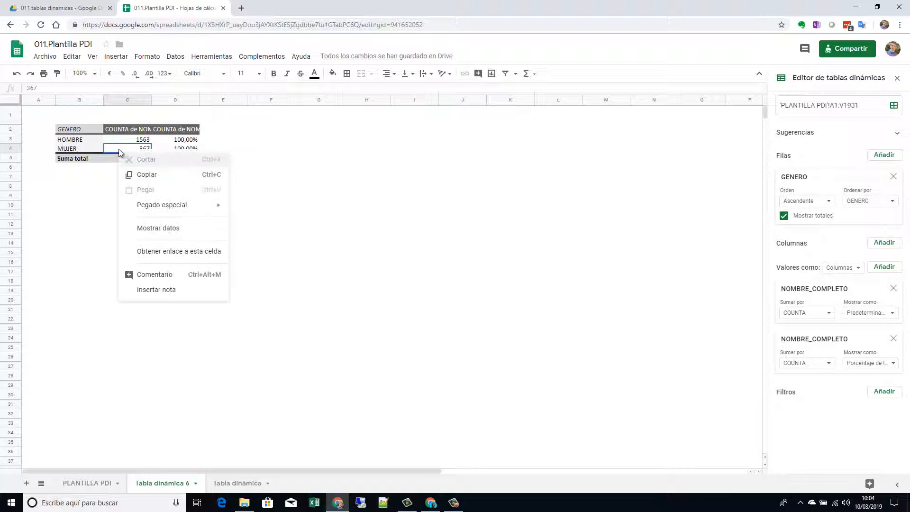
pyautogui.click(172, 229)
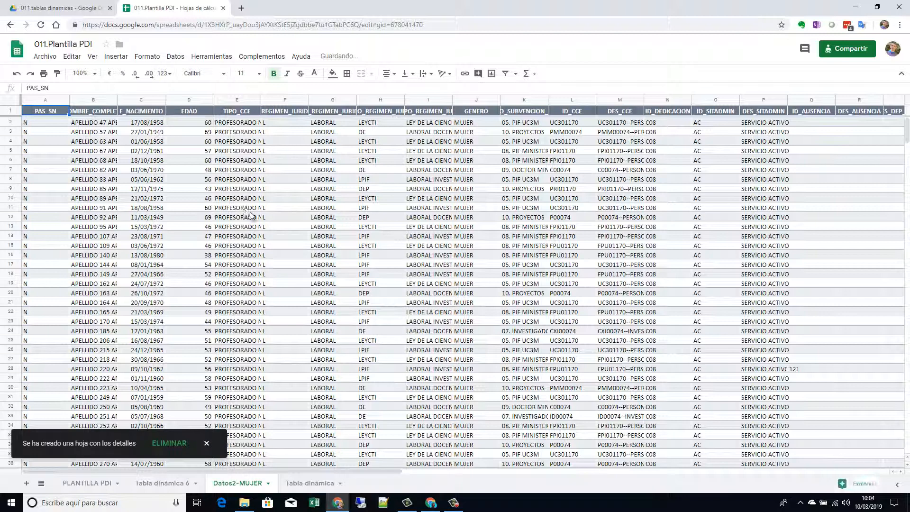
pyautogui.click(258, 229)
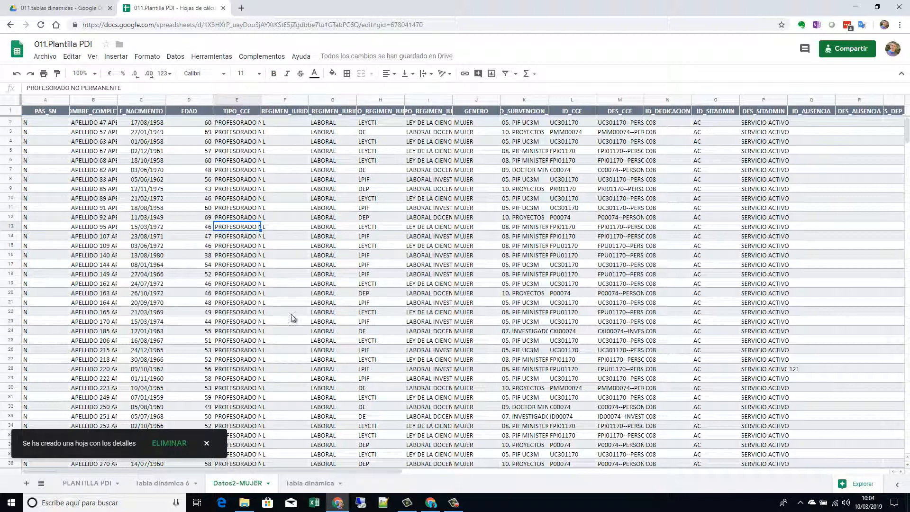
# - Go to the last record of the Datos2-MUJER detail sheet to check how many records it lists, and dismiss the sheet notification
pyautogui.click(231, 296)
pyautogui.hotkey('ctrl', 'Left')
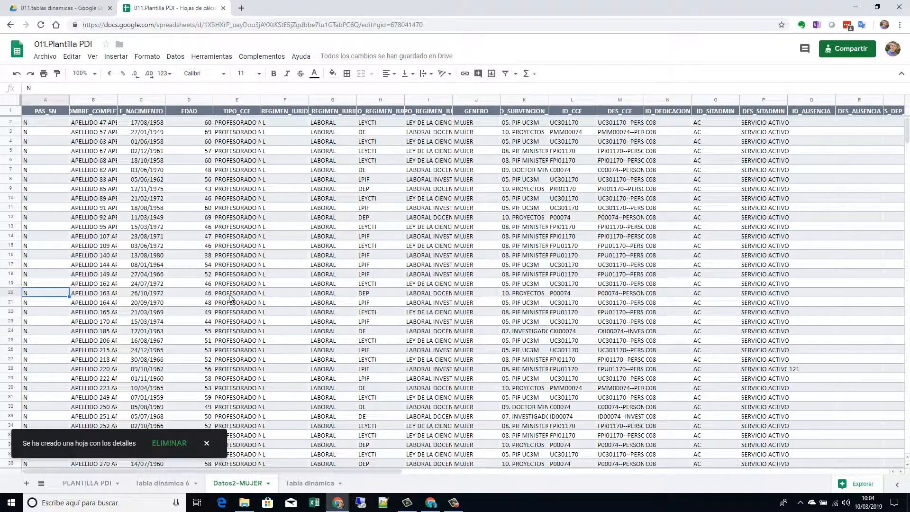
pyautogui.hotkey('ctrl', 'Down')
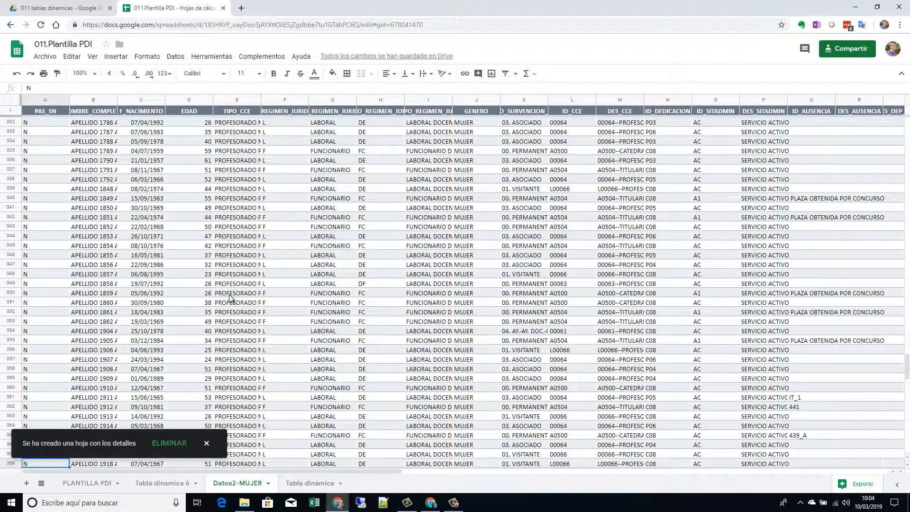
pyautogui.click(208, 443)
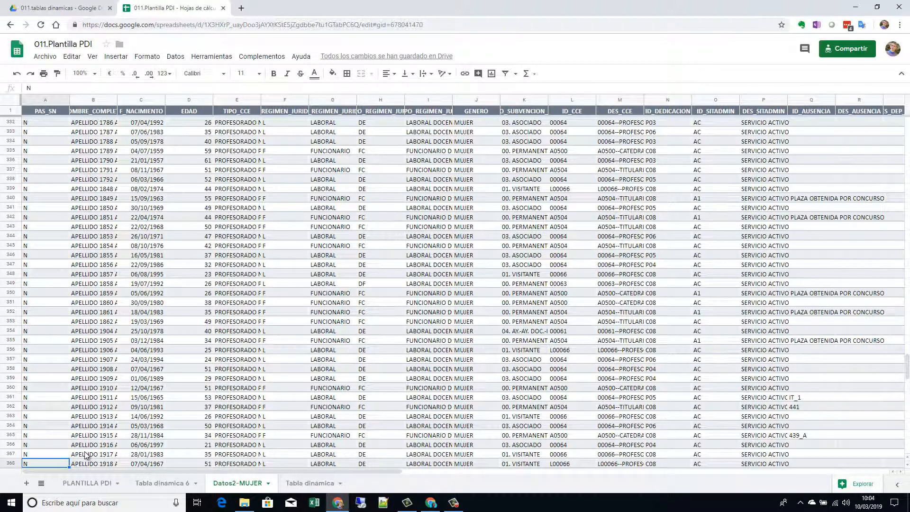
pyautogui.scroll(1, 85, 455)
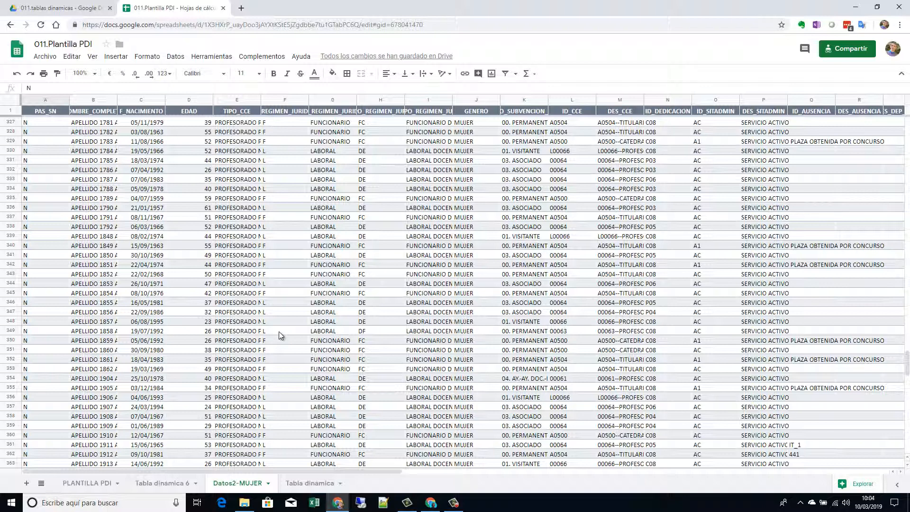
# - Delete the Datos2-MUJER detail sheet and confirm the deletion
pyautogui.rightClick(255, 483)
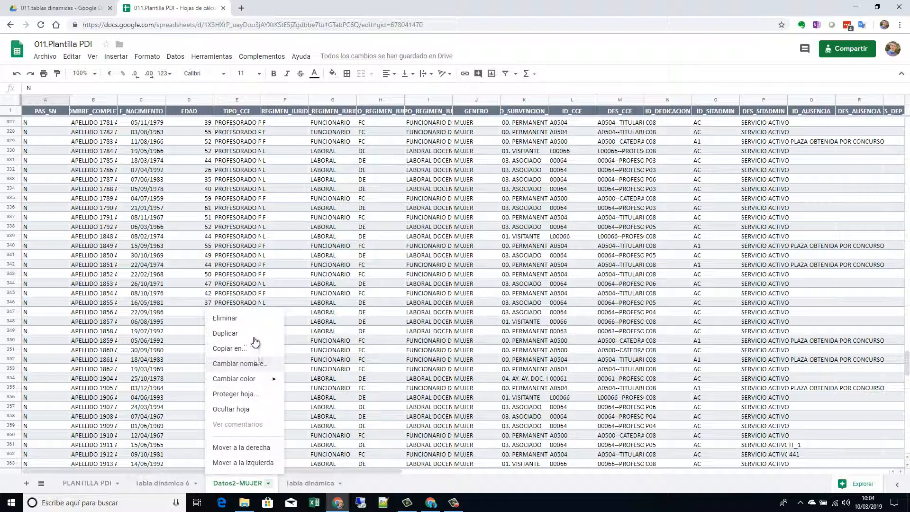
pyautogui.click(252, 319)
pyautogui.click(567, 288)
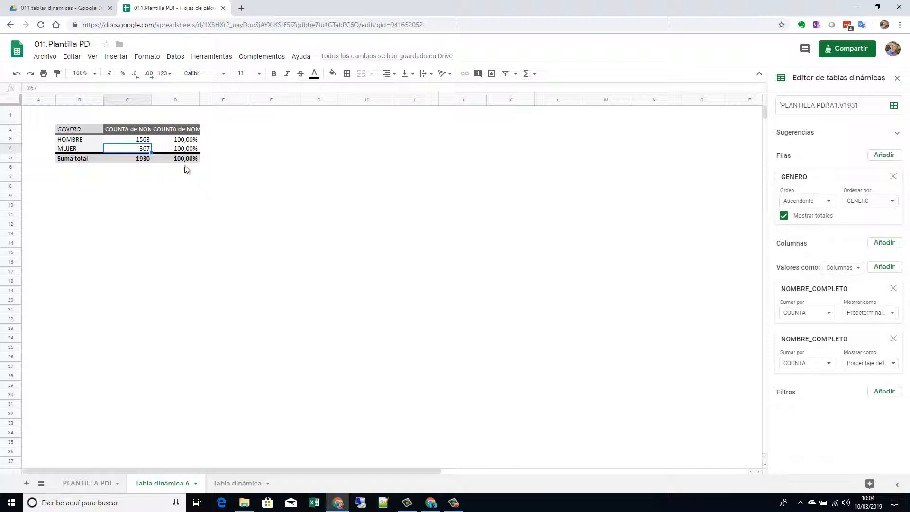
# - Check the HOMBRE and MUJER employee counts in the gender pivot table on Tabla dinámica 6
pyautogui.click(122, 140)
pyautogui.click(123, 147)
pyautogui.click(124, 142)
pyautogui.click(125, 146)
pyautogui.click(124, 143)
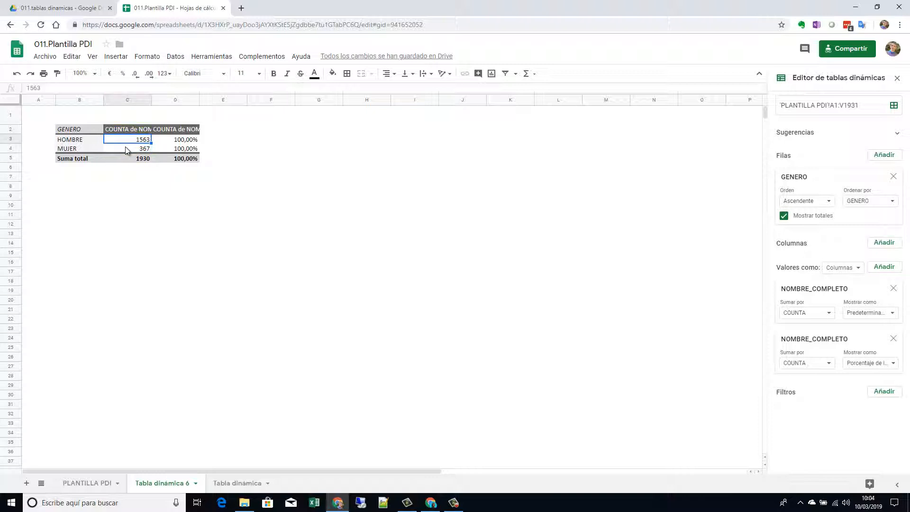
pyautogui.click(127, 150)
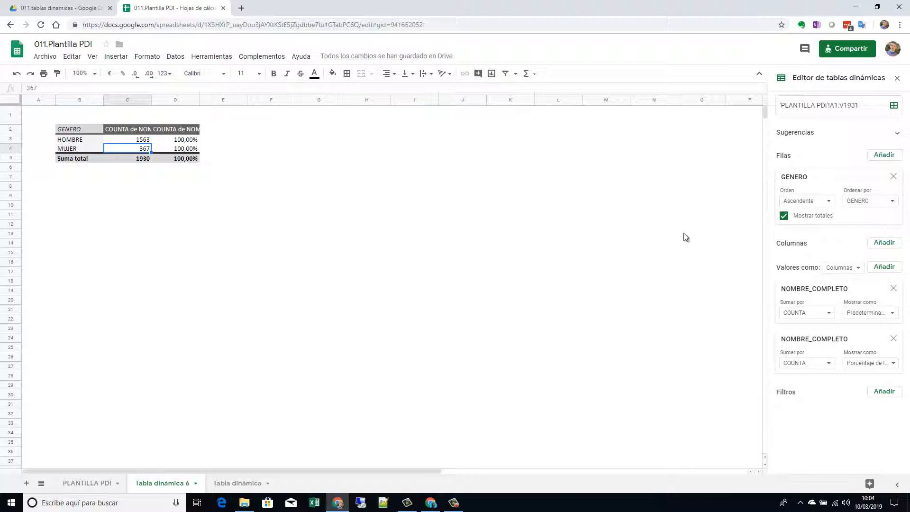
# - Review the DES_TIPO_REGIMEN_JURIDICO categories, from FUNCIONARIO DE CARRERA to PROFESOR EMERITO, in the grouped pivot table on the Tabla dinámica sheet
pyautogui.click(240, 483)
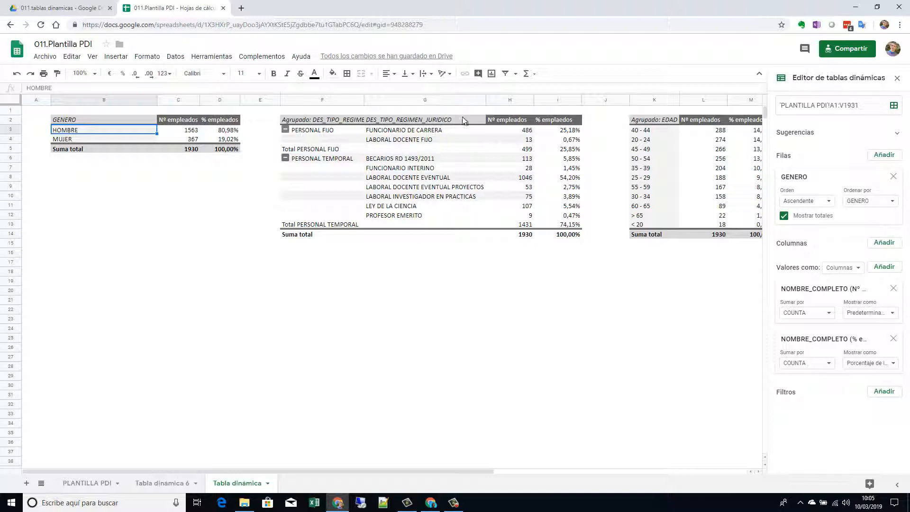
pyautogui.click(400, 131)
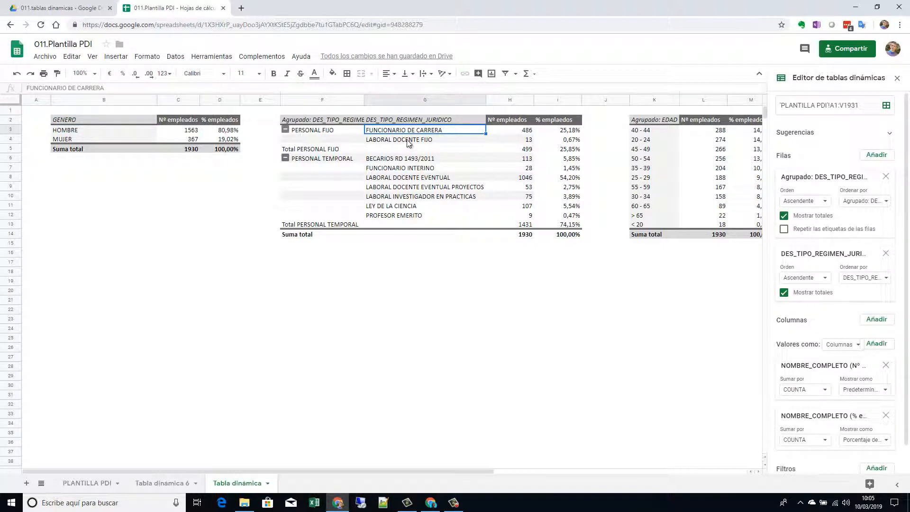
pyautogui.click(407, 140)
pyautogui.click(412, 129)
pyautogui.click(415, 141)
pyautogui.click(418, 160)
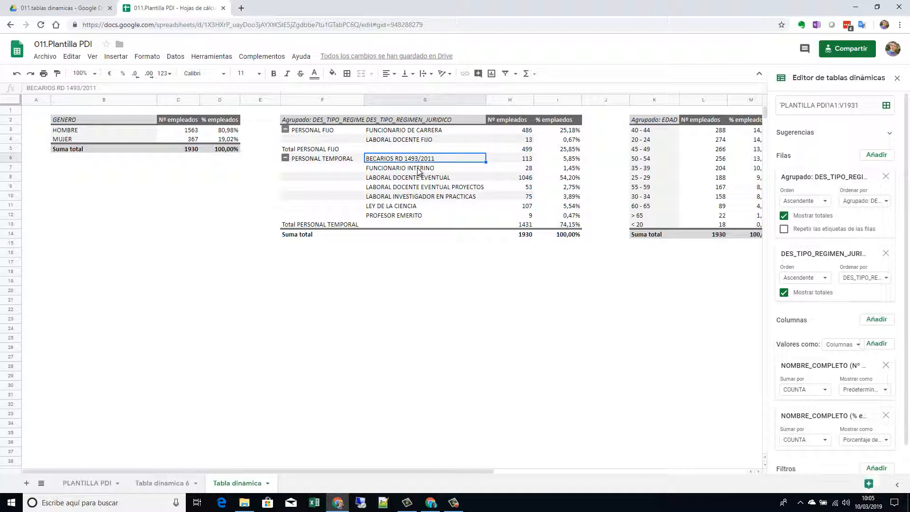
pyautogui.click(419, 171)
pyautogui.click(419, 179)
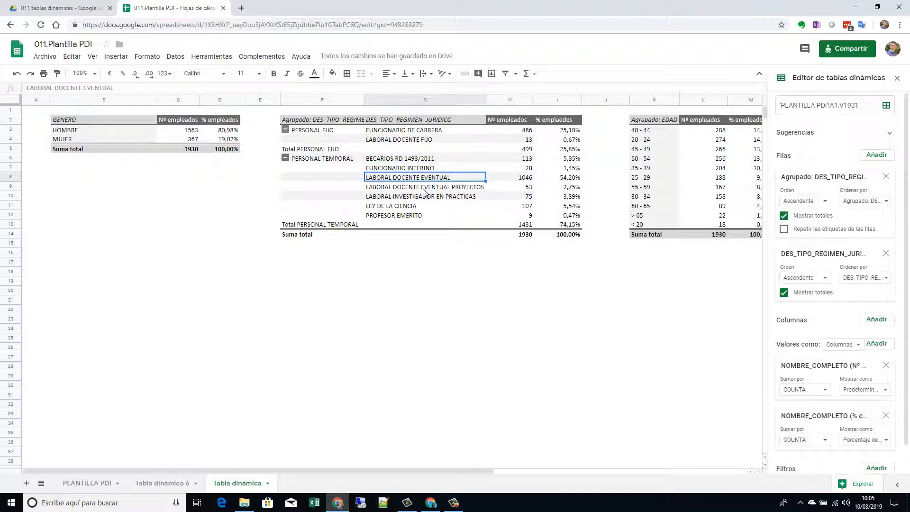
pyautogui.click(424, 189)
pyautogui.click(426, 197)
pyautogui.click(405, 214)
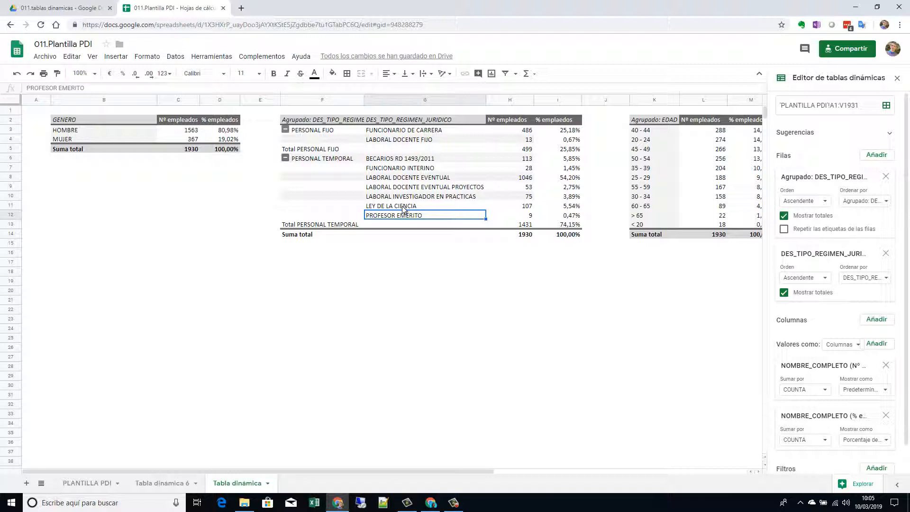
# - Examine which legal regime types are grouped under PERSONAL FIJO and PERSONAL TEMPORAL in the second pivot table
pyautogui.click(388, 132)
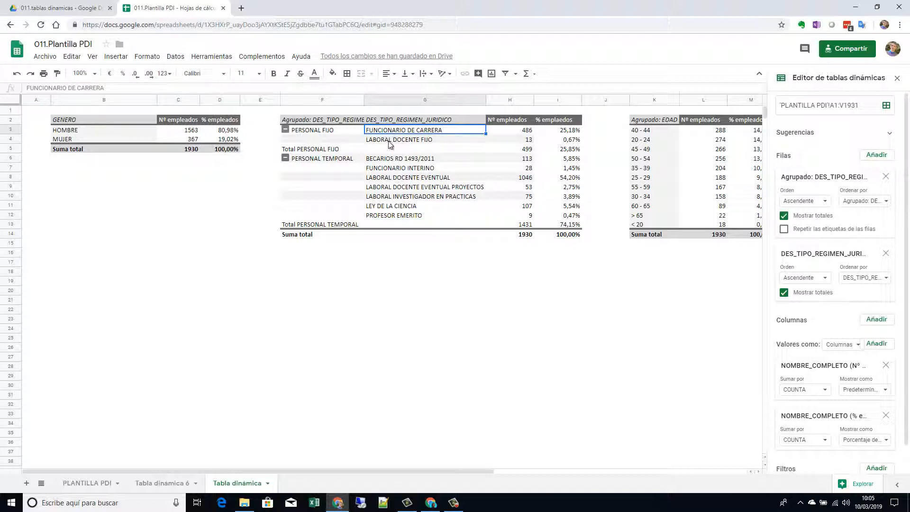
pyautogui.click(390, 139)
pyautogui.click(389, 133)
pyautogui.click(331, 131)
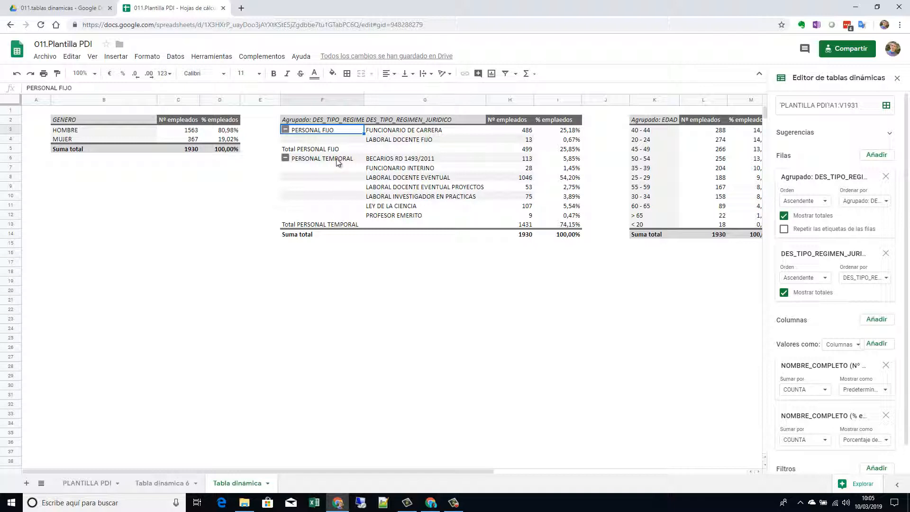
pyautogui.click(338, 162)
pyautogui.click(337, 132)
pyautogui.click(418, 140)
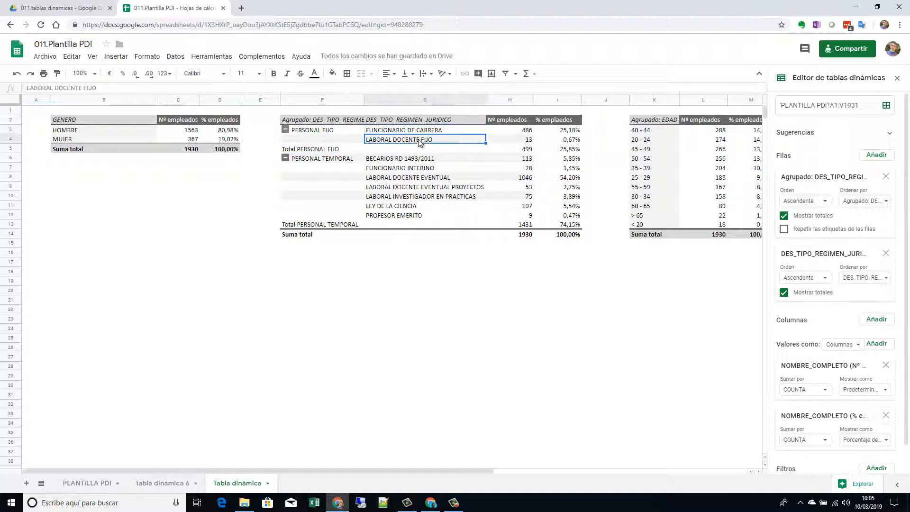
pyautogui.click(419, 215)
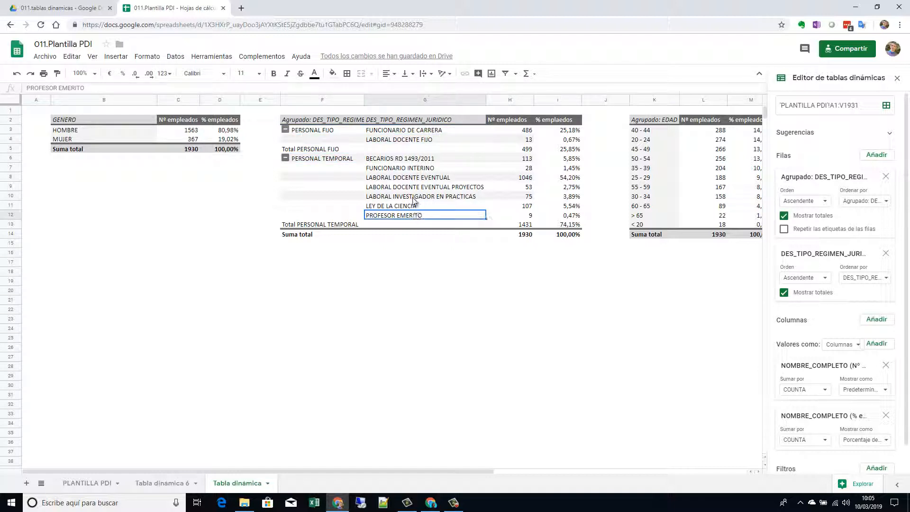
pyautogui.click(414, 197)
pyautogui.click(421, 176)
pyautogui.click(424, 161)
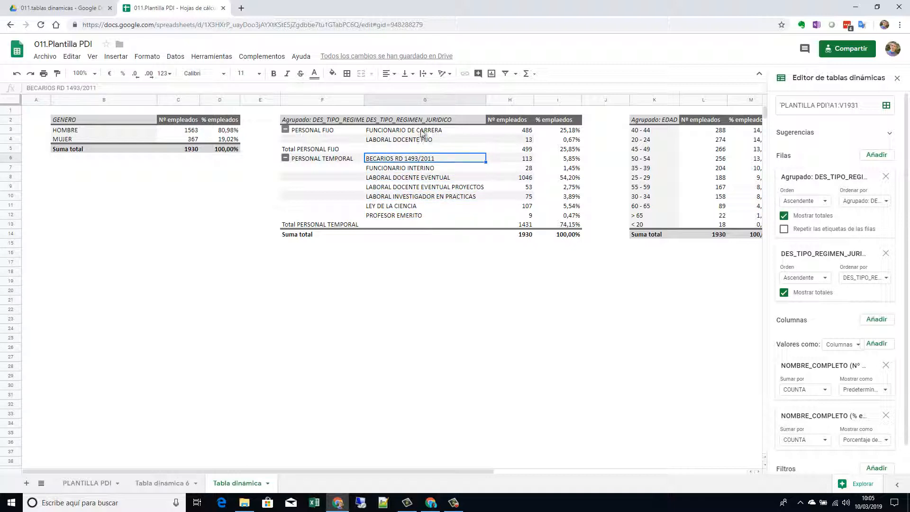
pyautogui.click(425, 139)
pyautogui.click(424, 132)
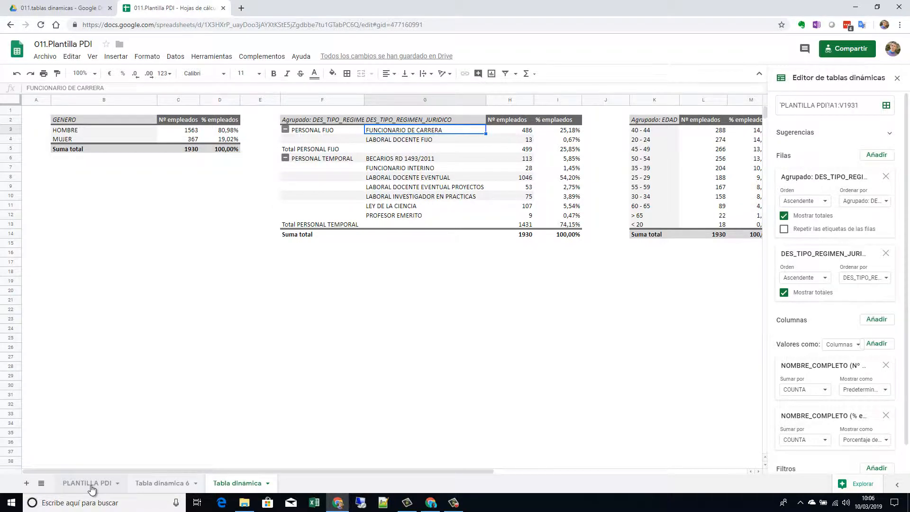
# - Examine the DES_TIPO_REGIMEN_JURIDICO values in the source records on the PLANTILLA PDI sheet
pyautogui.click(91, 484)
pyautogui.click(201, 270)
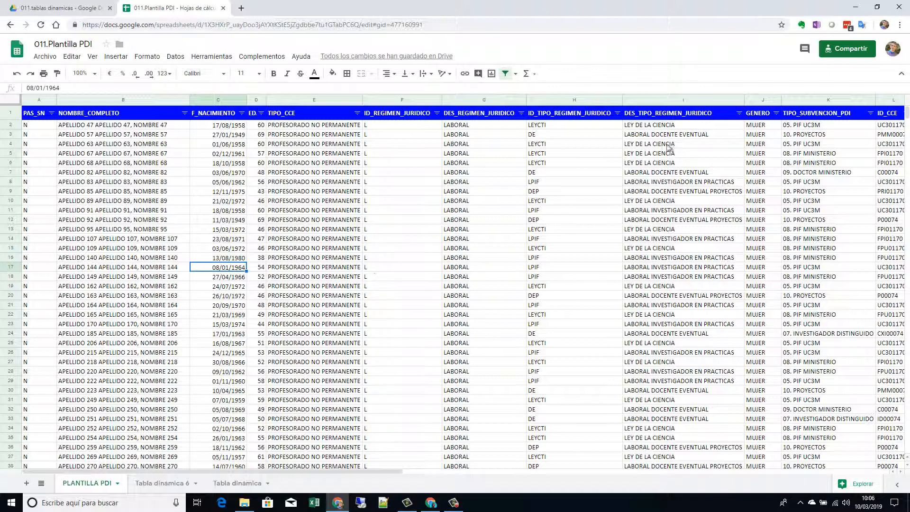
pyautogui.click(685, 147)
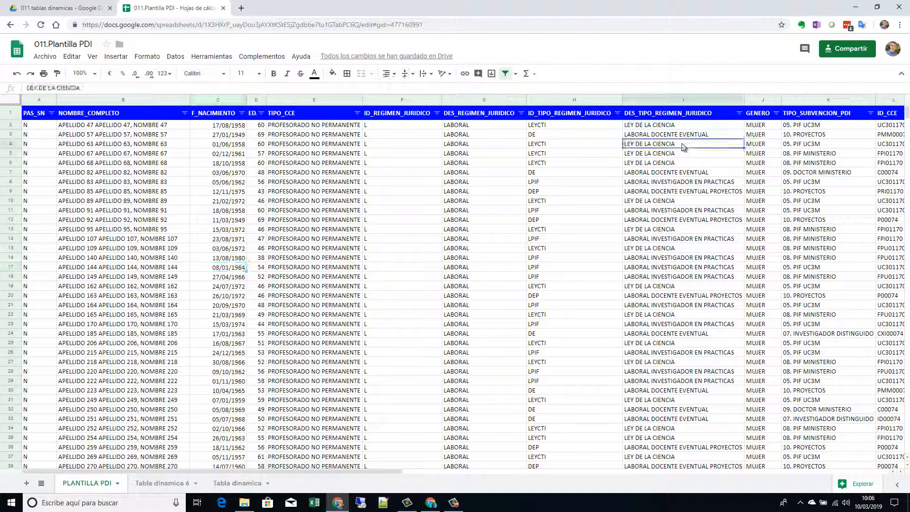
pyautogui.click(681, 126)
pyautogui.click(682, 164)
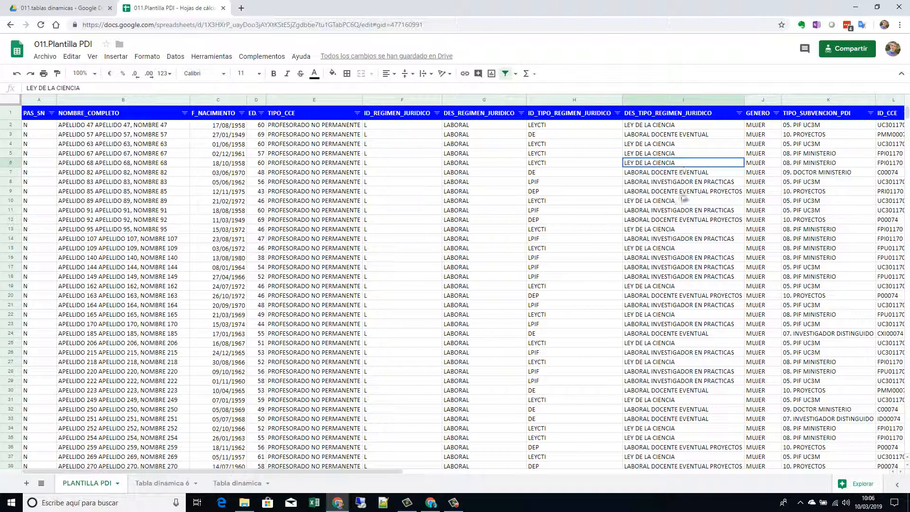
pyautogui.click(683, 192)
pyautogui.click(686, 221)
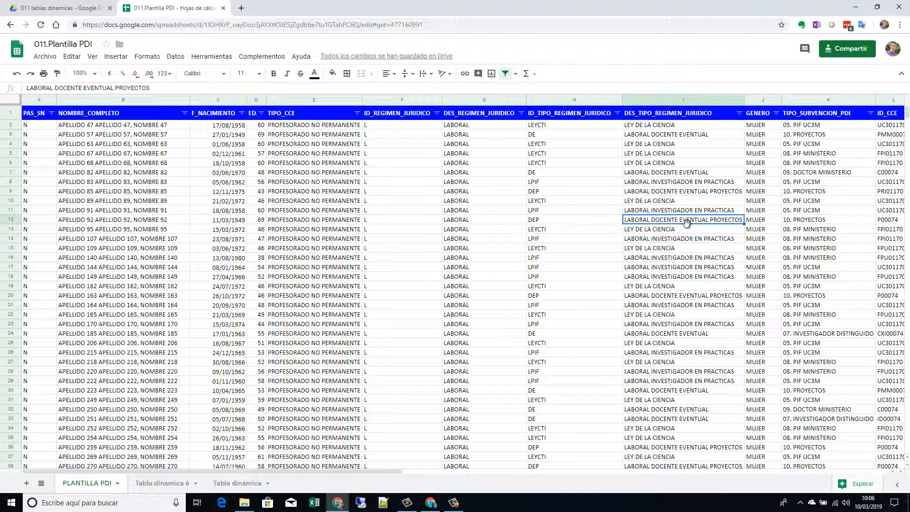
# - Return to the Tabla dinámica sheet and check the PROFESOR EMERITO, LEY DE LA CIENCIA and LABORAL INVESTIGADOR EN PRACTICAS rows
pyautogui.click(170, 483)
pyautogui.click(237, 483)
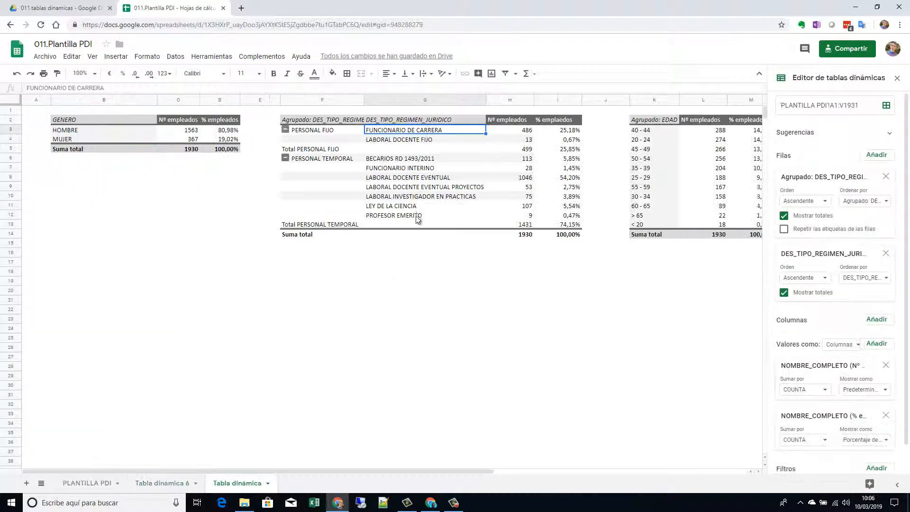
pyautogui.click(396, 217)
pyautogui.click(395, 206)
pyautogui.click(397, 197)
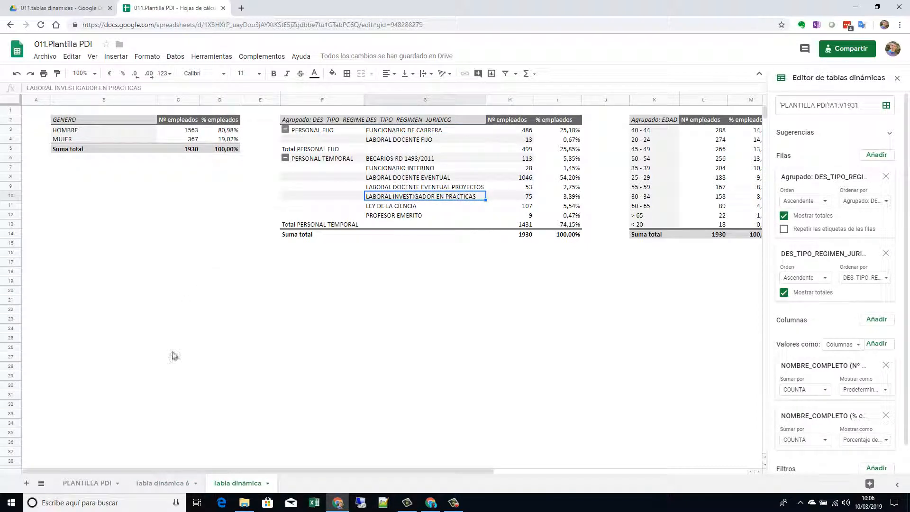
# - Create a new pivot table on its own sheet from the PLANTILLA PDI data
pyautogui.click(95, 481)
pyautogui.click(149, 184)
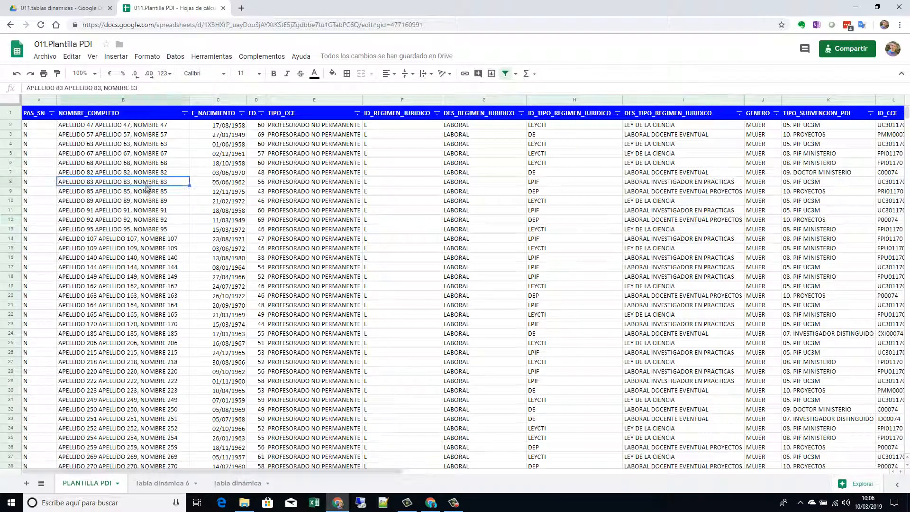
pyautogui.click(179, 57)
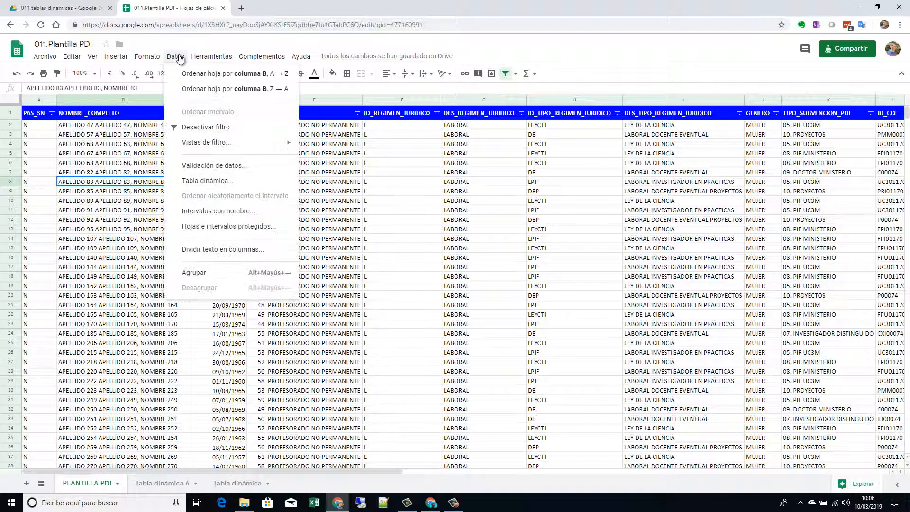
pyautogui.click(208, 181)
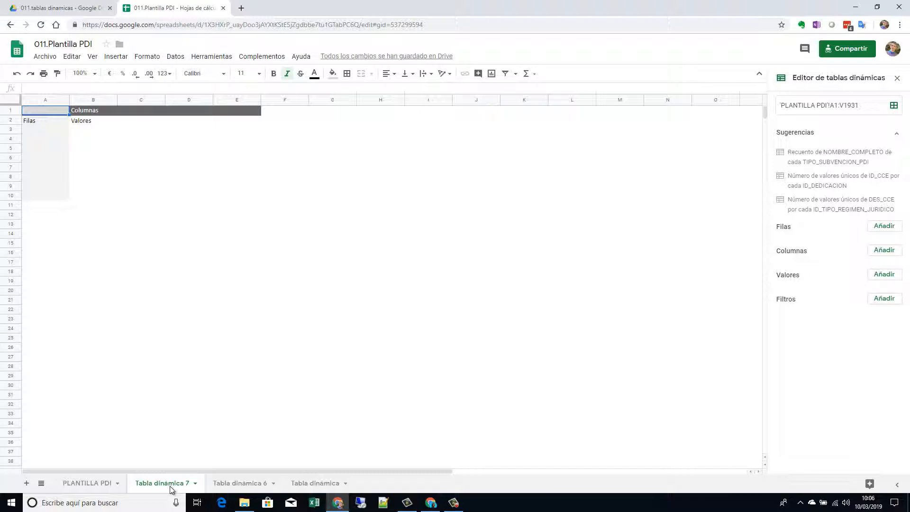
# - Copy the whole empty pivot table, range A1:E10, on the Tabla dinámica 7 sheet
pyautogui.hotkey('shift', 'Right')
pyautogui.hotkey('shift', 'Right')
pyautogui.hotkey('shift', 'Right')
pyautogui.hotkey('shift', 'Right')
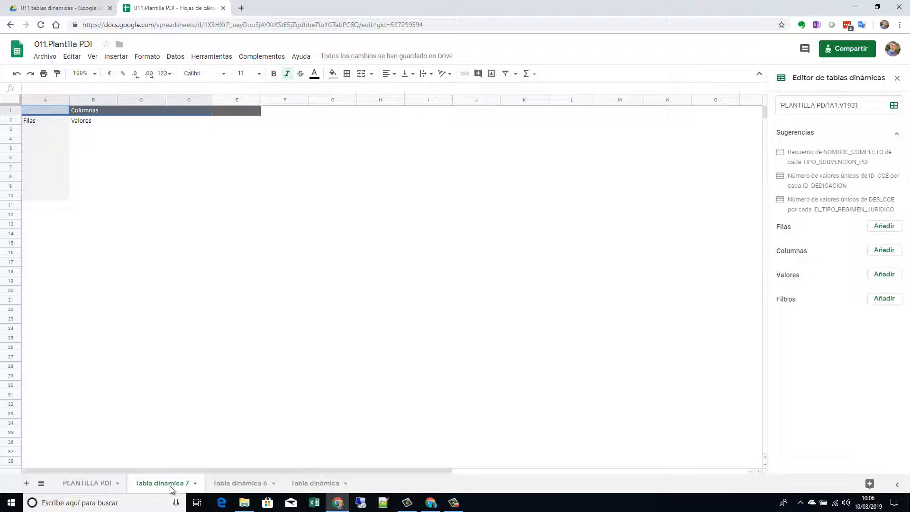
pyautogui.hotkey('shift', 'Down')
pyautogui.hotkey('shift', 'Down')
pyautogui.hotkey('shift', 'Down')
pyautogui.hotkey('shift', 'Down')
pyautogui.hotkey('shift', 'Down')
pyautogui.hotkey('shift', 'Down')
pyautogui.hotkey('shift', 'Down')
pyautogui.hotkey('shift', 'Down')
pyautogui.hotkey('shift', 'Down')
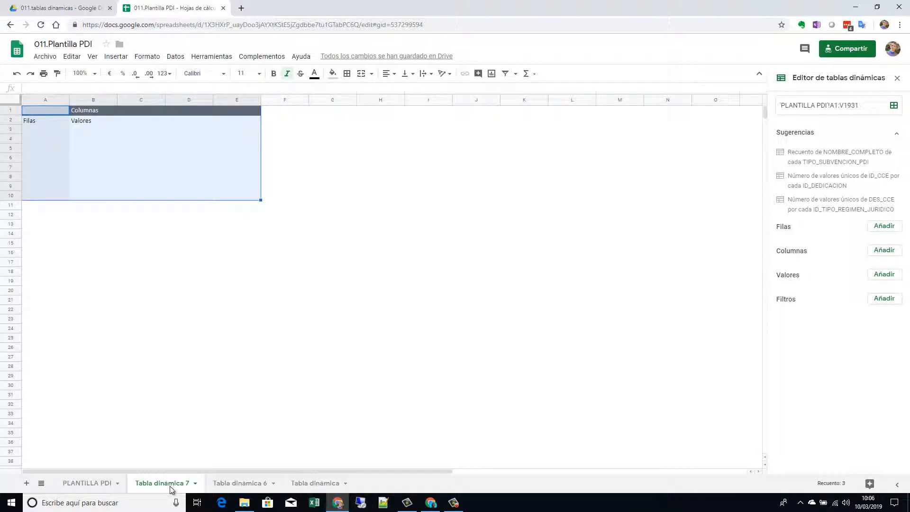
pyautogui.hotkey('ctrl', 'c')
# - Paste the copied empty pivot table at cell G2 of Tabla dinámica 6, beside the gender table, and select a cell inside it
pyautogui.click(245, 481)
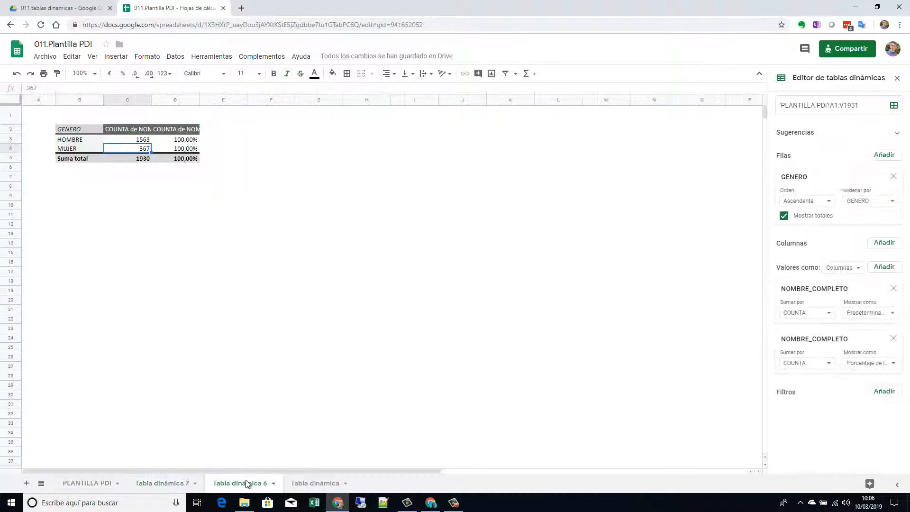
pyautogui.click(313, 131)
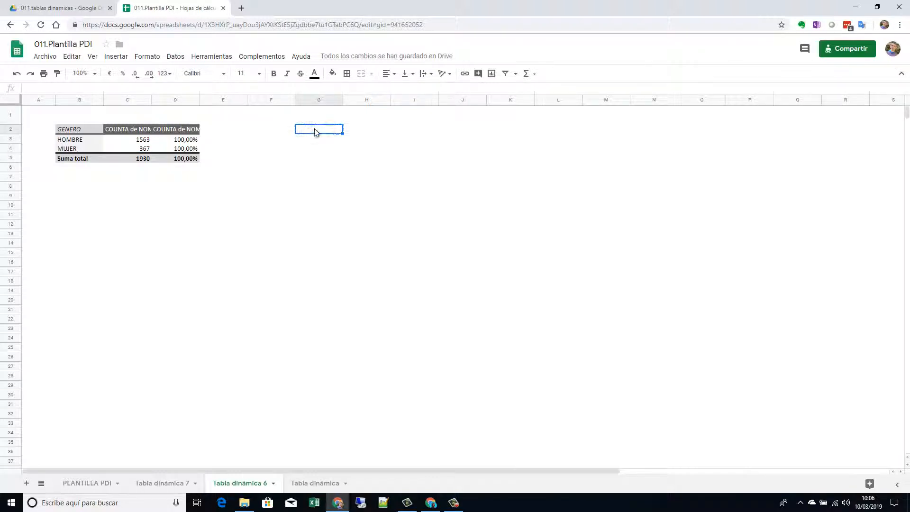
pyautogui.hotkey('ctrl', 'v')
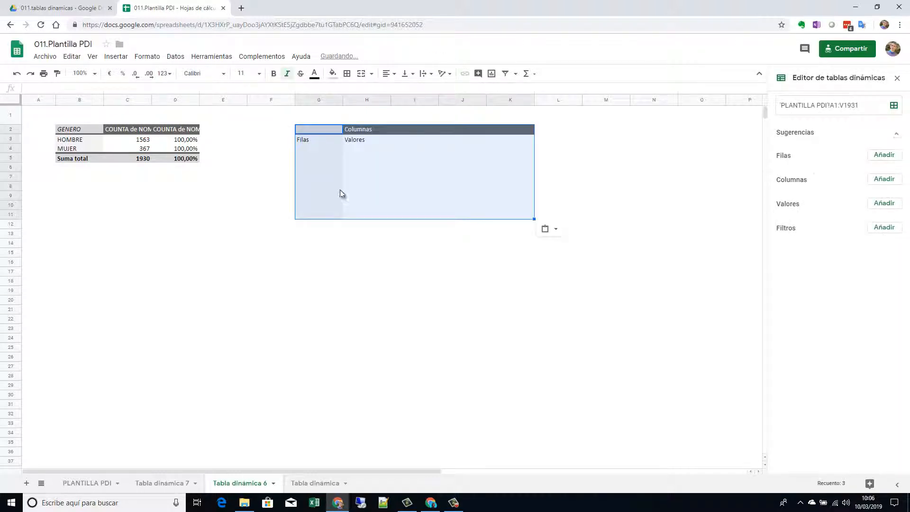
pyautogui.click(399, 205)
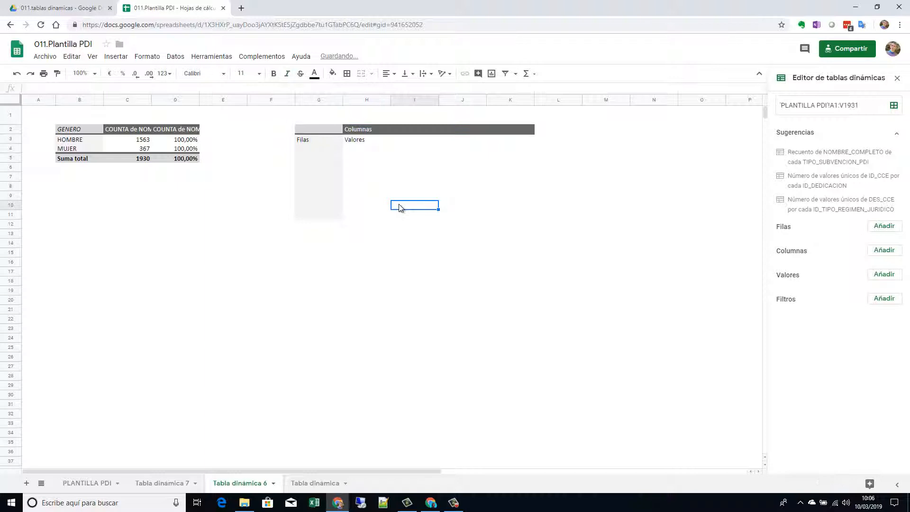
pyautogui.click(312, 150)
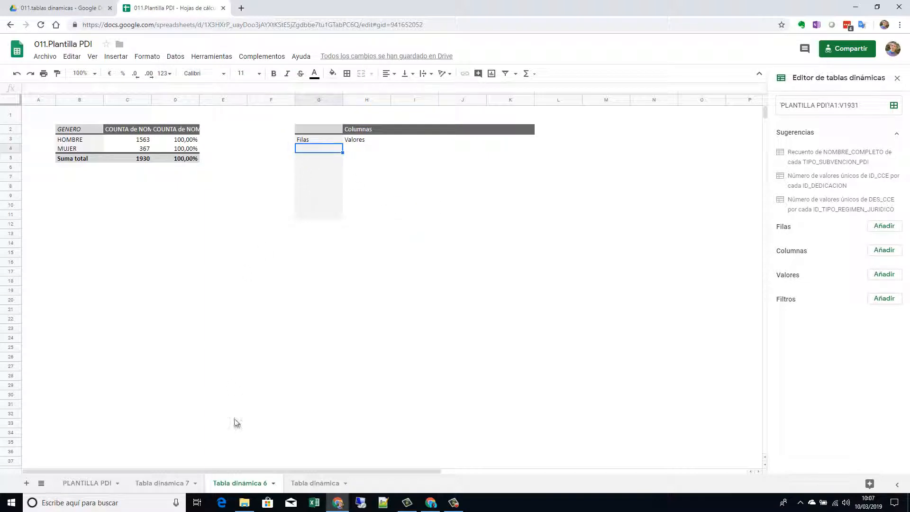
# - Delete the Tabla dinámica 7 sheet and return to the Tabla dinámica 6 sheet
pyautogui.click(187, 484)
pyautogui.rightClick(184, 488)
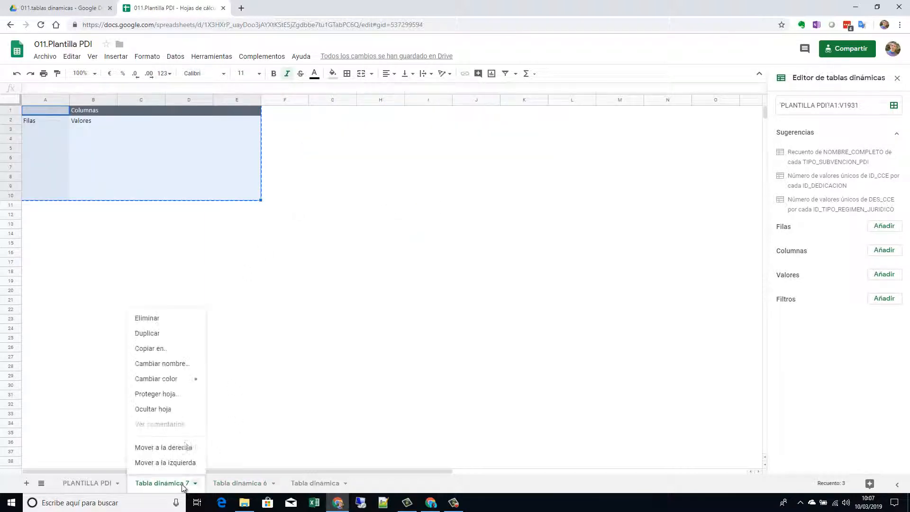
pyautogui.click(173, 319)
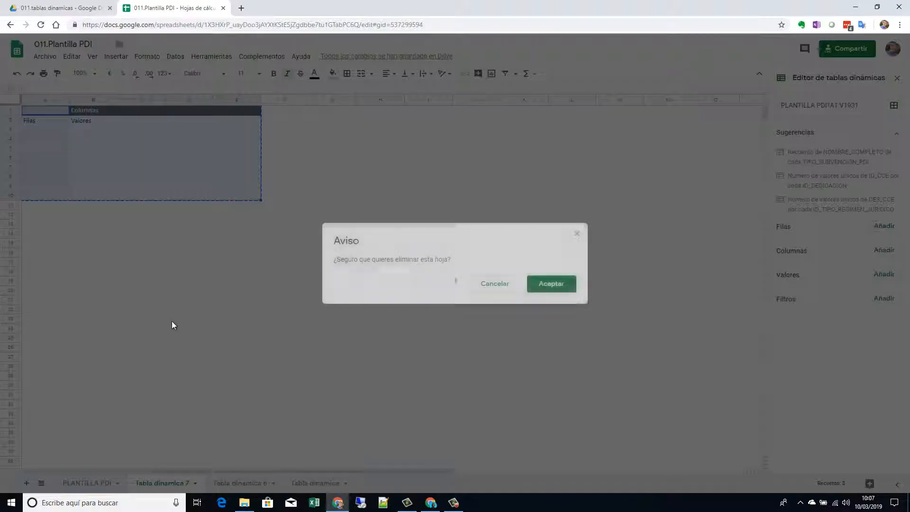
pyautogui.click(553, 285)
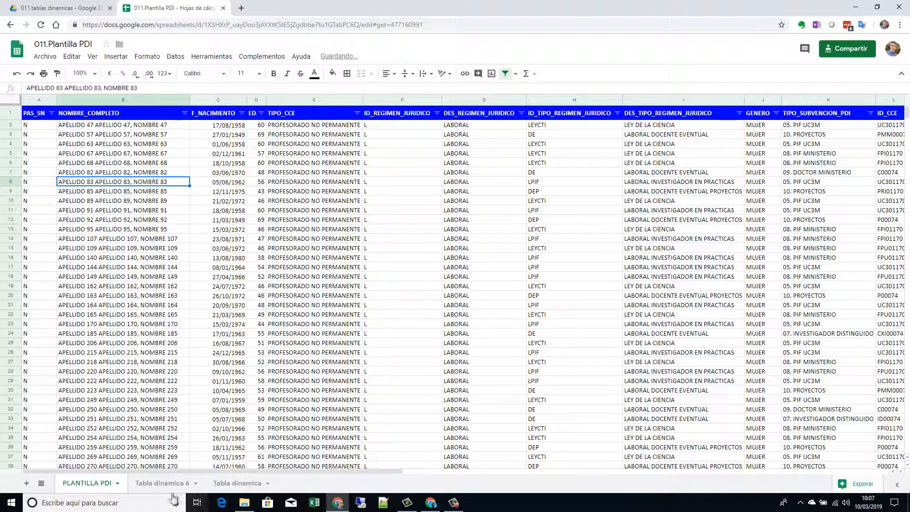
pyautogui.click(163, 483)
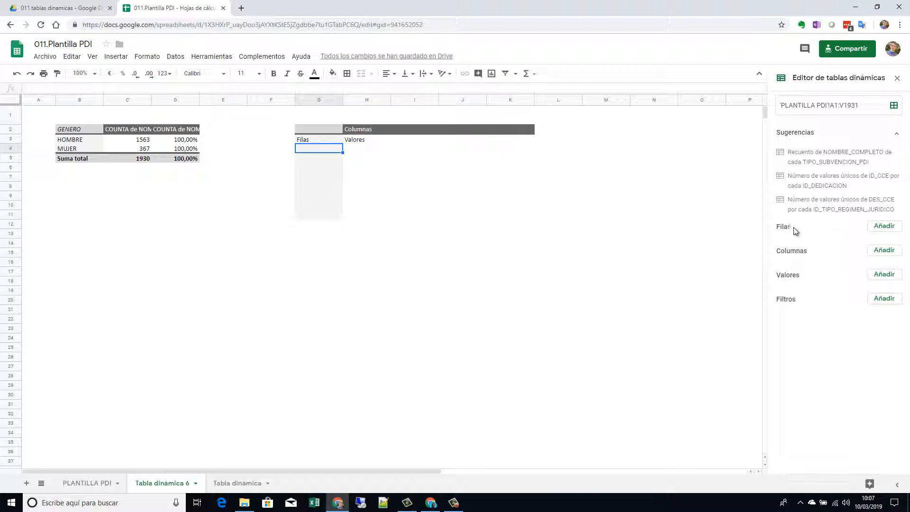
# - Add DES_TIPO_REGIMEN_JURIDICO as the row field of the empty pivot table and widen column G to fit its labels
pyautogui.click(884, 231)
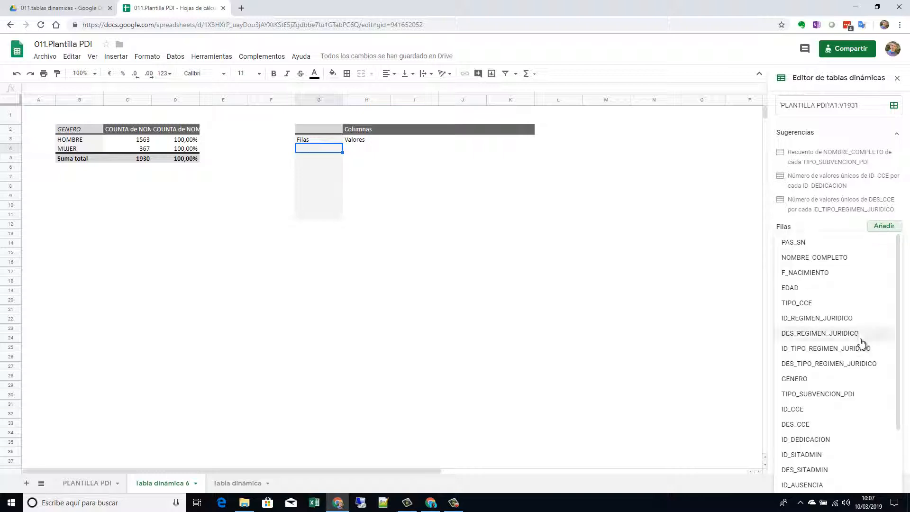
pyautogui.click(830, 364)
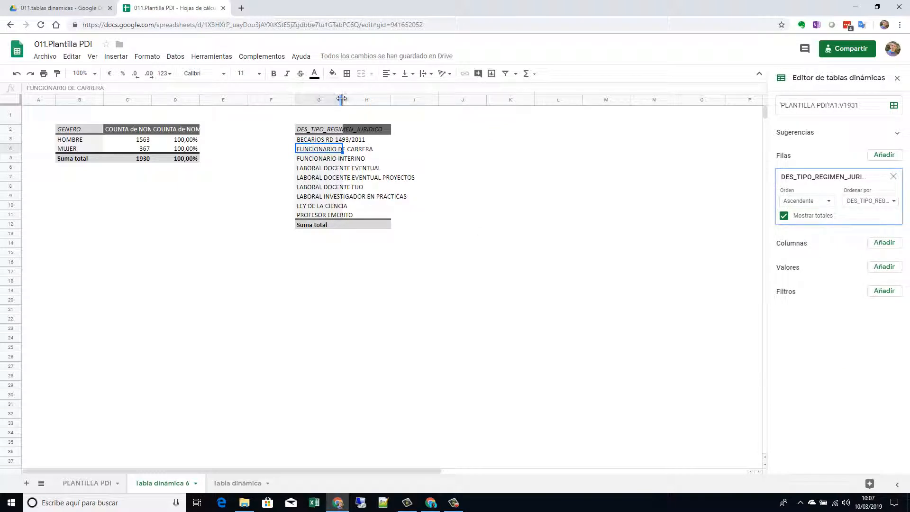
pyautogui.moveTo(343, 99); pyautogui.dragTo(412, 98)
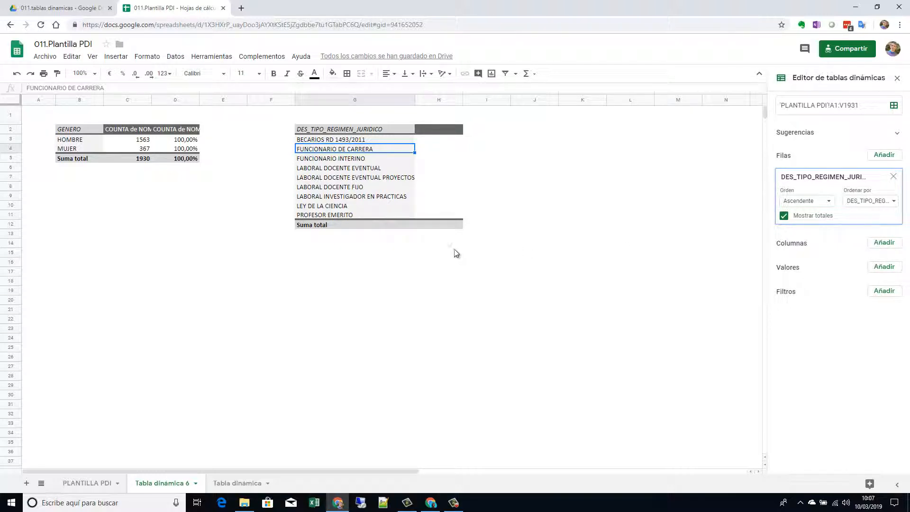
# - Add NOMBRE_COMPLETO twice as a COUNTA value in the legal regime pivot table
pyautogui.click(880, 268)
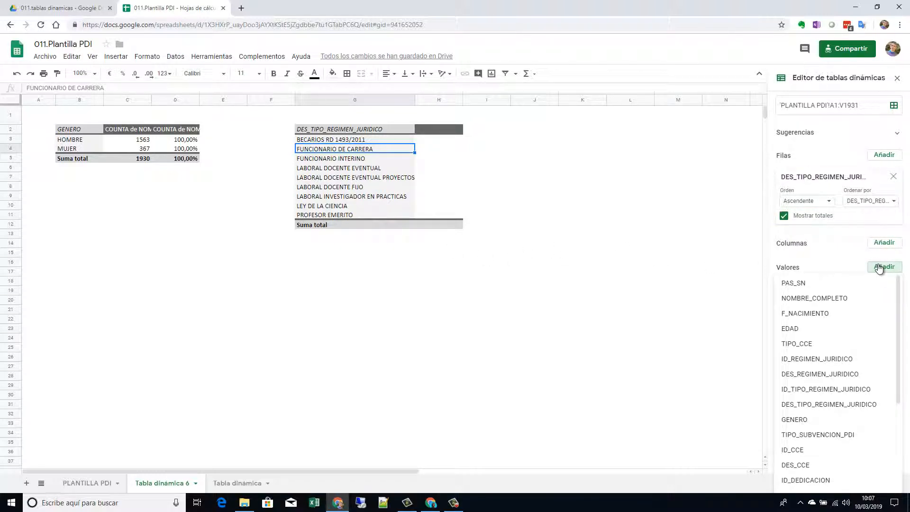
pyautogui.click(829, 299)
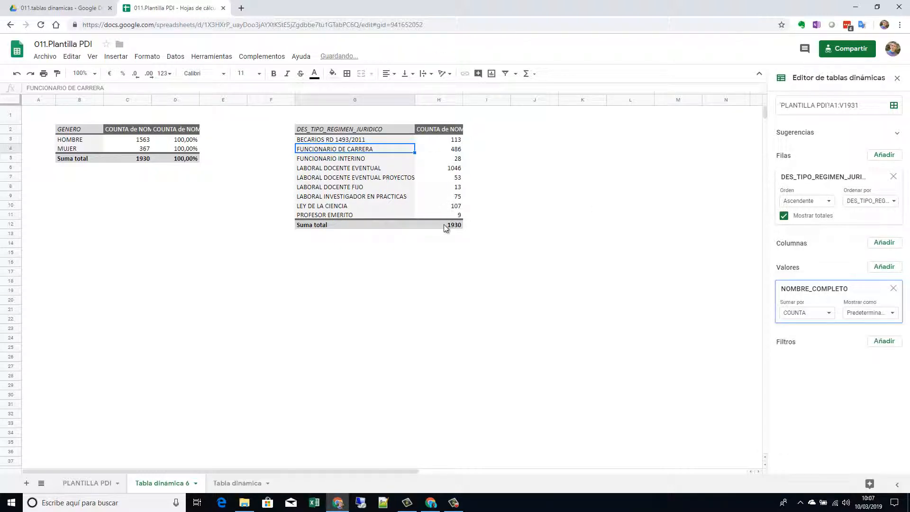
pyautogui.click(885, 267)
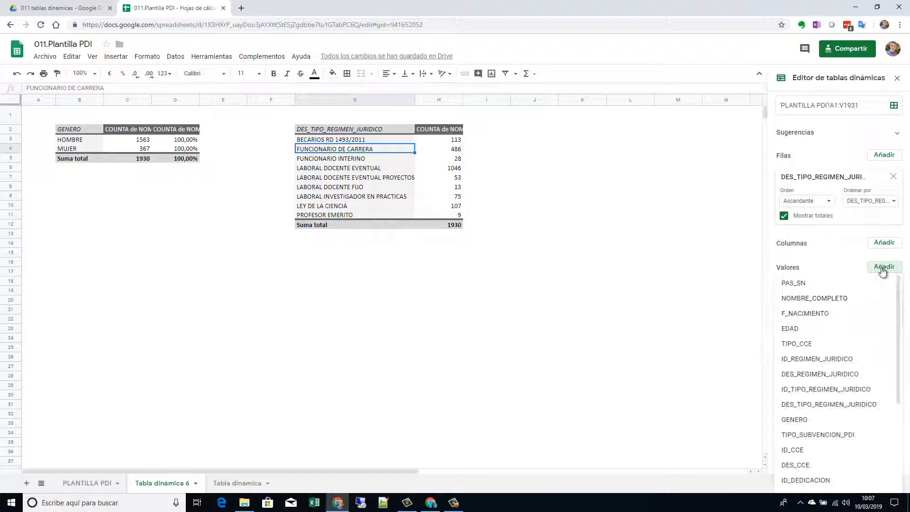
pyautogui.click(821, 298)
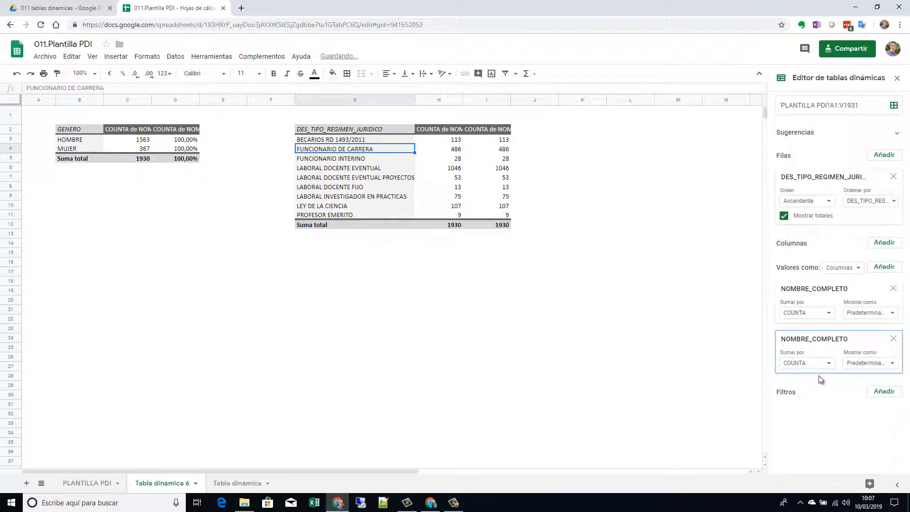
# - Show the second NOMBRE_COMPLETO count as a percentage of the column and widen column I
pyautogui.click(888, 363)
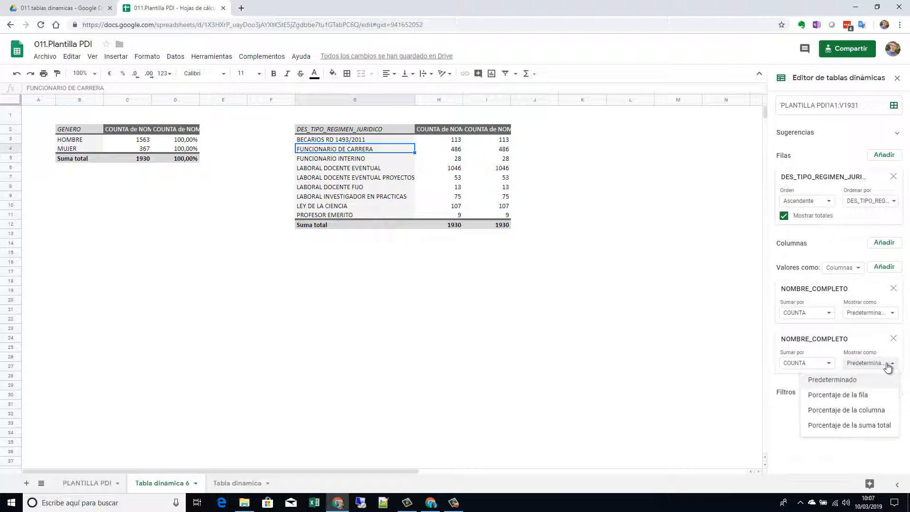
pyautogui.click(859, 411)
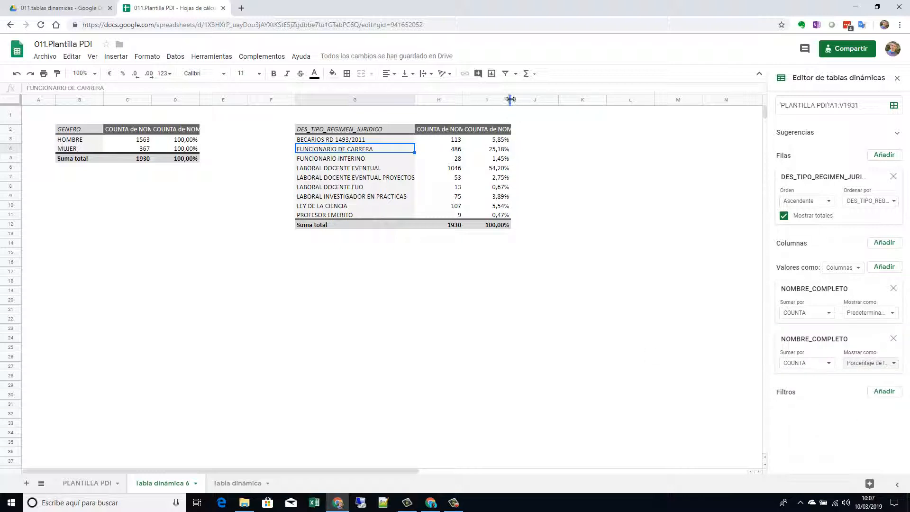
pyautogui.moveTo(510, 98); pyautogui.dragTo(539, 99)
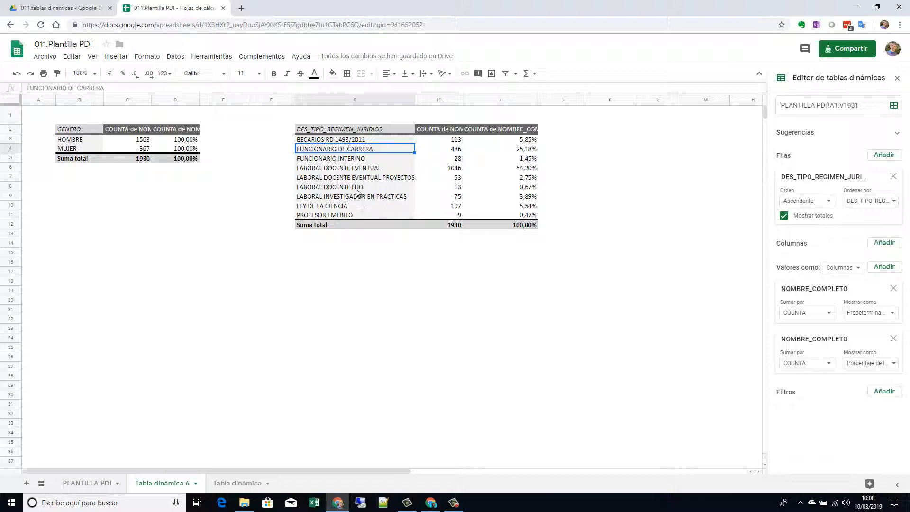
# - Group the FUNCIONARIO DE CARRERA and LABORAL DOCENTE FIJO rows into a pivot group
pyautogui.click(340, 189)
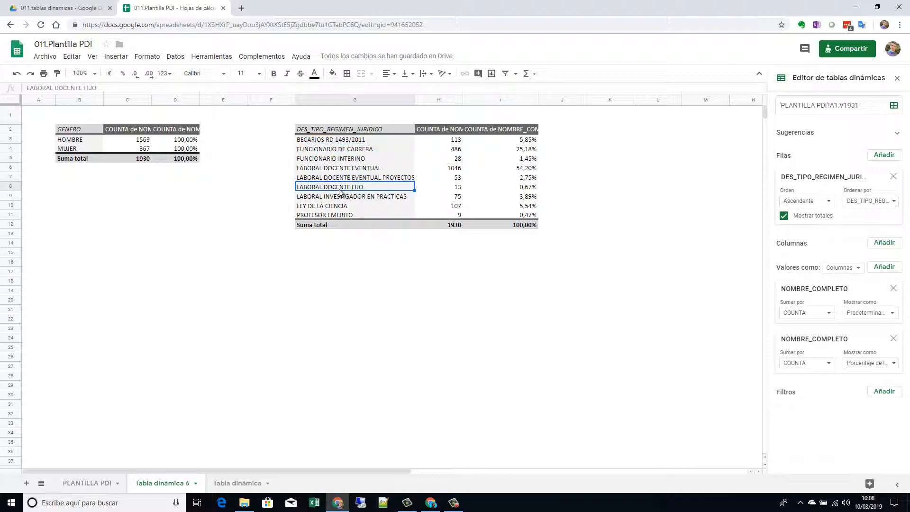
pyautogui.click(353, 149)
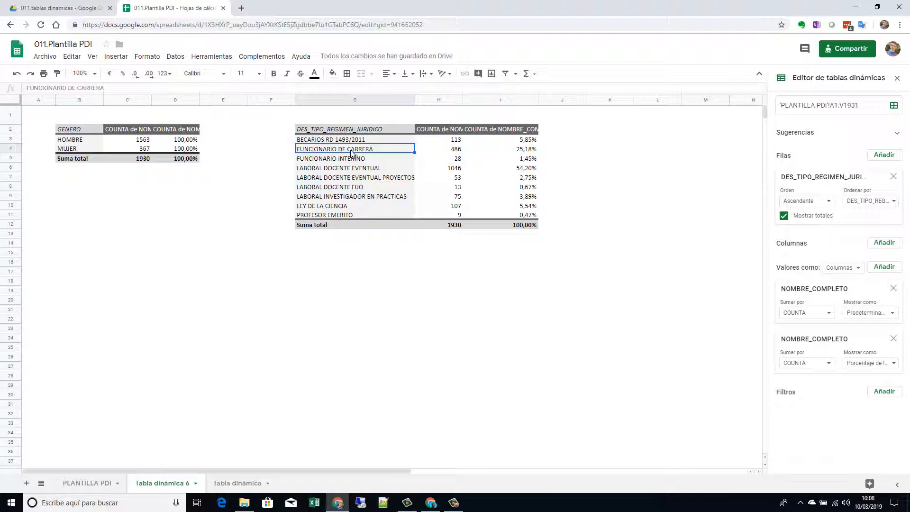
pyautogui.keyDown('ctrl'); pyautogui.click(353, 192); pyautogui.keyUp('ctrl')
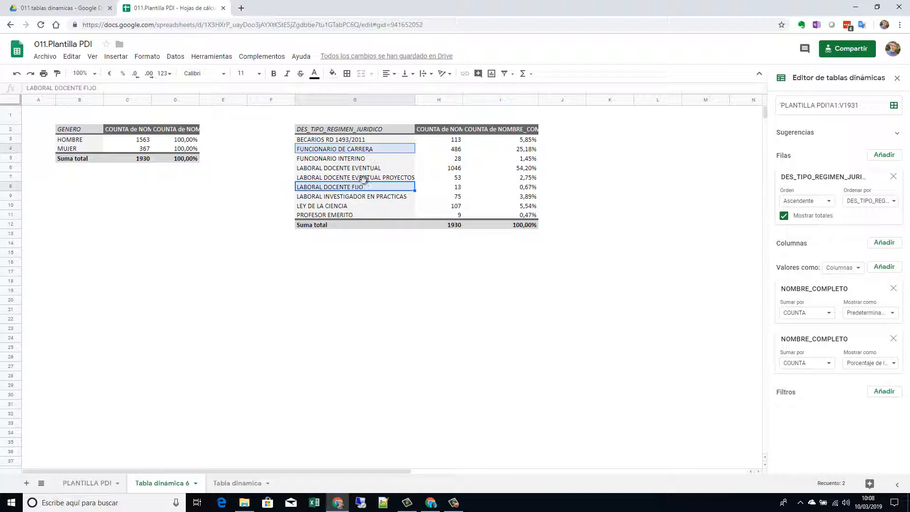
pyautogui.rightClick(366, 190)
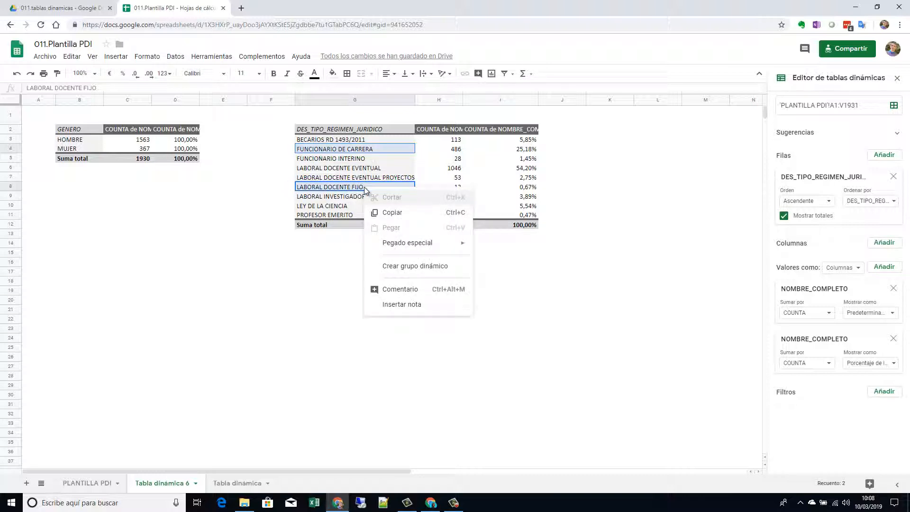
pyautogui.click(404, 268)
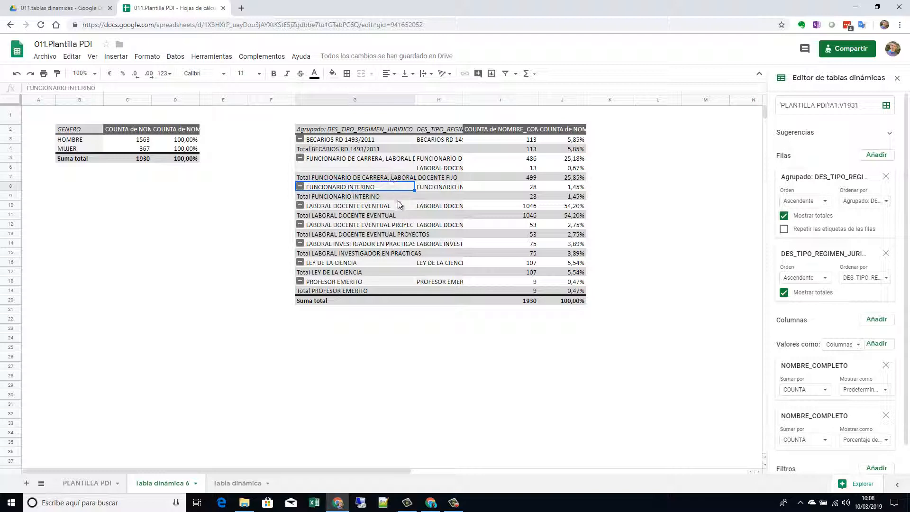
# - Widen column H and check the two legal regime types inside the new group
pyautogui.click(407, 160)
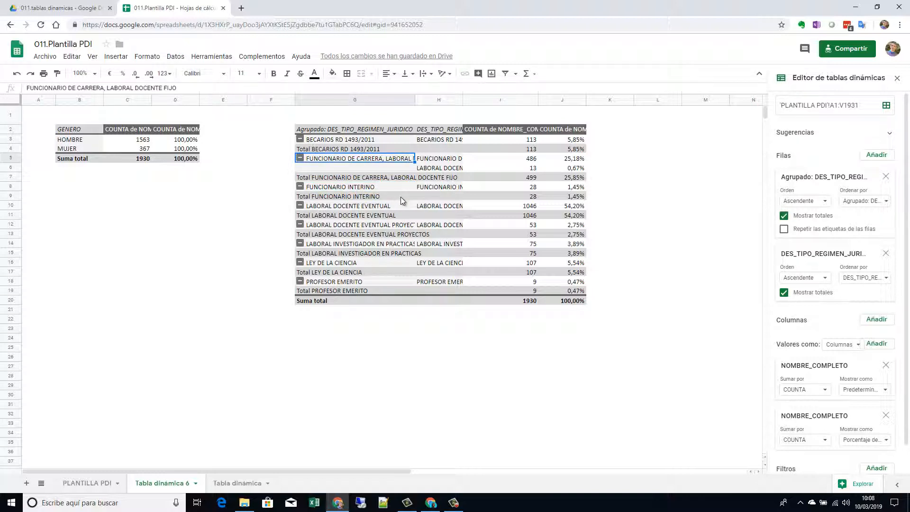
pyautogui.click(439, 160)
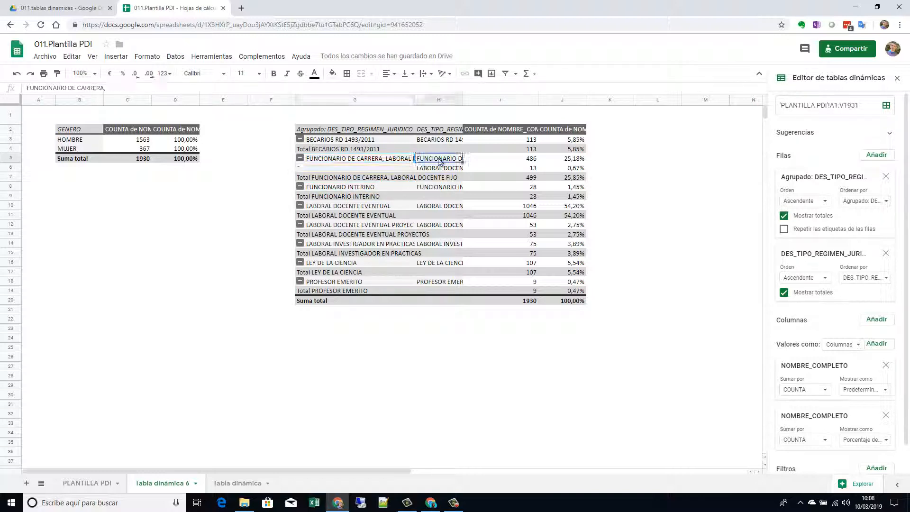
pyautogui.moveTo(463, 101); pyautogui.dragTo(490, 103)
pyautogui.click(460, 169)
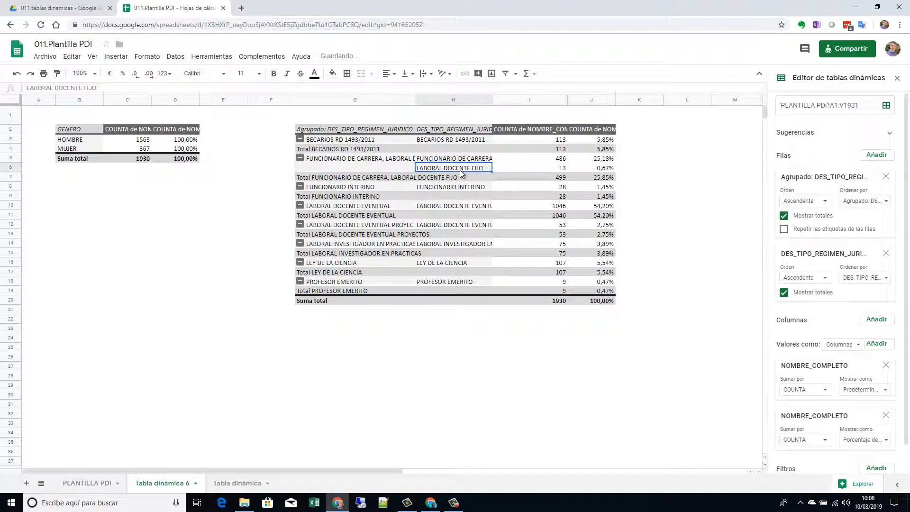
# - Rename the group of FUNCIONARIO DE CARRERA and LABORAL DOCENTE FIJO as PERSONAL FIJO
pyautogui.click(345, 160)
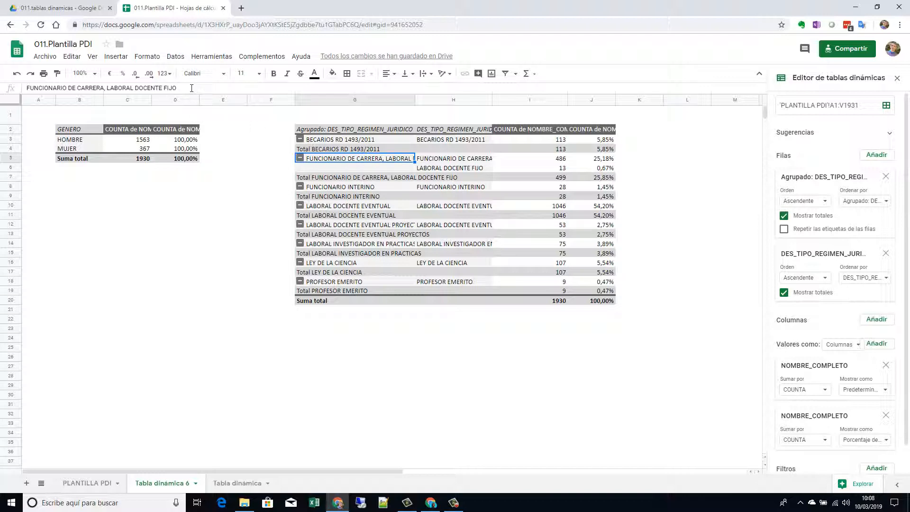
pyautogui.moveTo(191, 88); pyautogui.dragTo(21, 90)
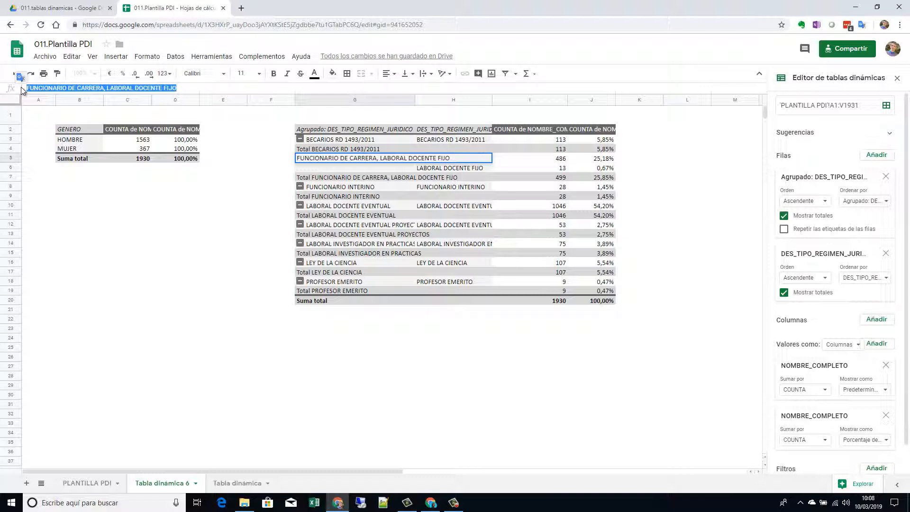
pyautogui.write('PER')
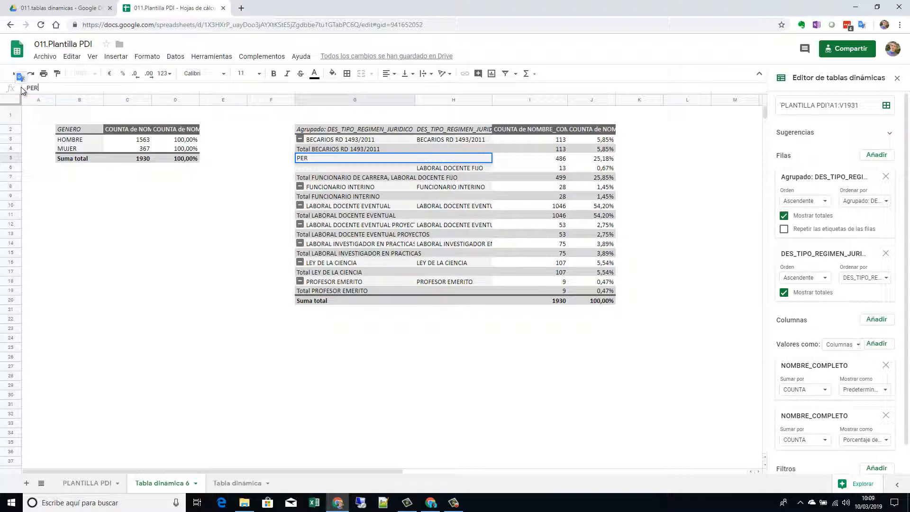
pyautogui.write('SONAL')
pyautogui.write('FIJO')
pyautogui.press('Return')
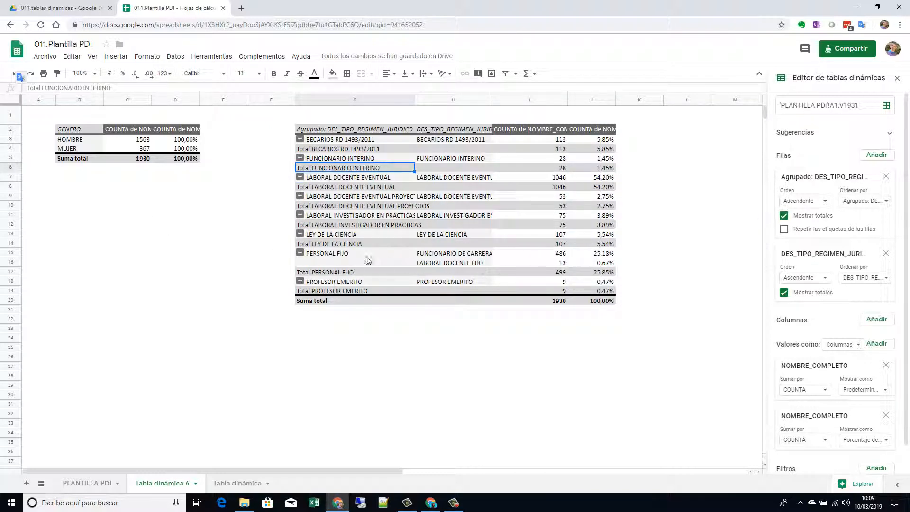
# - Group all the remaining legal regime types outside PERSONAL FIJO, from BECARIOS RD 1493/2011 to PROFESOR EMERITO, into a second pivot group
pyautogui.click(351, 255)
pyautogui.click(351, 283)
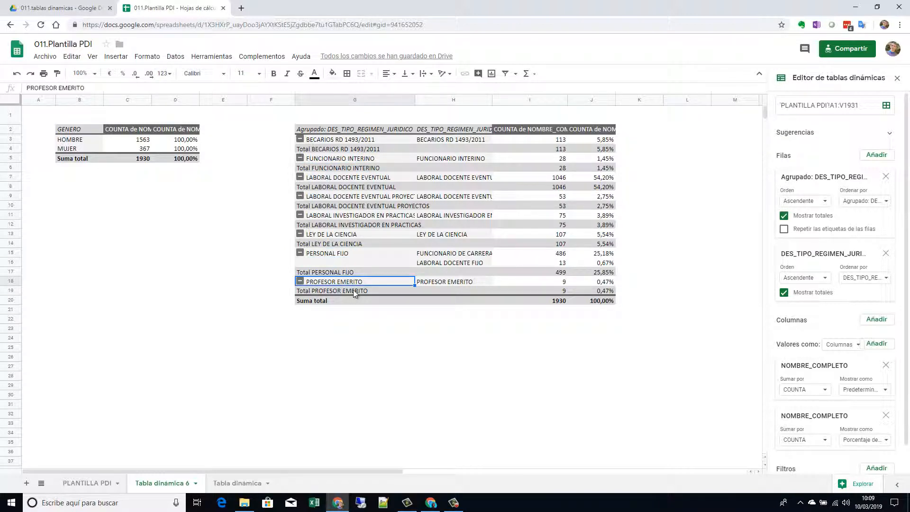
pyautogui.keyDown('ctrl'); pyautogui.click(345, 236); pyautogui.keyUp('ctrl')
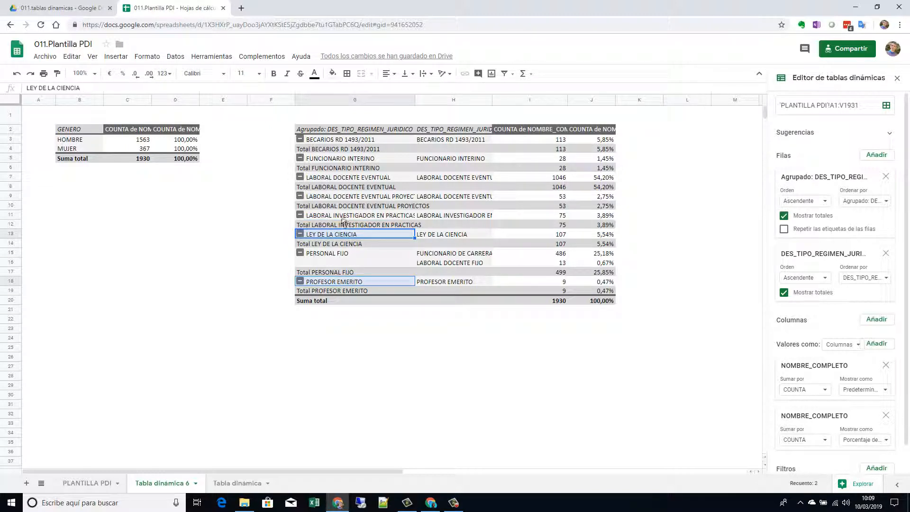
pyautogui.keyDown('ctrl'); pyautogui.click(343, 216); pyautogui.keyUp('ctrl')
pyautogui.keyDown('ctrl'); pyautogui.click(344, 197); pyautogui.keyUp('ctrl')
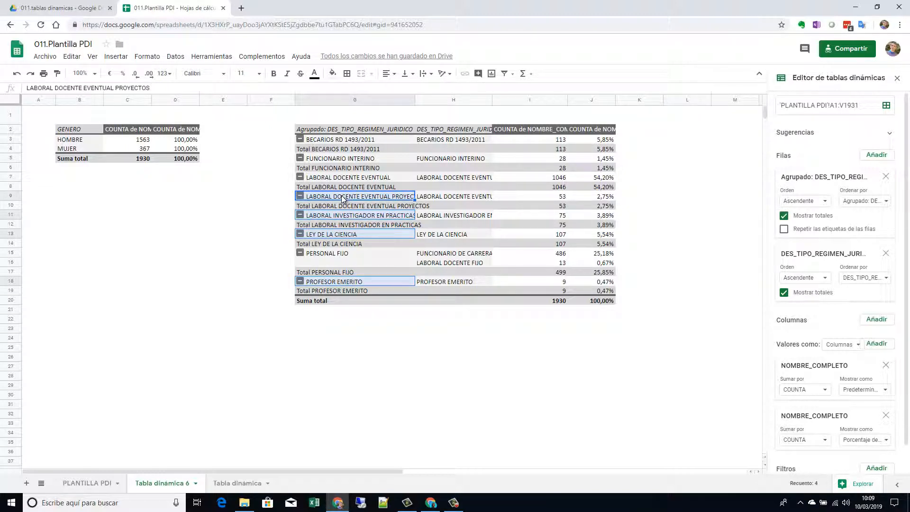
pyautogui.keyDown('ctrl'); pyautogui.click(341, 178); pyautogui.keyUp('ctrl')
pyautogui.keyDown('ctrl'); pyautogui.click(342, 160); pyautogui.keyUp('ctrl')
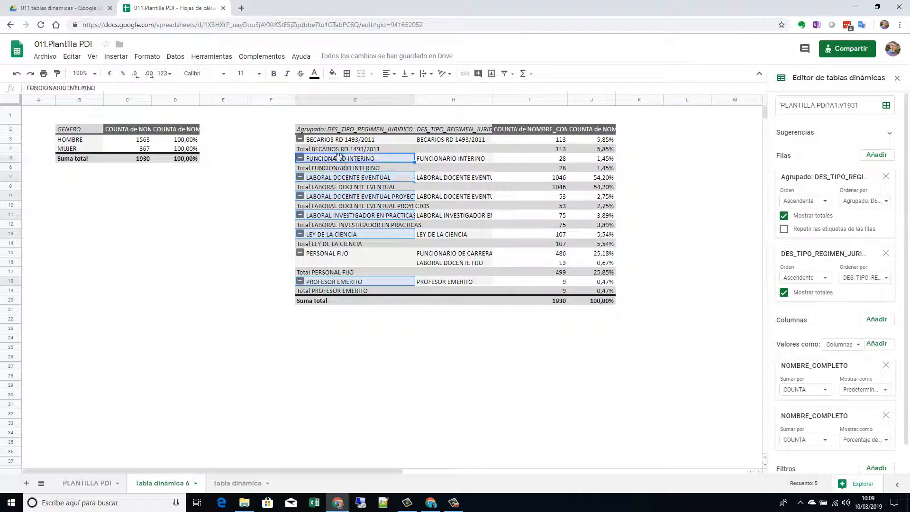
pyautogui.keyDown('ctrl'); pyautogui.click(341, 141); pyautogui.keyUp('ctrl')
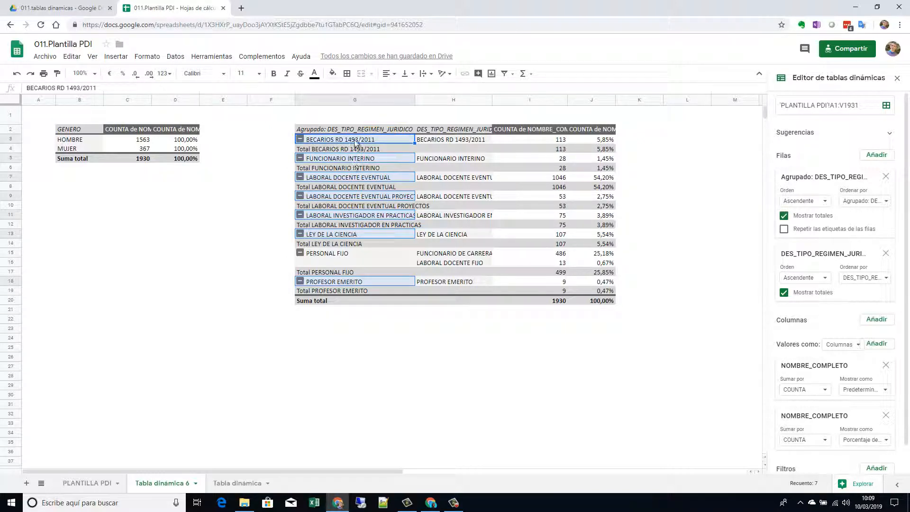
pyautogui.rightClick(354, 140)
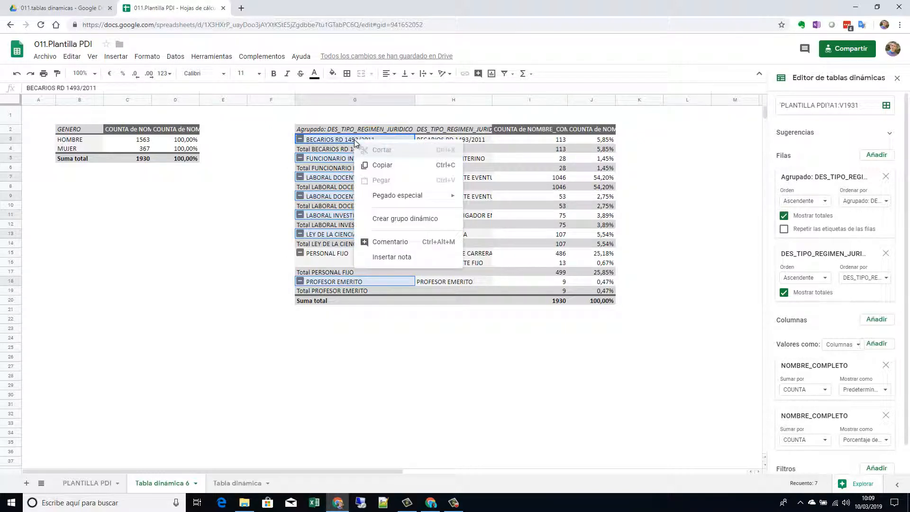
pyautogui.click(393, 218)
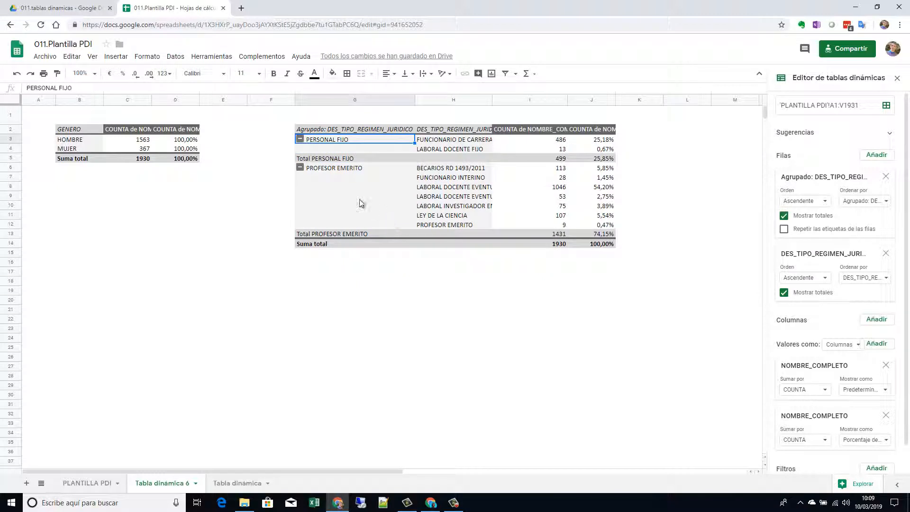
# - Rename the second pivot group, currently labelled PROFESOR EMERITO, as PERSONAL TEMPORAL
pyautogui.click(341, 168)
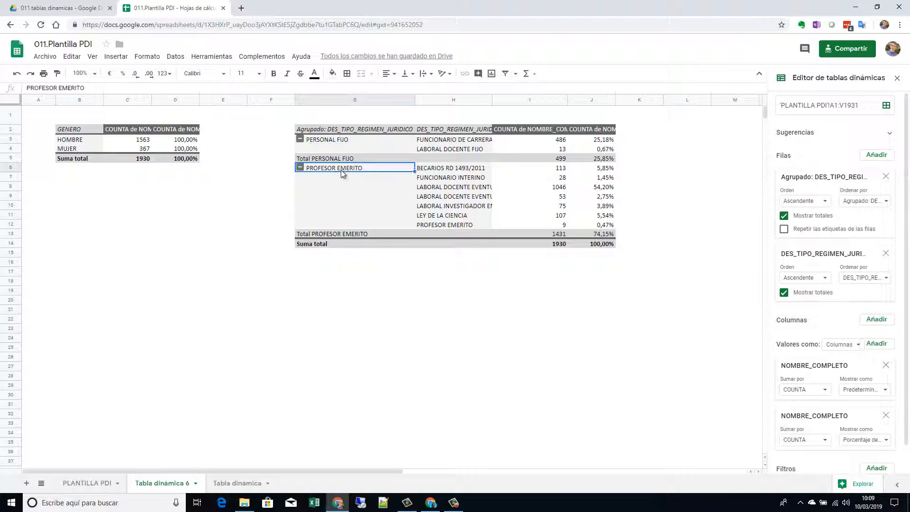
pyautogui.click(99, 87)
pyautogui.moveTo(105, 88); pyautogui.dragTo(2, 90)
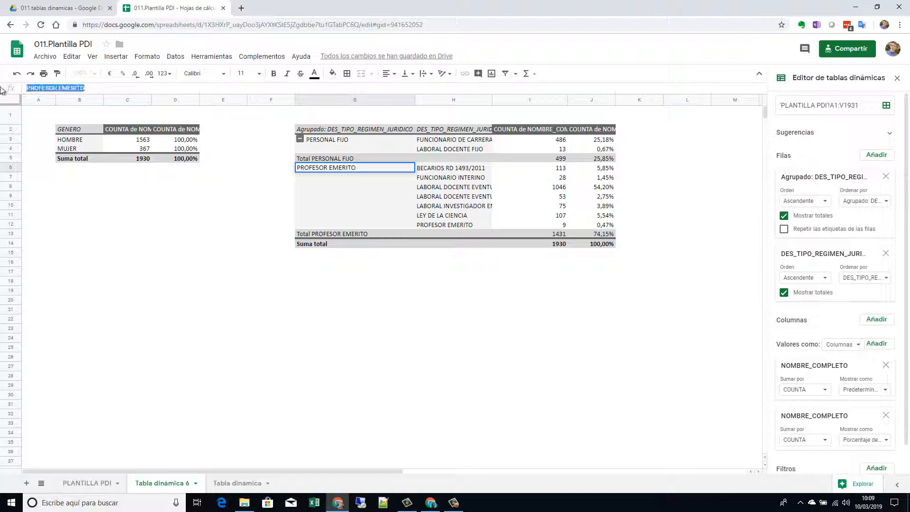
pyautogui.write('PERSN')
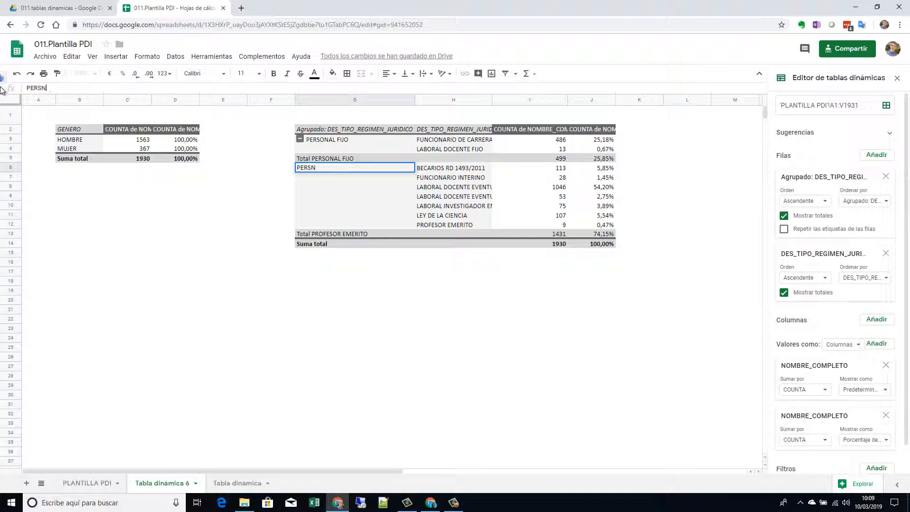
pyautogui.write('ONA')
pyautogui.write('L TEMPORLA')
pyautogui.press('Return')
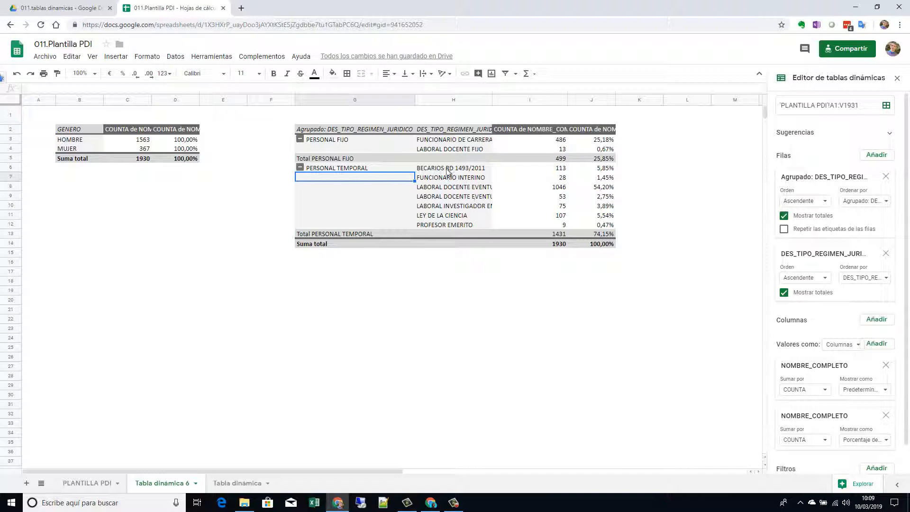
# - Review which legal regime types fall under PERSONAL FIJO and which fall under PERSONAL TEMPORAL in the grouped pivot table
pyautogui.click(387, 161)
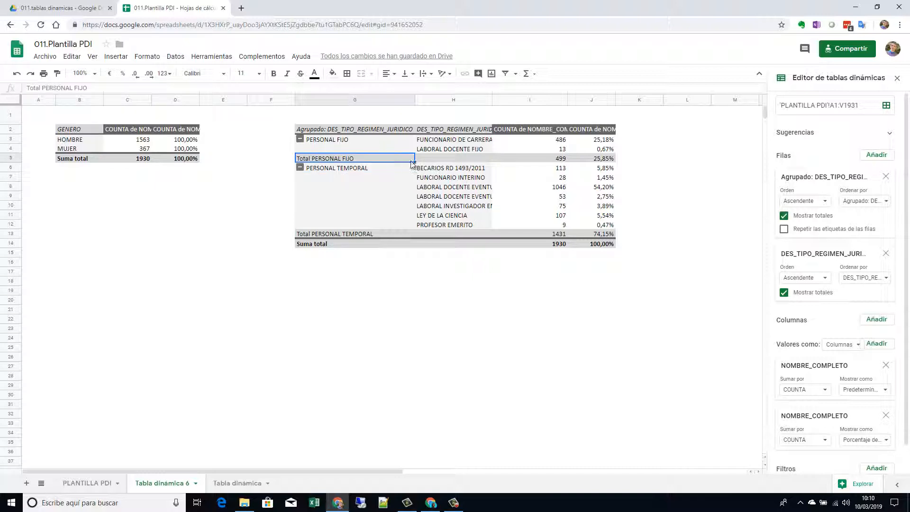
pyautogui.click(438, 141)
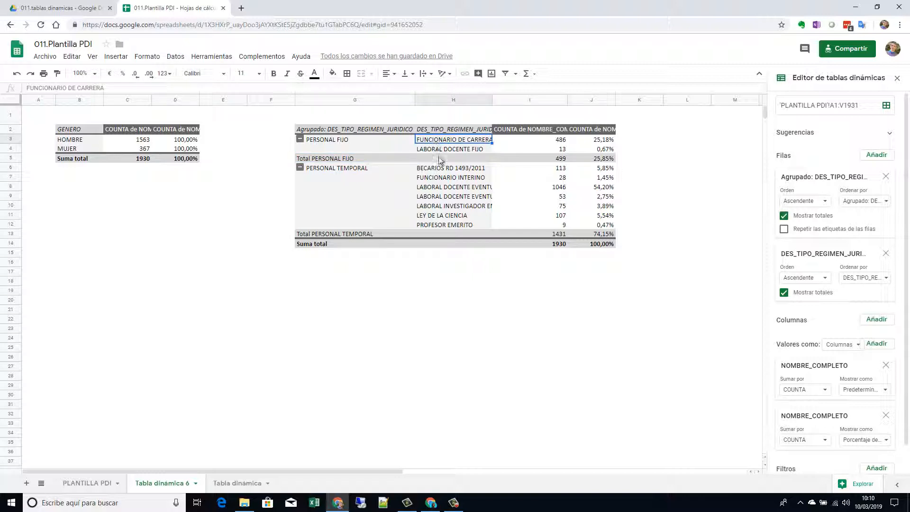
pyautogui.click(443, 170)
pyautogui.click(443, 226)
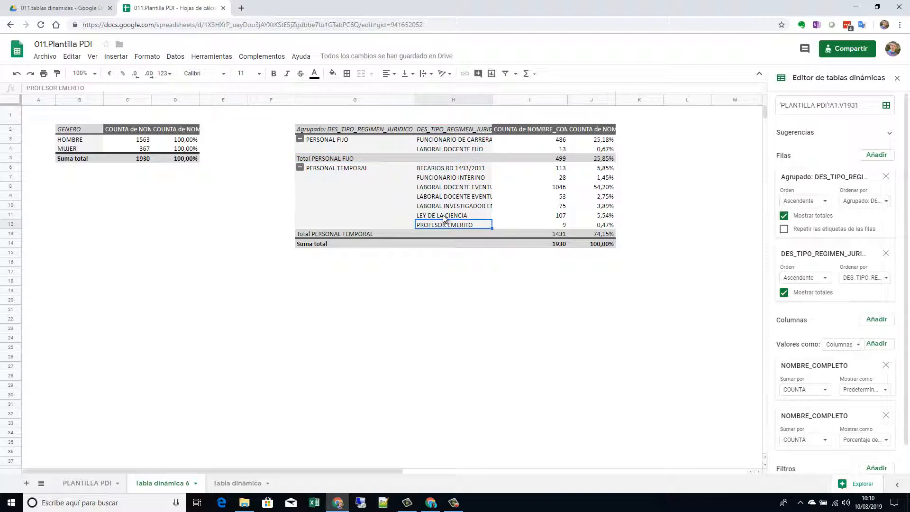
pyautogui.click(446, 216)
pyautogui.click(447, 206)
pyautogui.click(448, 197)
pyautogui.click(449, 170)
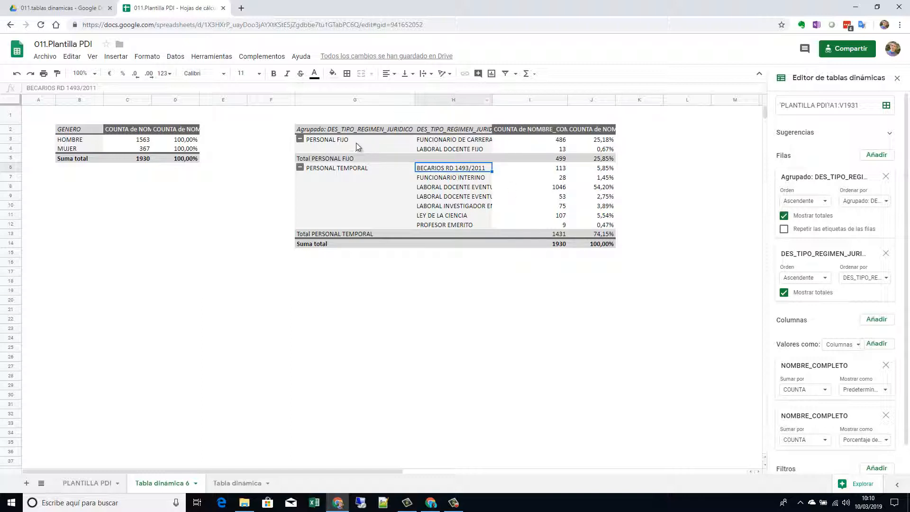
# - Examine the PERSONAL FIJO group, its two legal regime types and the percentage on its subtotal row
pyautogui.click(340, 143)
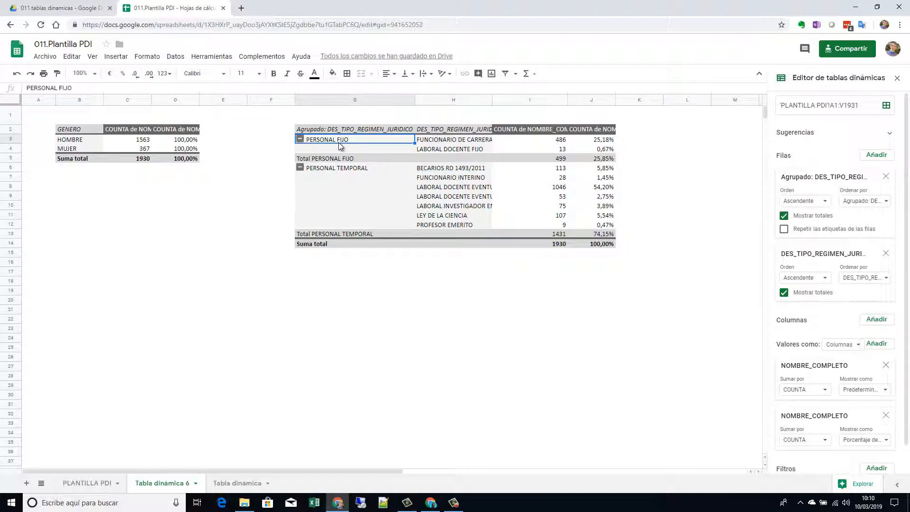
pyautogui.click(444, 141)
pyautogui.click(442, 150)
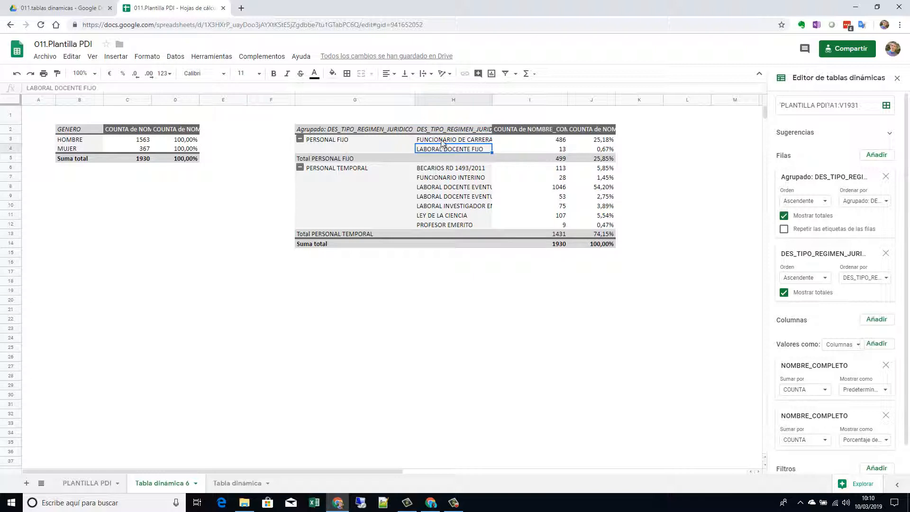
pyautogui.click(442, 141)
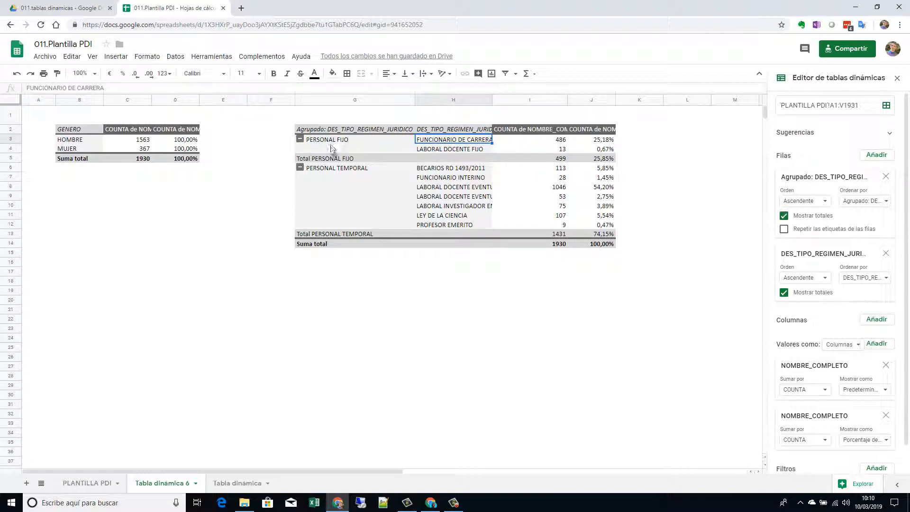
pyautogui.click(397, 162)
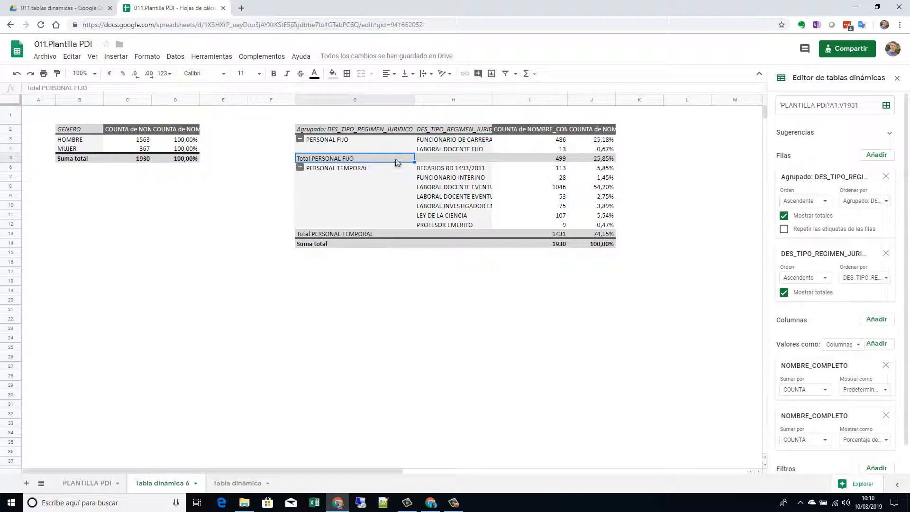
pyautogui.click(583, 159)
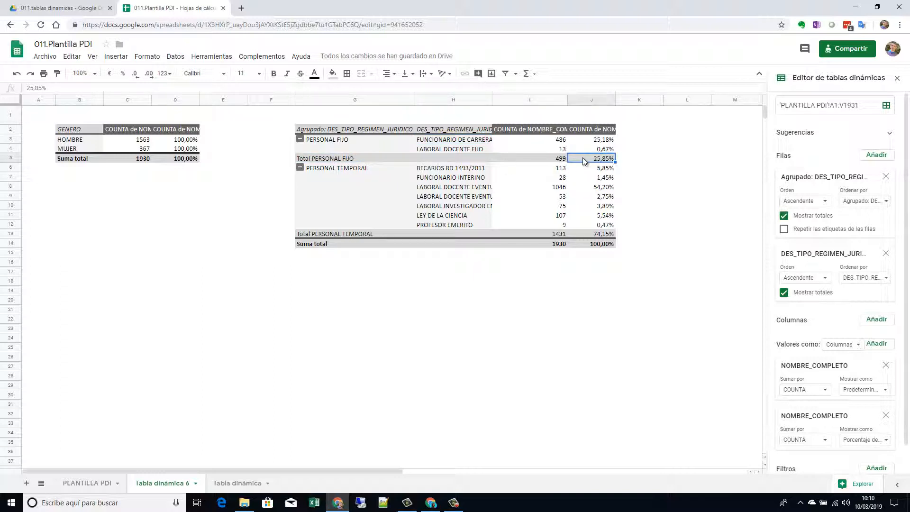
pyautogui.click(389, 140)
pyautogui.click(356, 159)
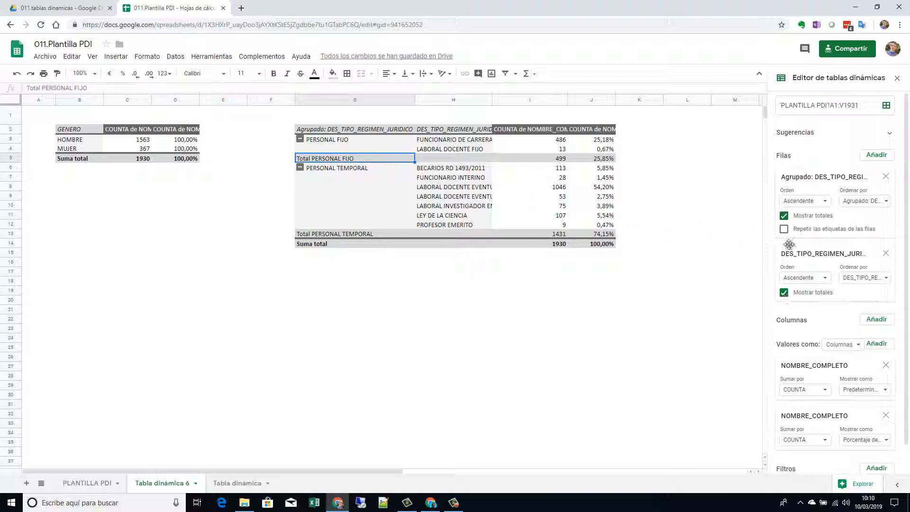
# - Hide and restore the totals of DES_TIPO_REGIMEN_JURIDICO, and do the same for the totals of its grouped field
pyautogui.click(783, 294)
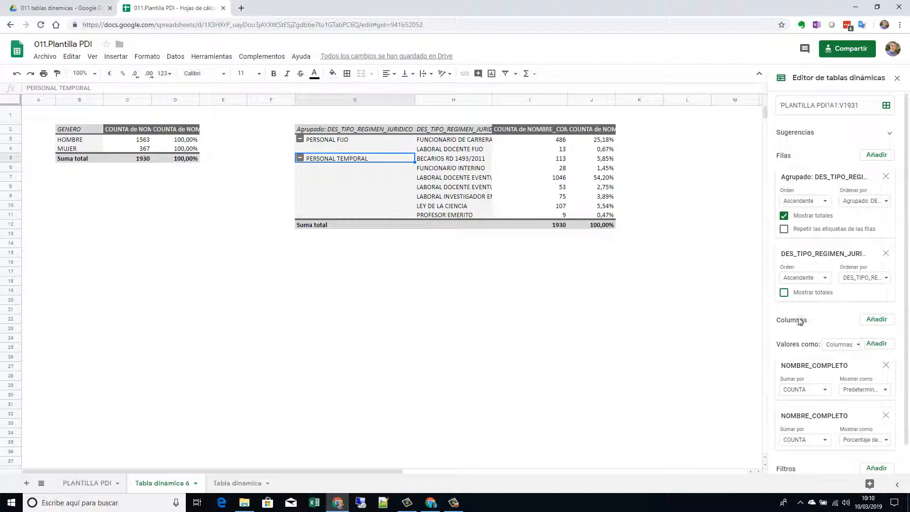
pyautogui.click(783, 294)
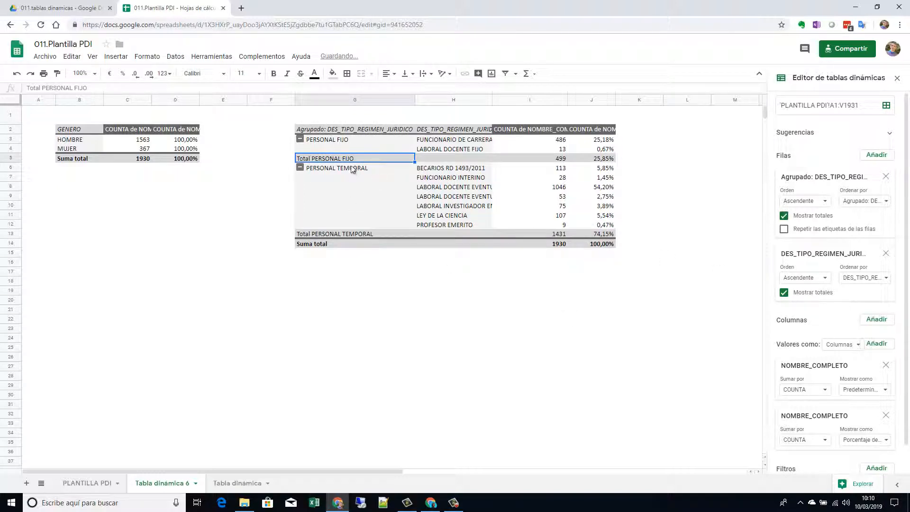
pyautogui.click(784, 216)
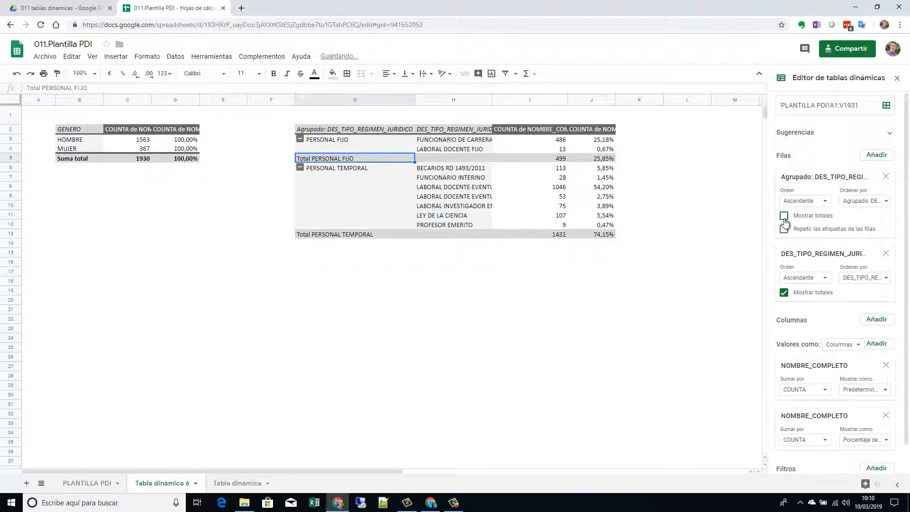
pyautogui.click(784, 216)
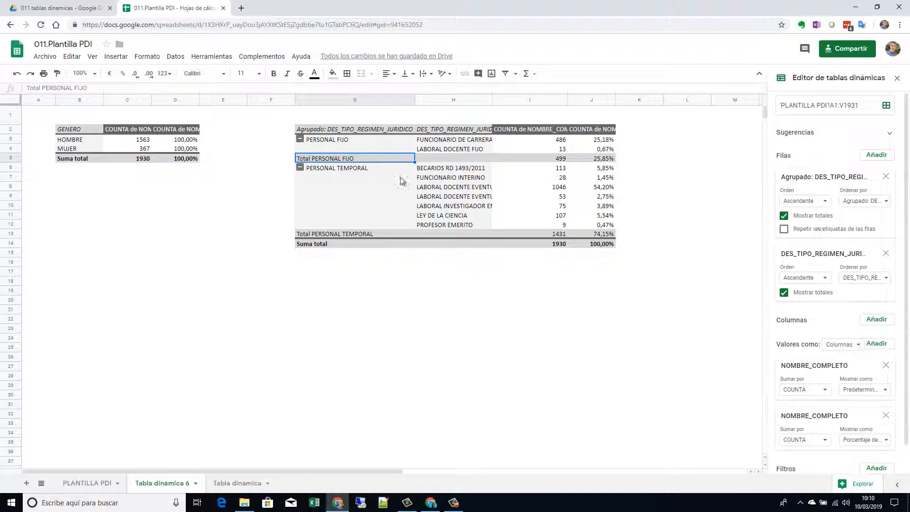
# - Repeat the row labels of the grouped legal regime field and hide the totals of DES_TIPO_REGIMEN_JURIDICO
pyautogui.moveTo(346, 176); pyautogui.dragTo(342, 222)
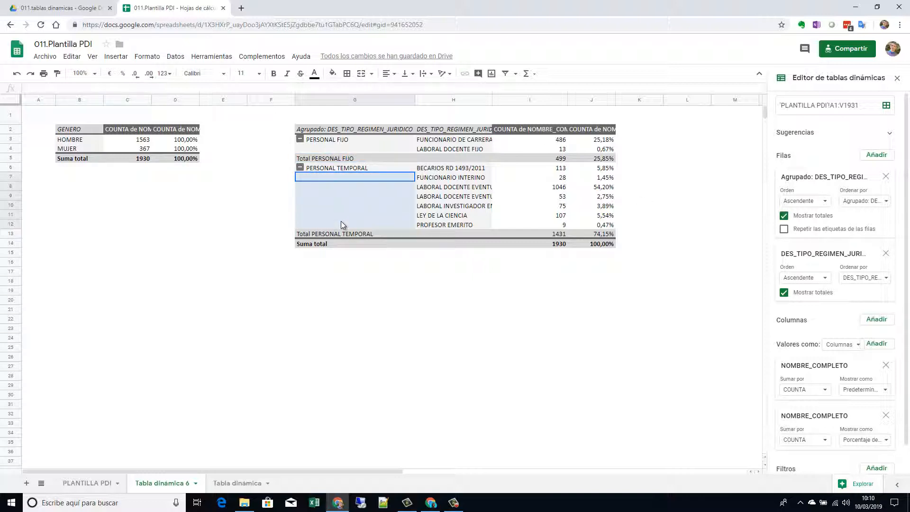
pyautogui.moveTo(348, 140); pyautogui.dragTo(348, 152)
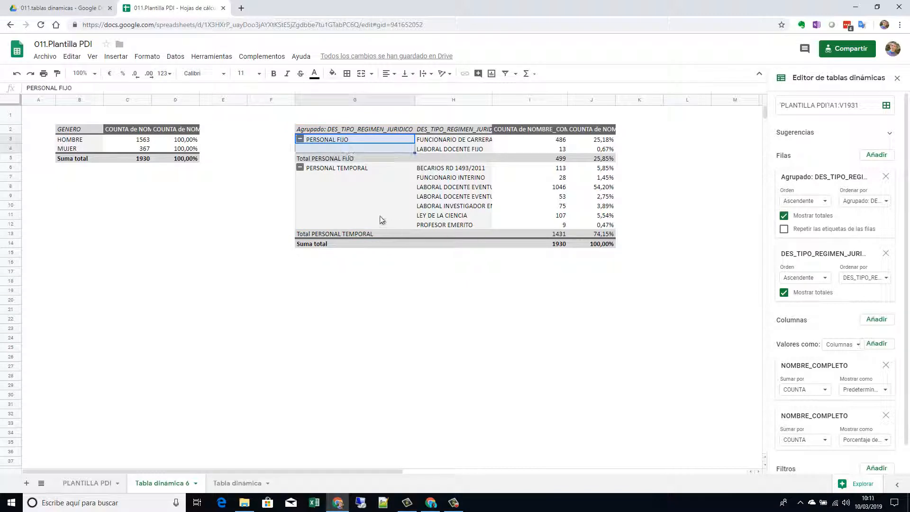
pyautogui.click(376, 198)
pyautogui.click(784, 230)
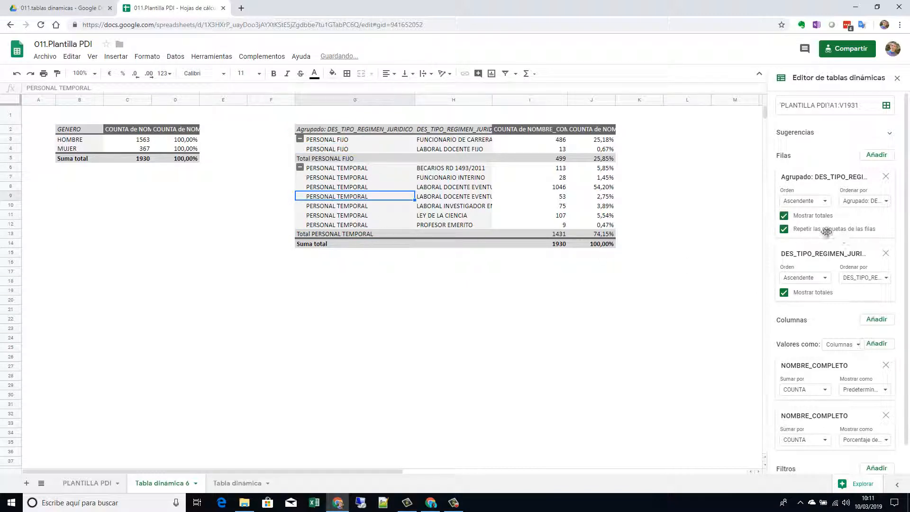
pyautogui.click(784, 216)
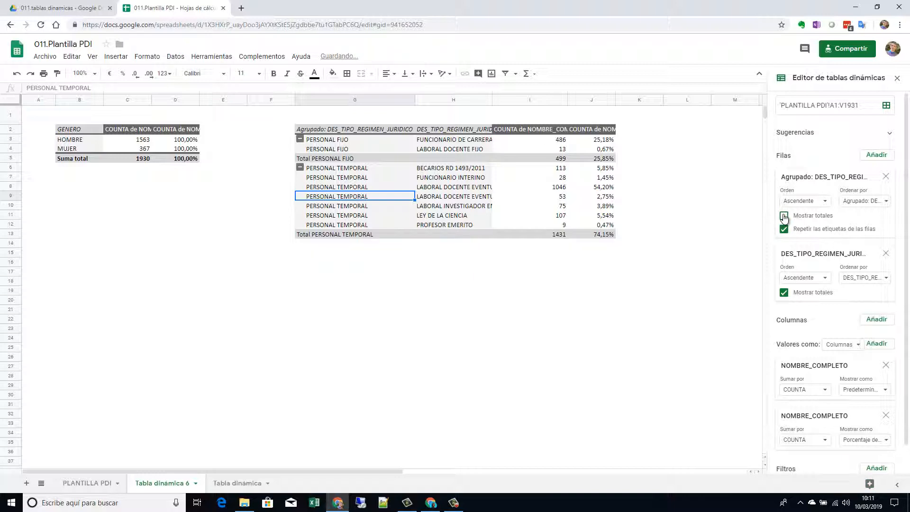
pyautogui.click(784, 216)
pyautogui.click(784, 293)
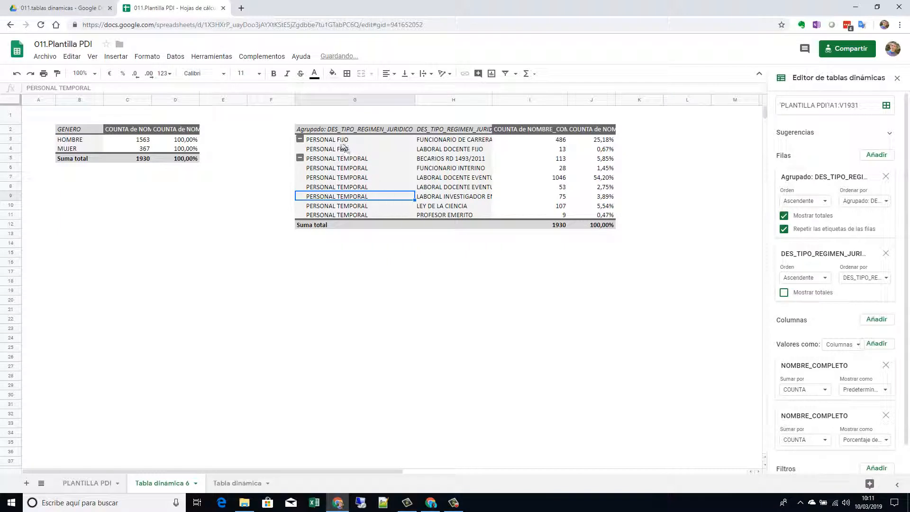
pyautogui.moveTo(344, 141); pyautogui.dragTo(594, 215)
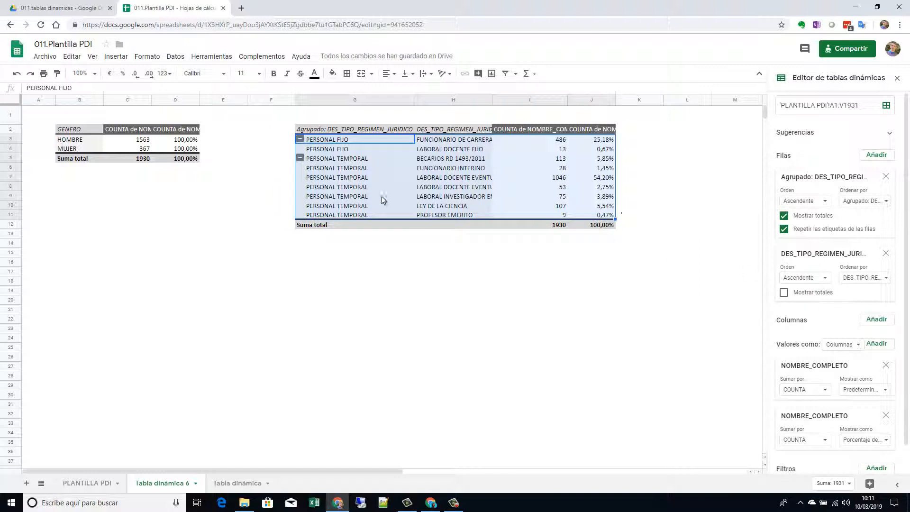
# - Stop repeating the grouped field's row labels and show the DES_TIPO_REGIMEN_JURIDICO totals again
pyautogui.click(784, 229)
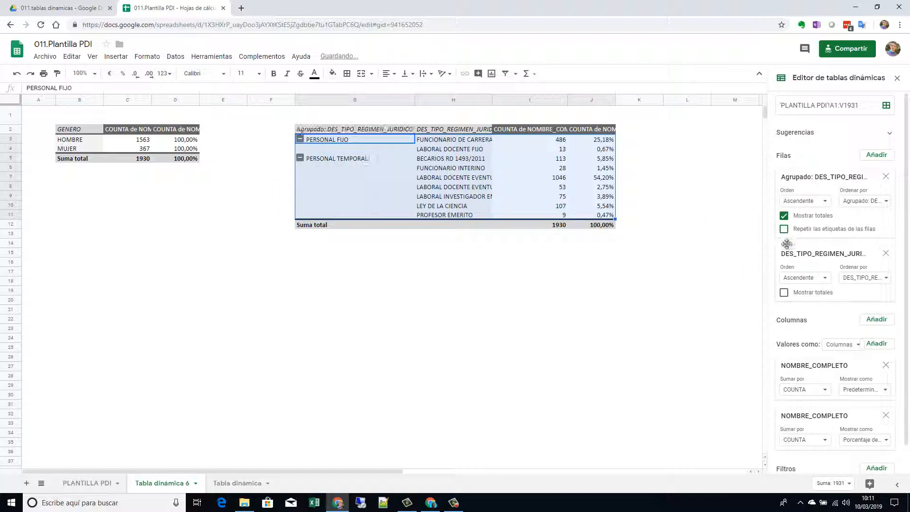
pyautogui.click(784, 293)
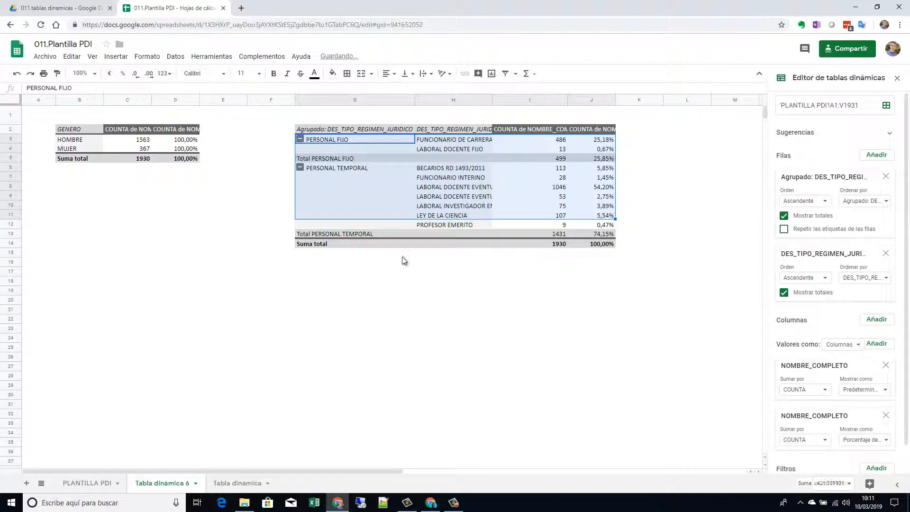
pyautogui.click(400, 237)
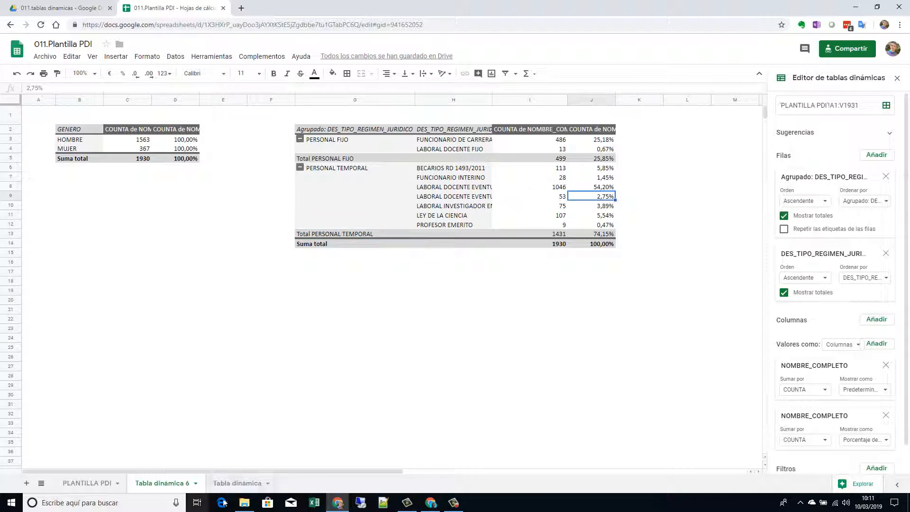
# - Examine the pivot table of employees by age group on the Tabla dinámica sheet
pyautogui.click(236, 484)
pyautogui.click(703, 196)
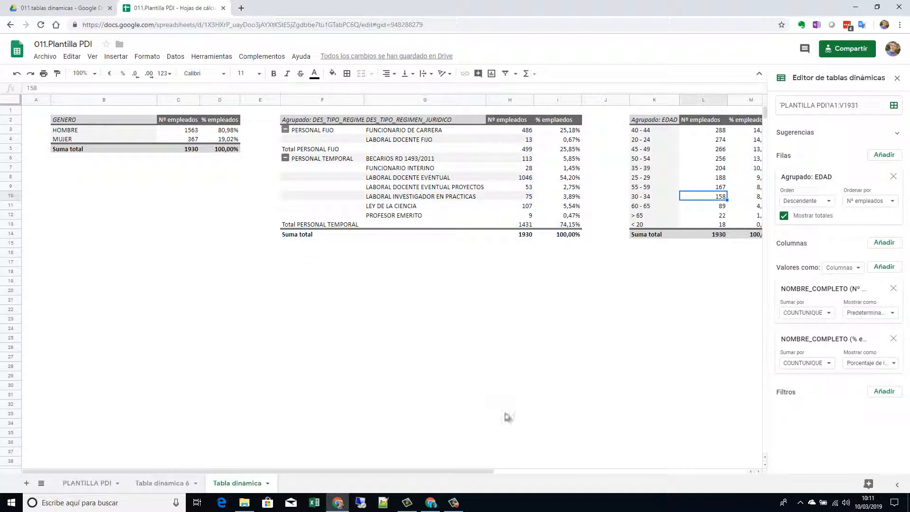
pyautogui.moveTo(142, 472); pyautogui.dragTo(357, 484)
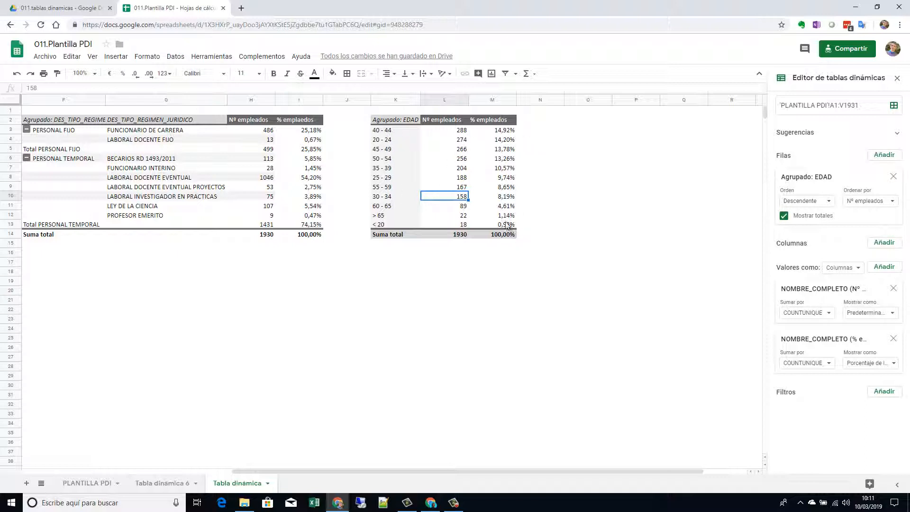
# - Create a pivot table on a new sheet from the PLANTILLA PDI data, with EDAD as its row field
pyautogui.click(162, 483)
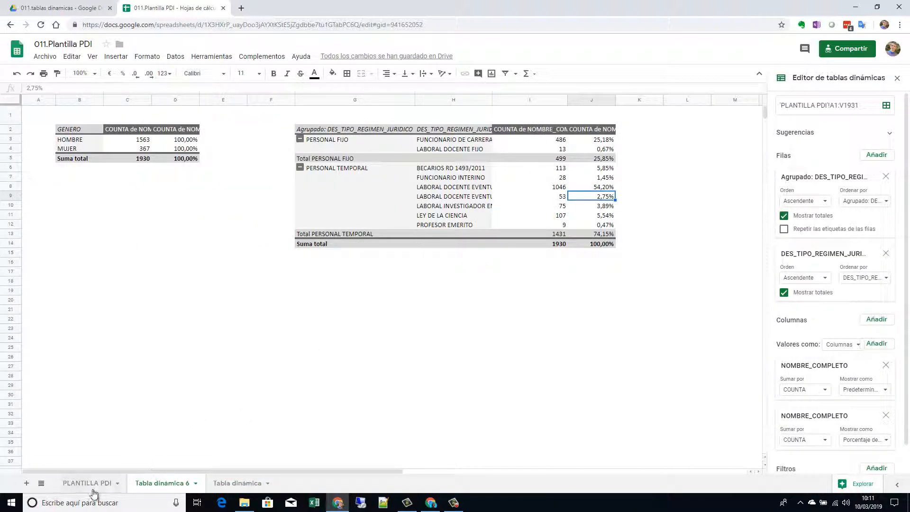
pyautogui.click(106, 481)
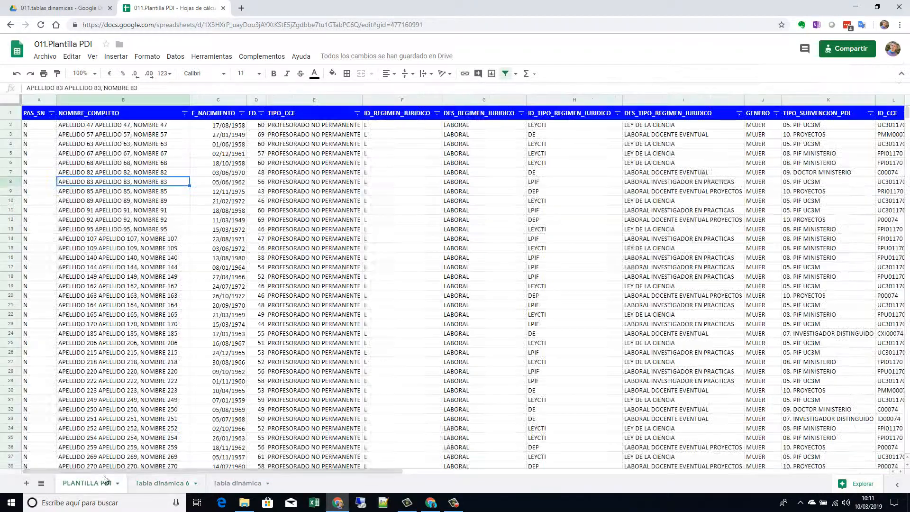
pyautogui.click(145, 127)
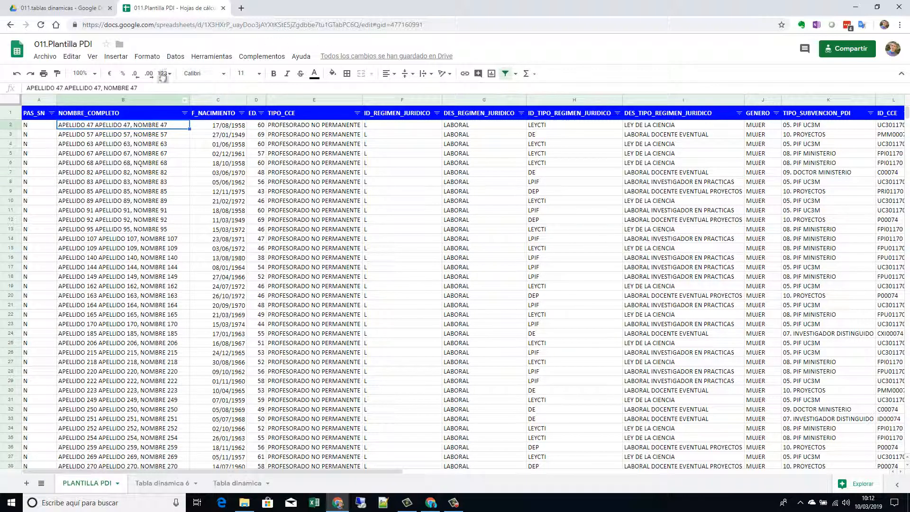
pyautogui.click(175, 57)
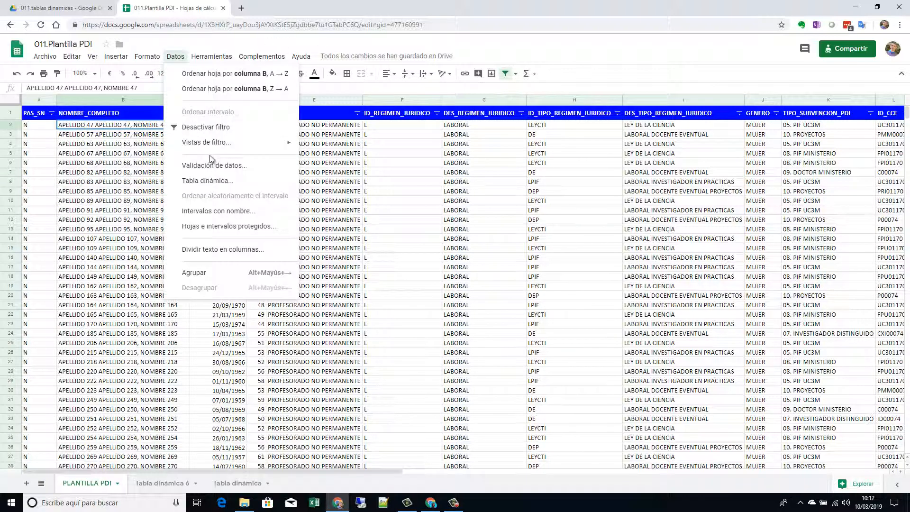
pyautogui.click(225, 181)
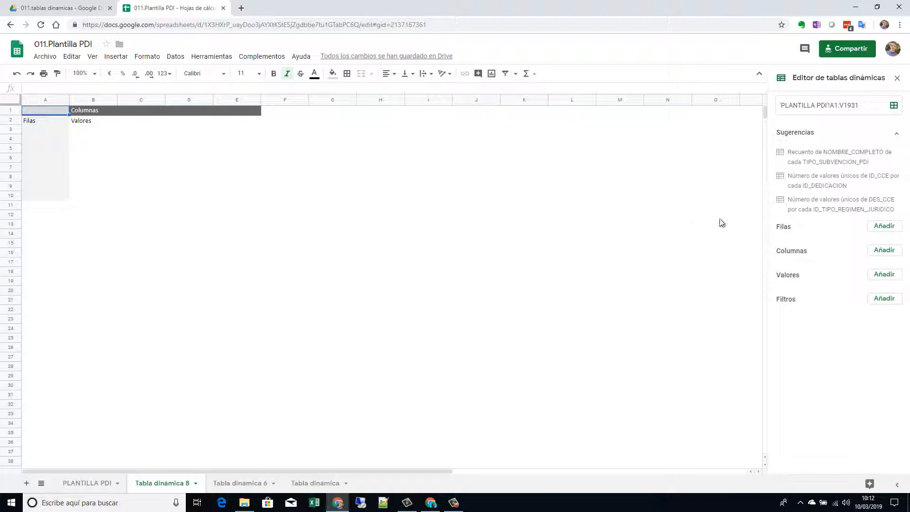
pyautogui.click(891, 227)
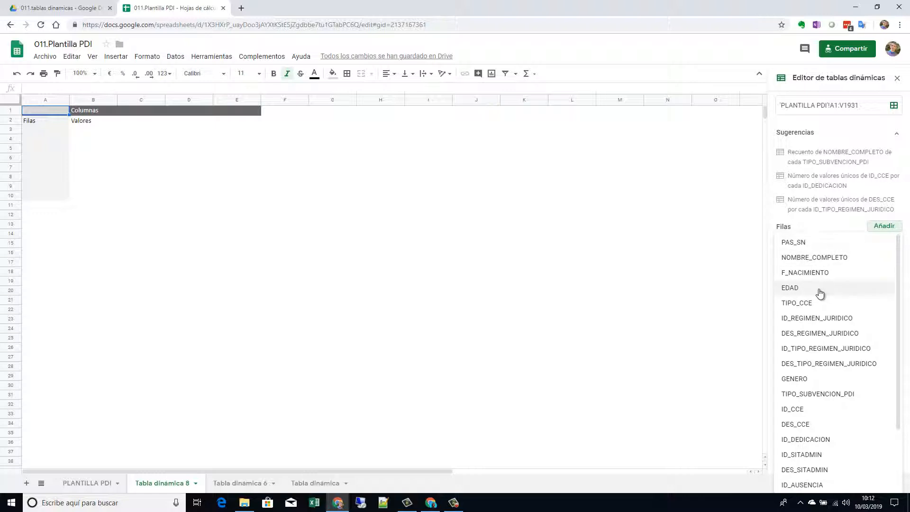
pyautogui.click(792, 289)
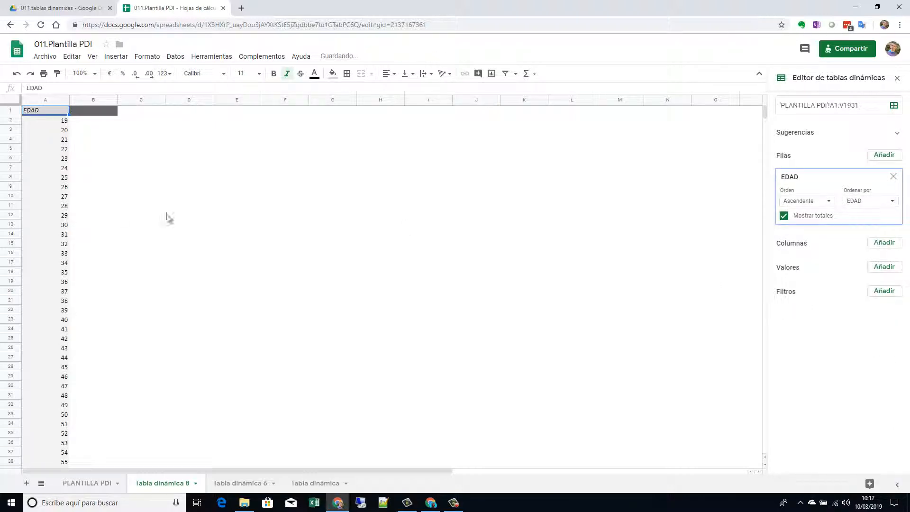
# - Look through the individual ages listed in the rows of the new pivot table
pyautogui.click(59, 130)
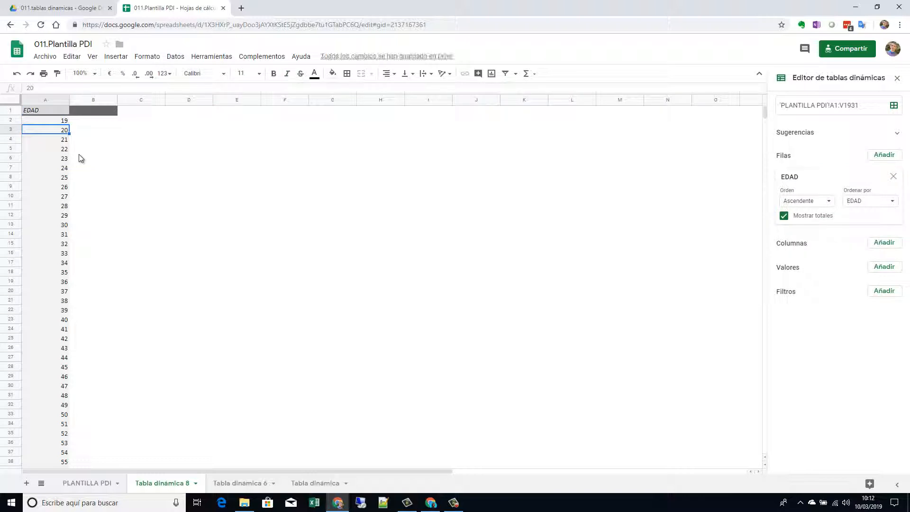
pyautogui.scroll(-6, 79, 155)
pyautogui.scroll(-3, 79, 154)
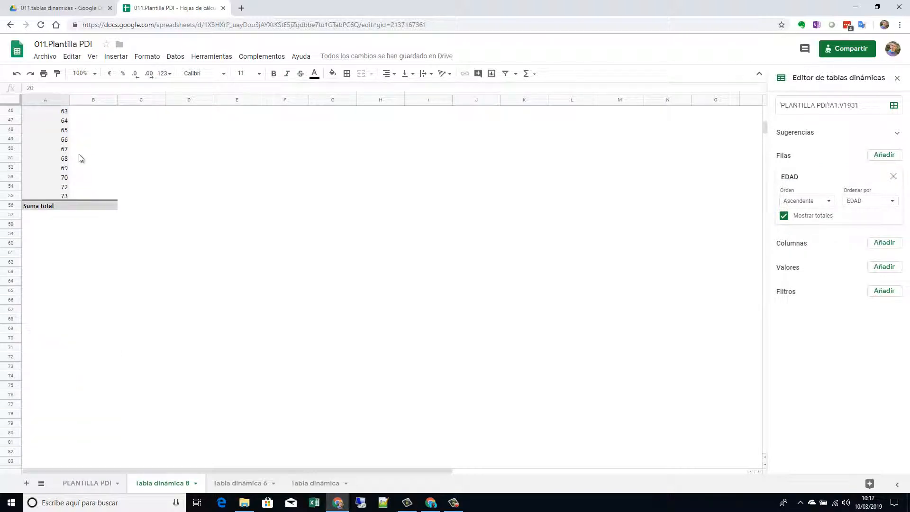
pyautogui.scroll(9, 79, 155)
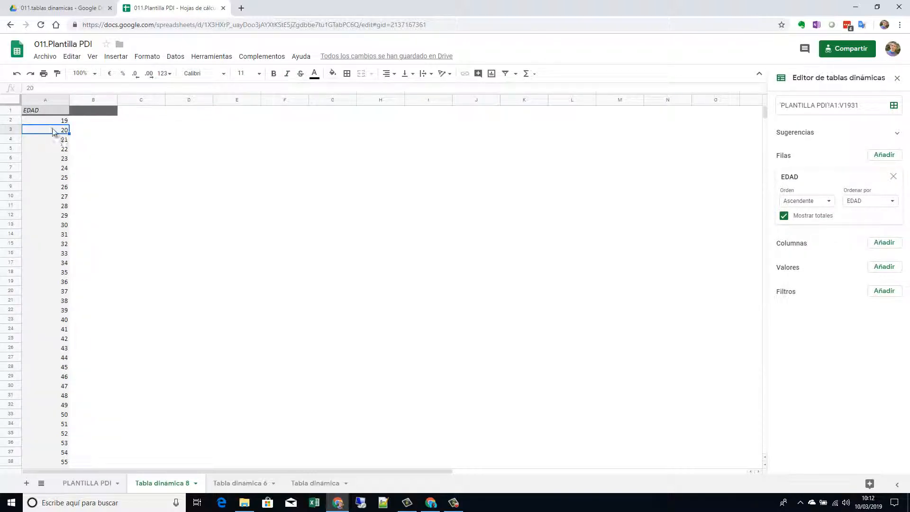
pyautogui.click(53, 122)
pyautogui.click(53, 132)
pyautogui.click(49, 139)
pyautogui.click(50, 122)
pyautogui.click(45, 138)
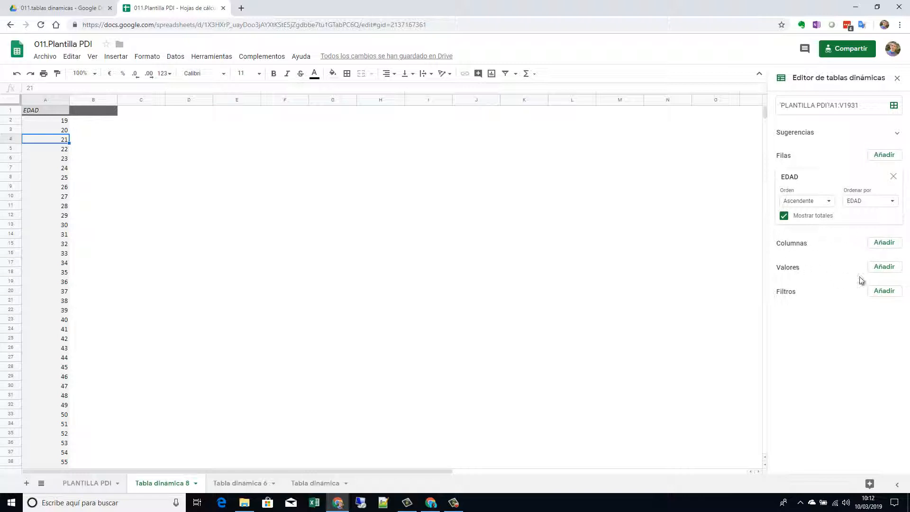
# - Add NOMBRE_COMPLETO twice as a COUNTA value, with the second one shown as a percentage
pyautogui.click(890, 268)
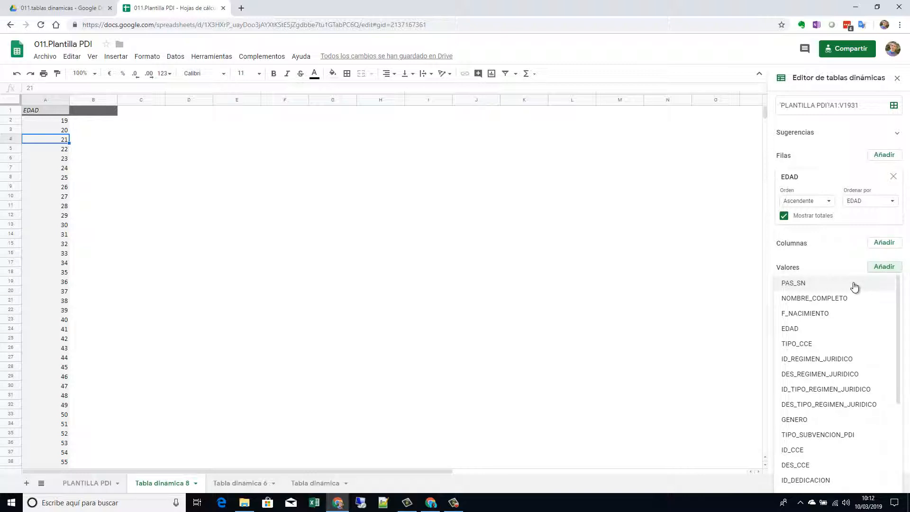
pyautogui.click(834, 302)
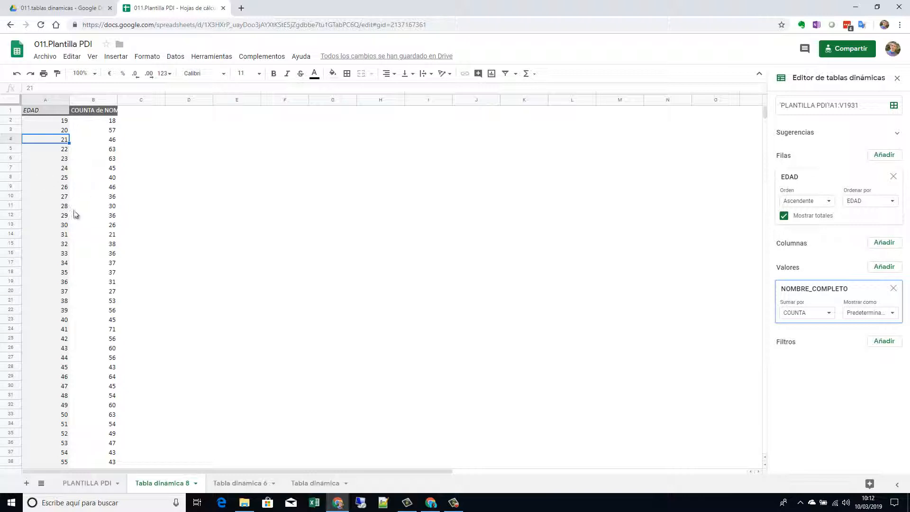
pyautogui.click(884, 267)
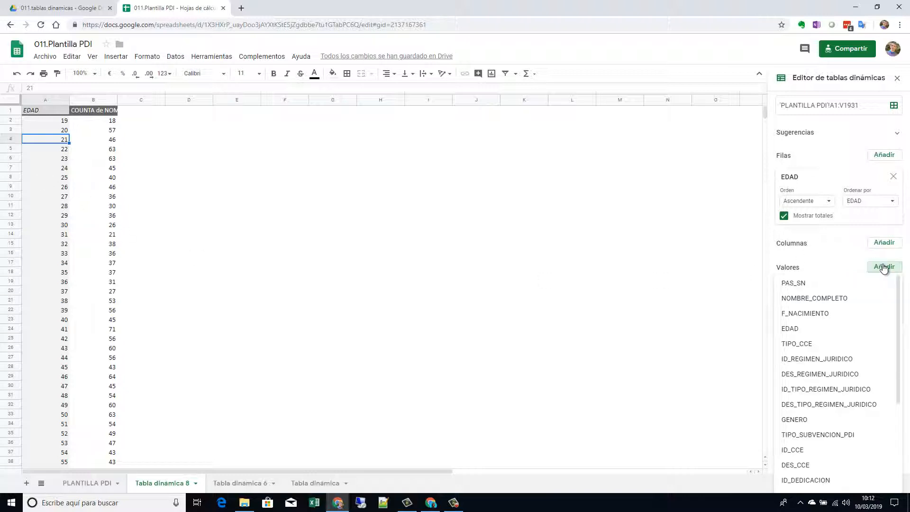
pyautogui.click(849, 298)
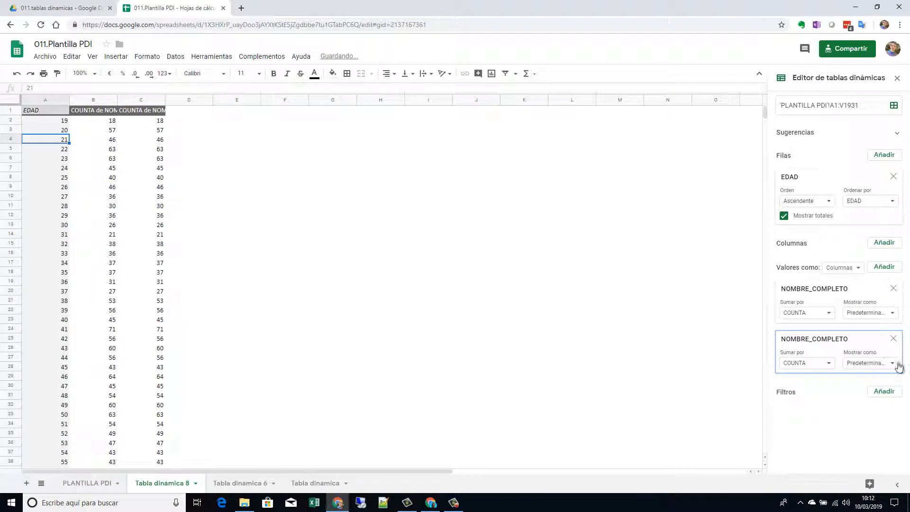
pyautogui.click(892, 364)
pyautogui.click(862, 411)
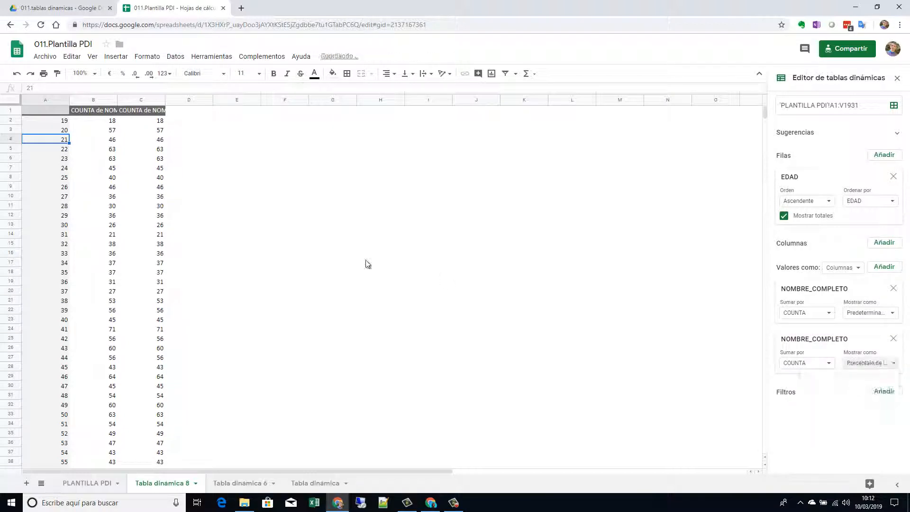
pyautogui.scroll(-4, 158, 196)
pyautogui.scroll(4, 158, 197)
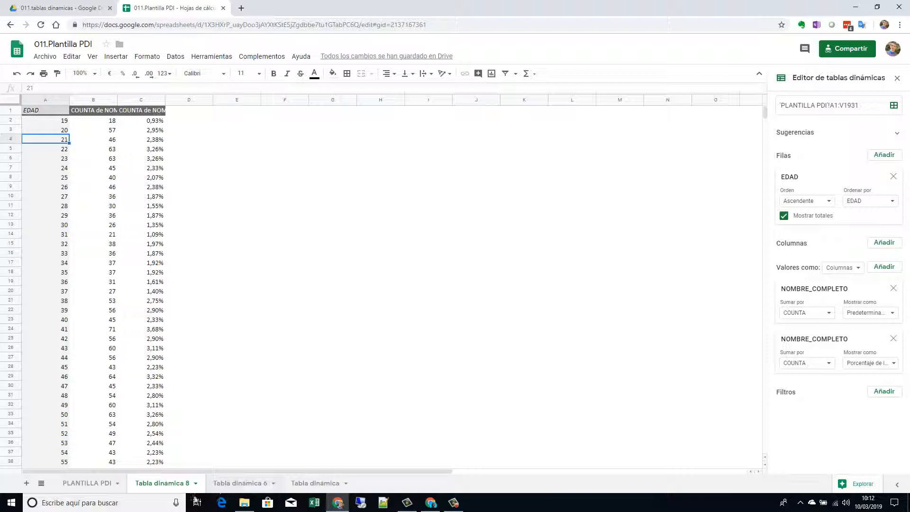
# - Compare the individual ages in the new pivot table with the age groups on the Tabla dinámica sheet
pyautogui.click(312, 484)
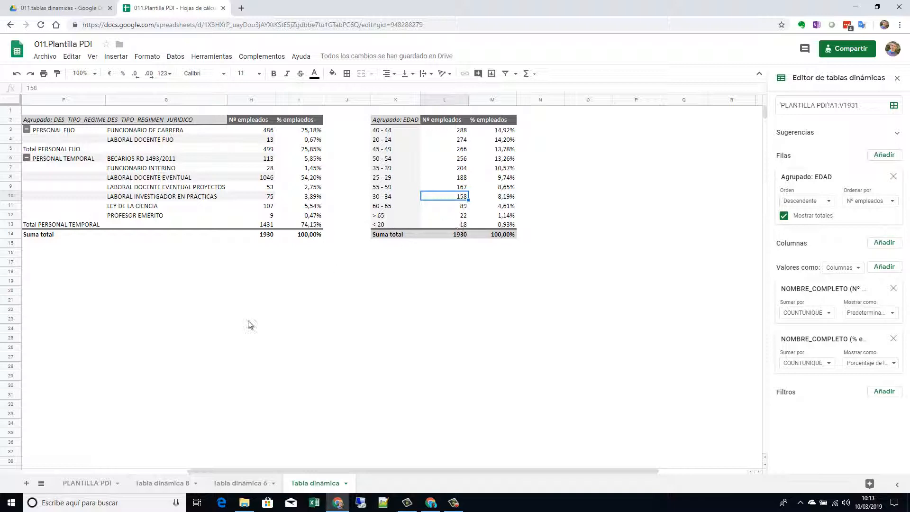
pyautogui.click(239, 483)
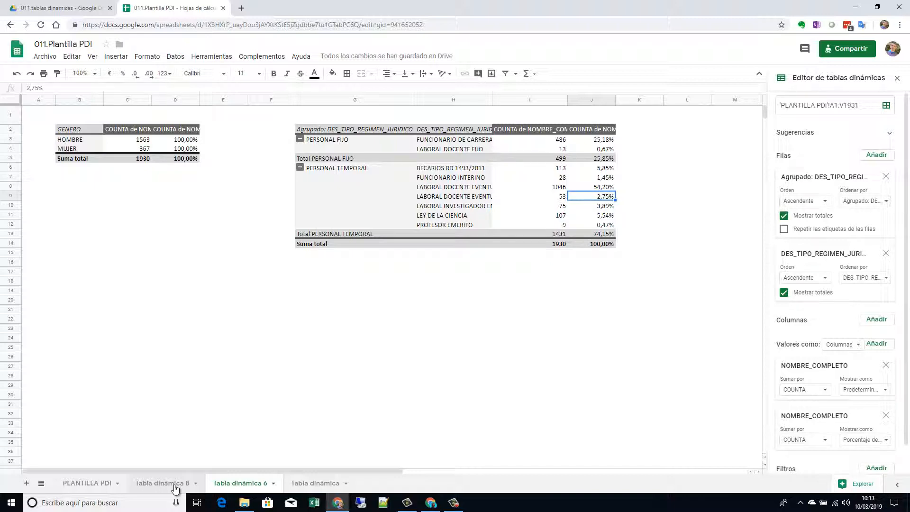
pyautogui.click(175, 483)
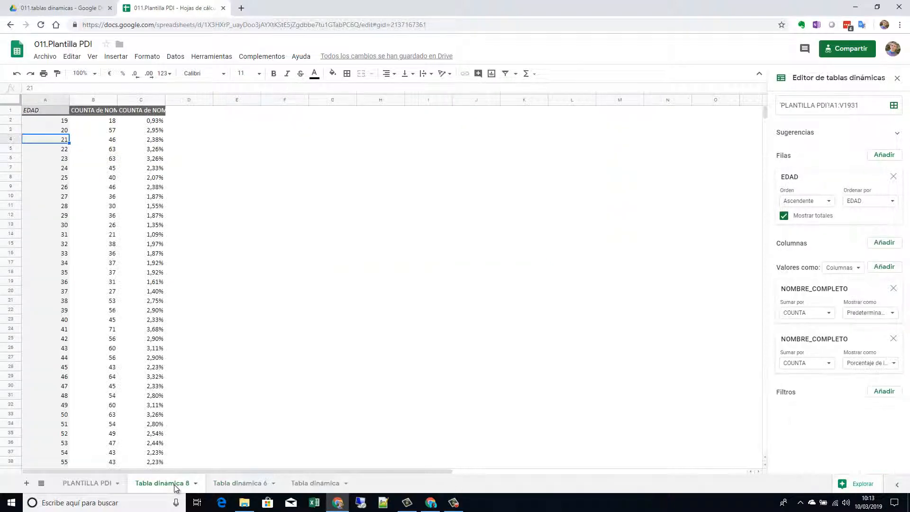
pyautogui.click(43, 101)
pyautogui.click(76, 150)
pyautogui.click(52, 124)
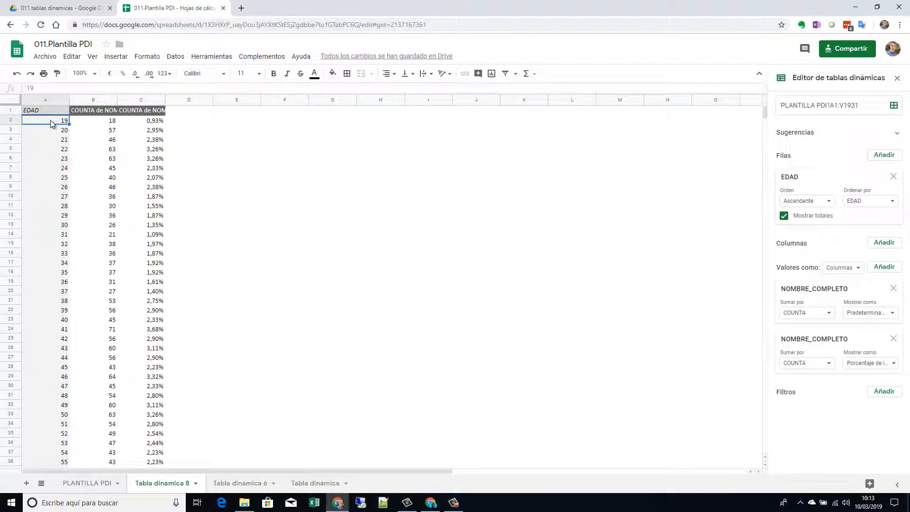
pyautogui.click(48, 139)
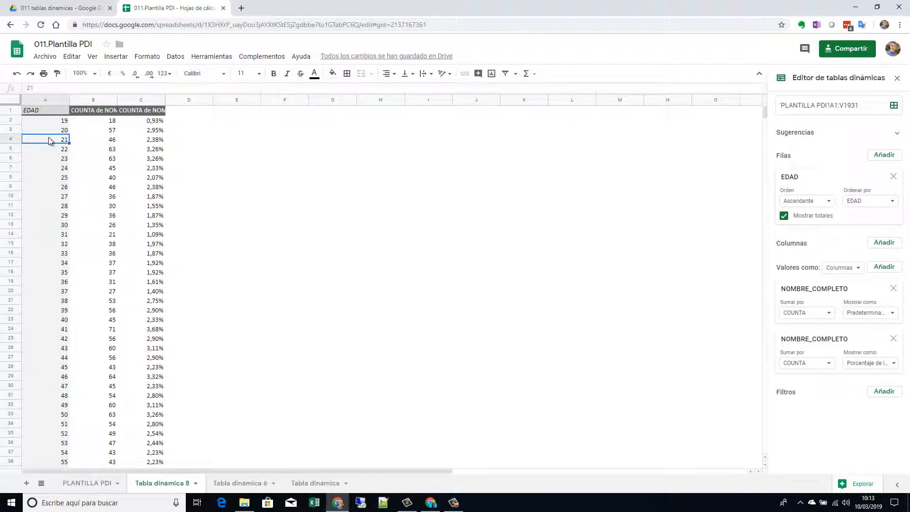
# - Group the EDAD rows with a rule of minimum 20, maximum 65 and interval size 5
pyautogui.rightClick(48, 137)
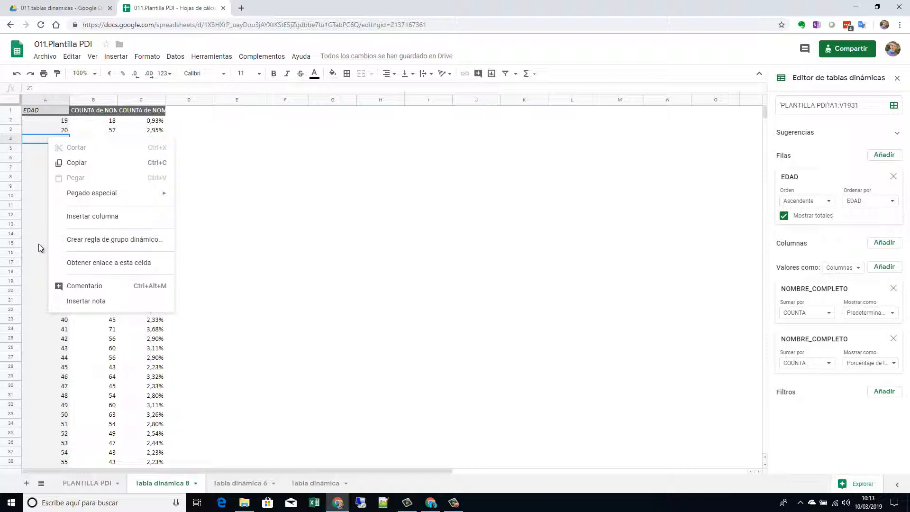
pyautogui.click(100, 241)
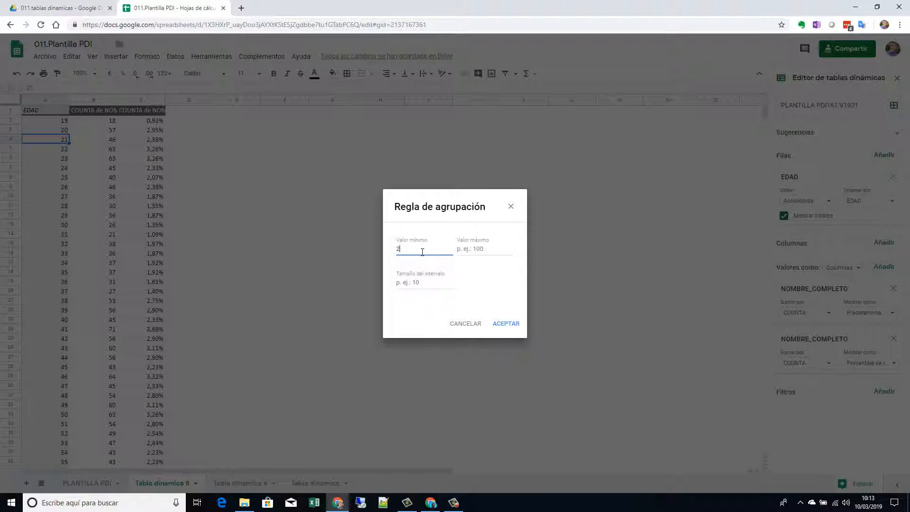
pyautogui.click(481, 252)
pyautogui.click(420, 284)
pyautogui.click(503, 289)
pyautogui.click(506, 323)
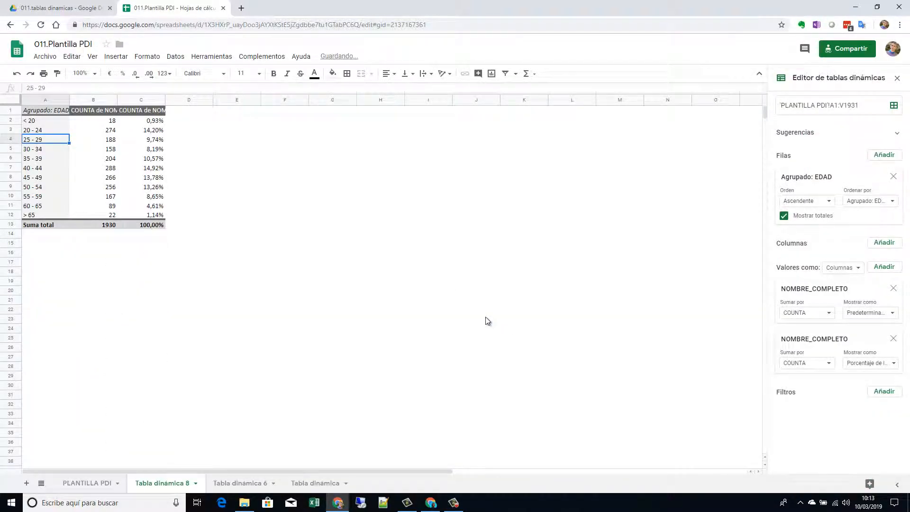
# - Examine the age groups and their employee counts, and compare them with the age table on the Tabla dinámica sheet
pyautogui.click(37, 122)
pyautogui.click(109, 121)
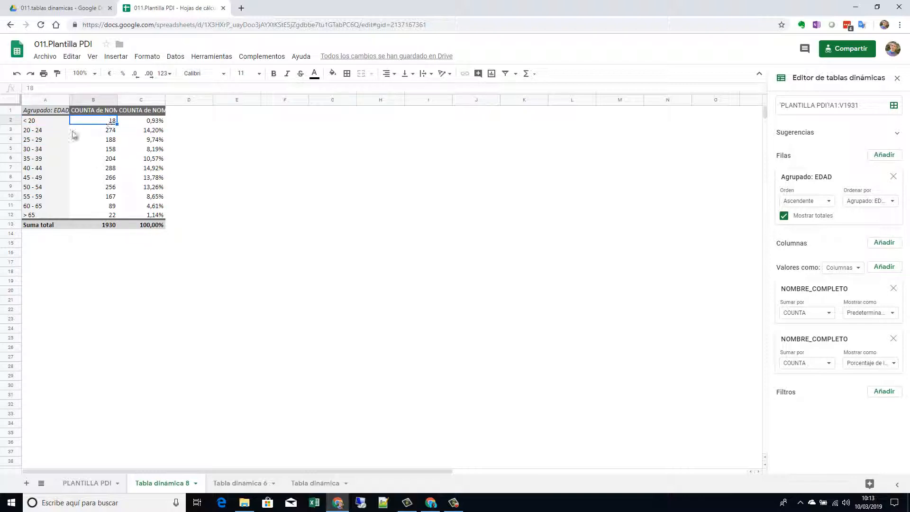
pyautogui.click(30, 130)
pyautogui.click(31, 140)
pyautogui.click(32, 150)
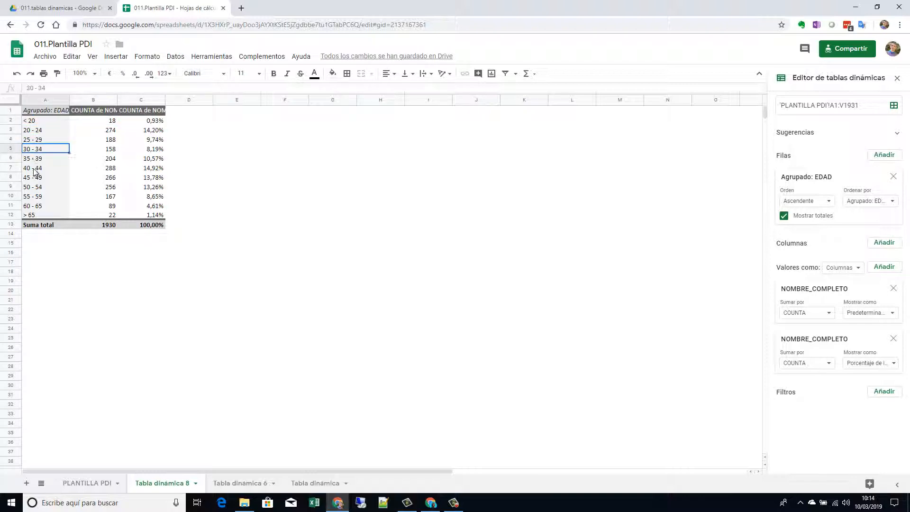
pyautogui.click(35, 170)
pyautogui.click(30, 215)
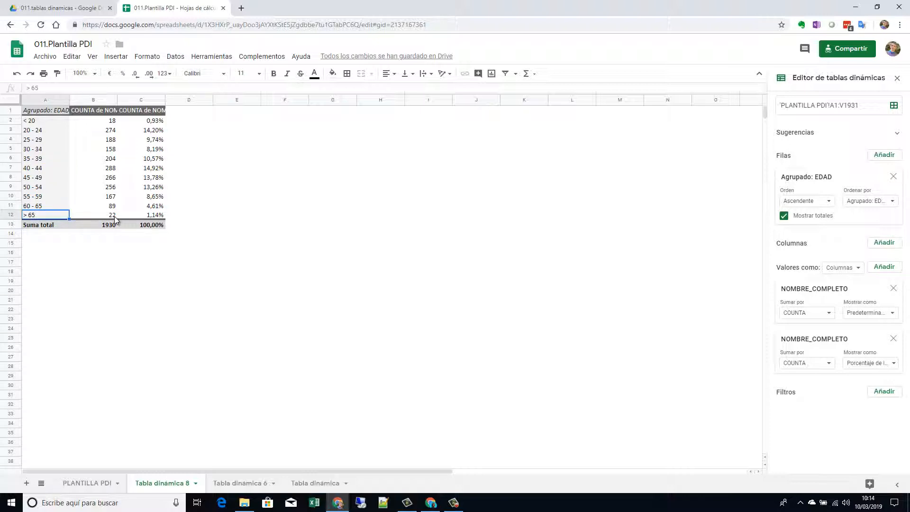
pyautogui.click(111, 168)
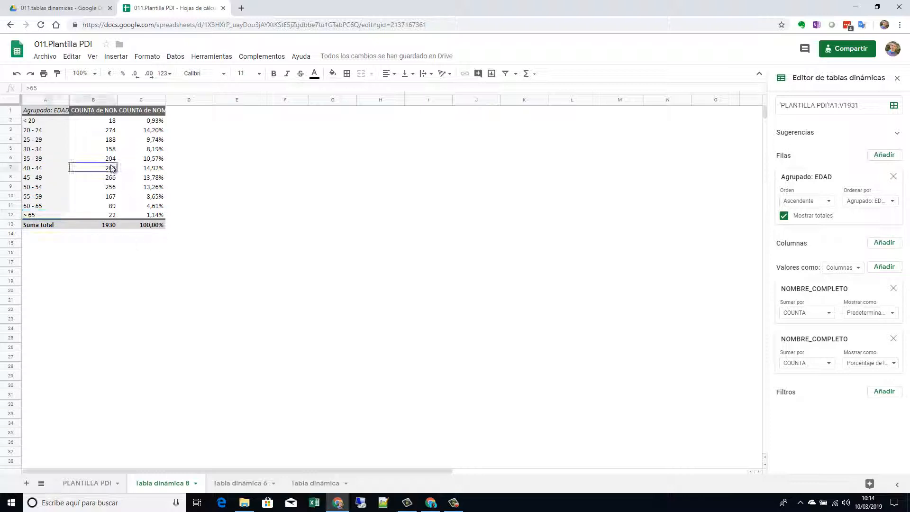
pyautogui.click(326, 483)
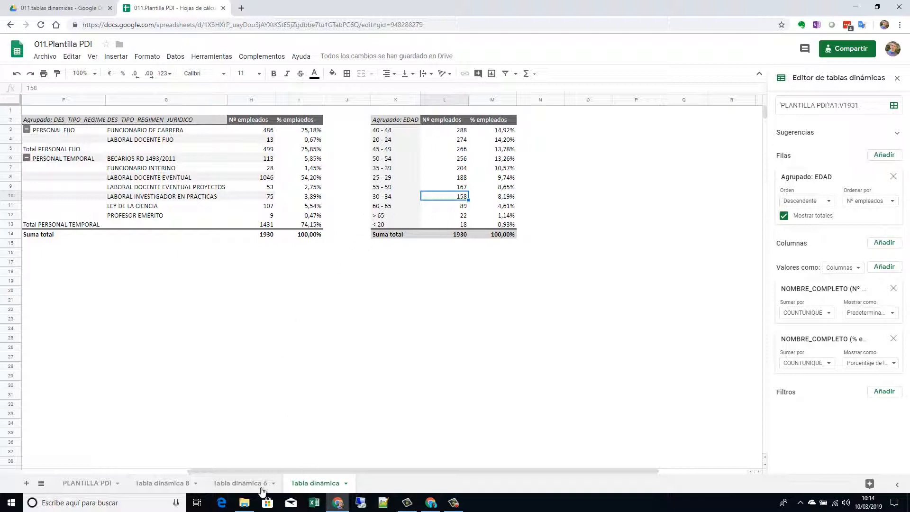
pyautogui.click(176, 486)
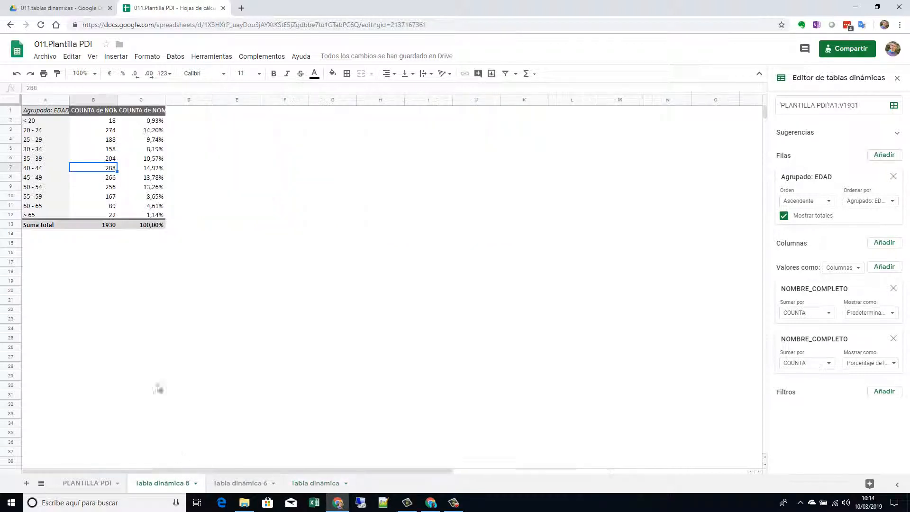
# - Sort the EDAD groups in descending order by COUNTA de NOMBRE_COMPLETO
pyautogui.click(33, 123)
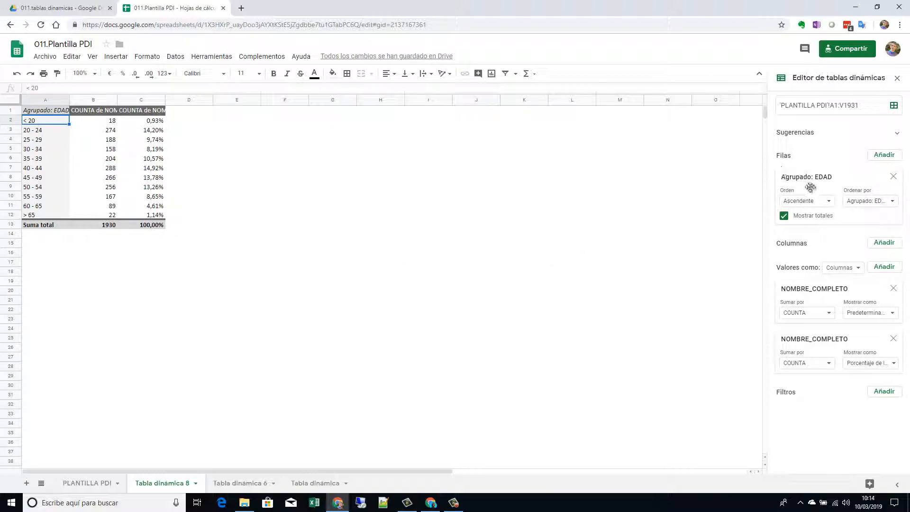
pyautogui.click(828, 201)
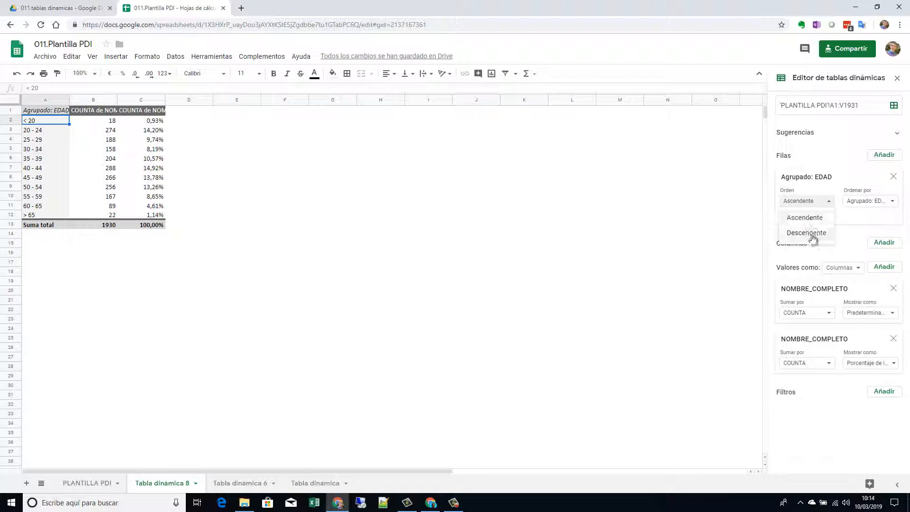
pyautogui.click(694, 207)
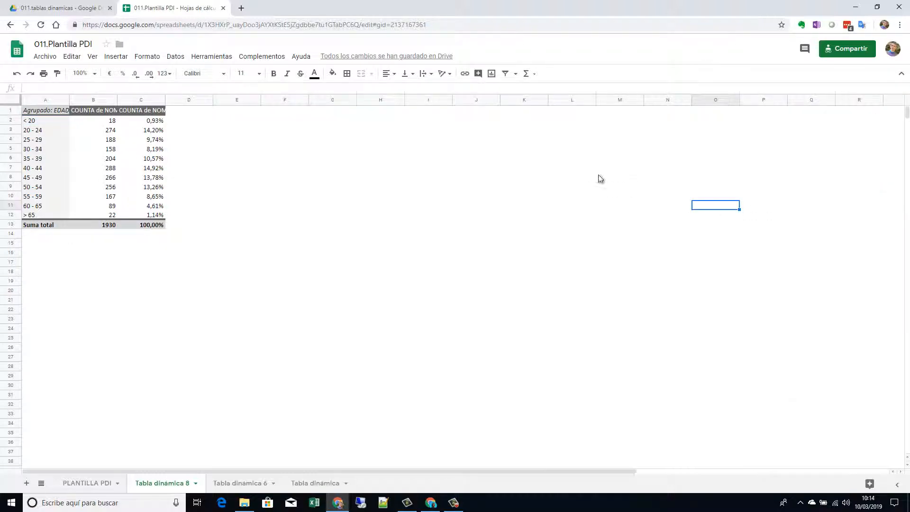
pyautogui.click(49, 171)
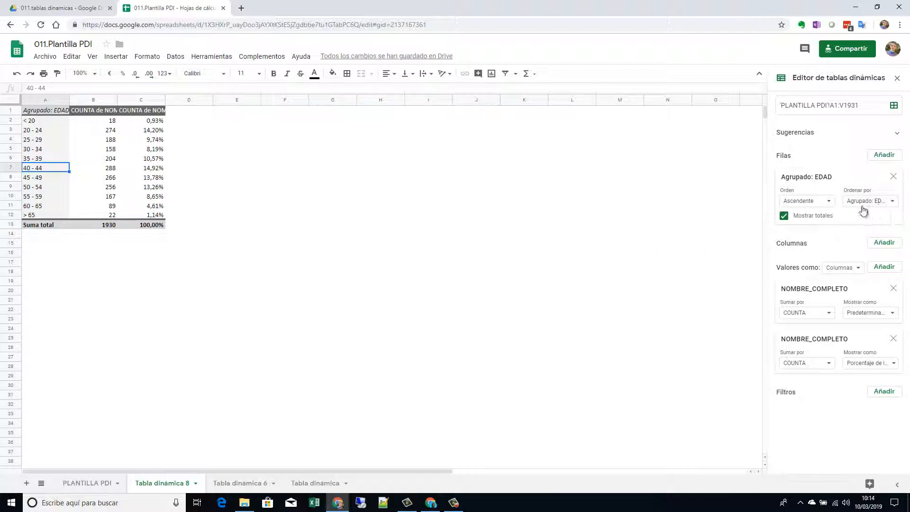
pyautogui.click(829, 202)
pyautogui.click(807, 233)
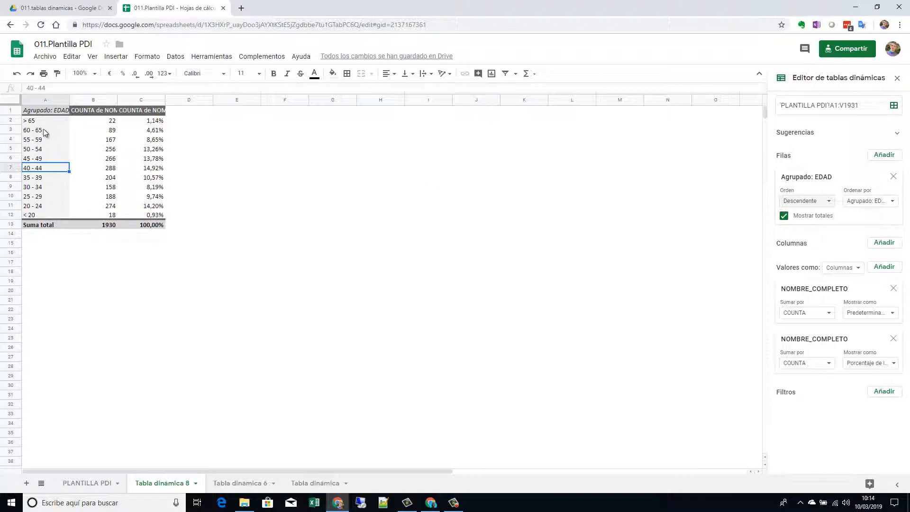
pyautogui.click(893, 204)
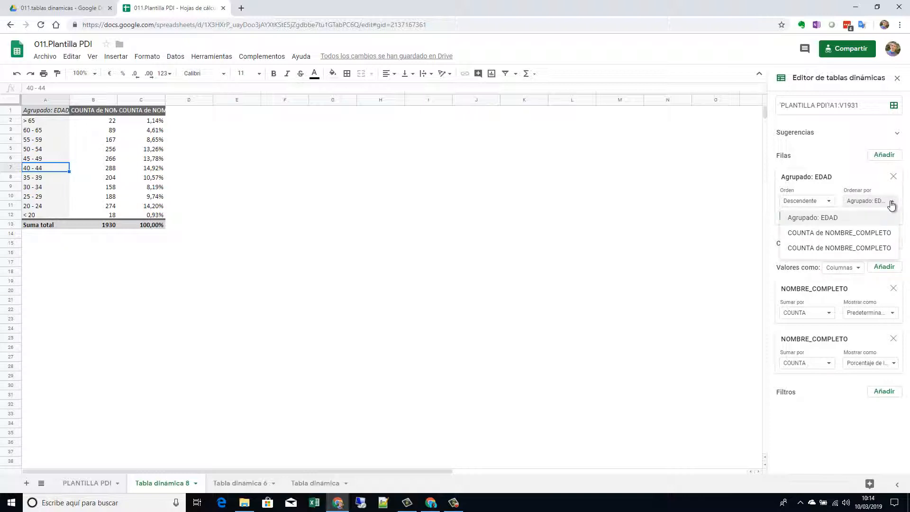
pyautogui.click(845, 235)
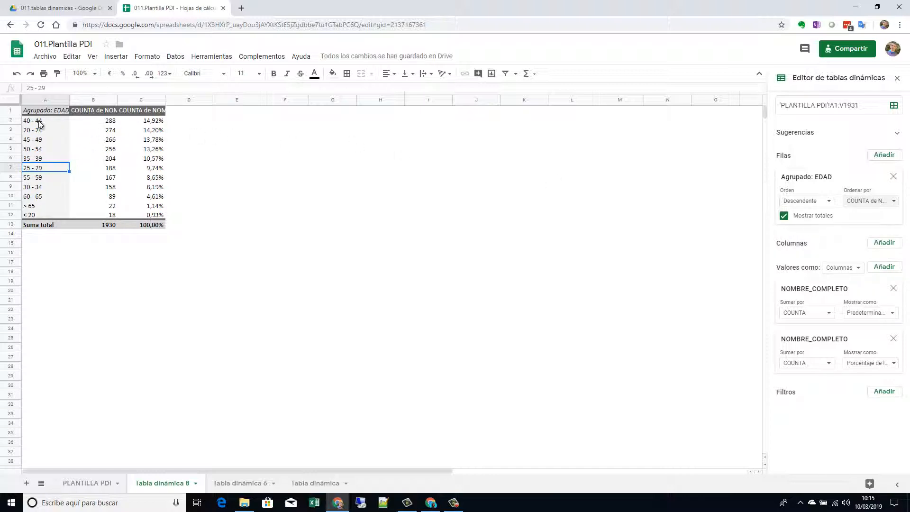
# - Examine the sorted age groups and their employee counts from the largest group to the smallest
pyautogui.click(109, 130)
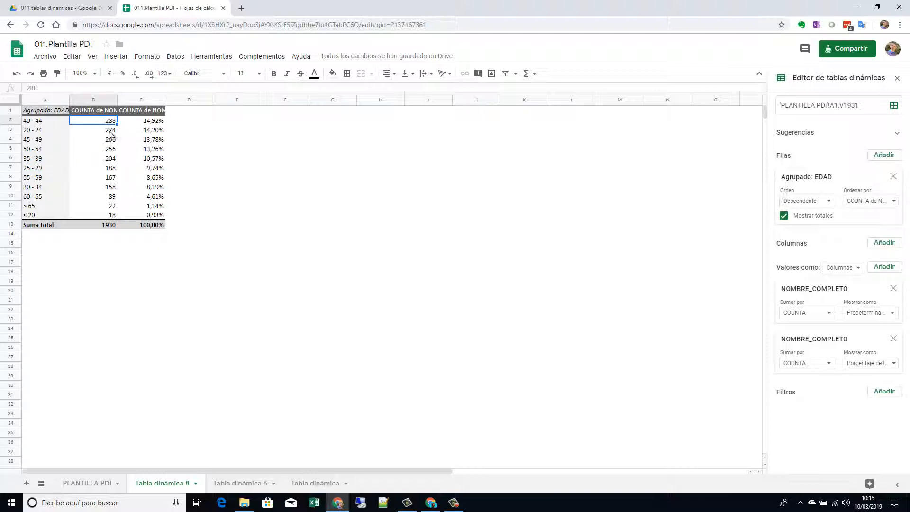
pyautogui.click(110, 150)
pyautogui.click(106, 123)
pyautogui.click(41, 122)
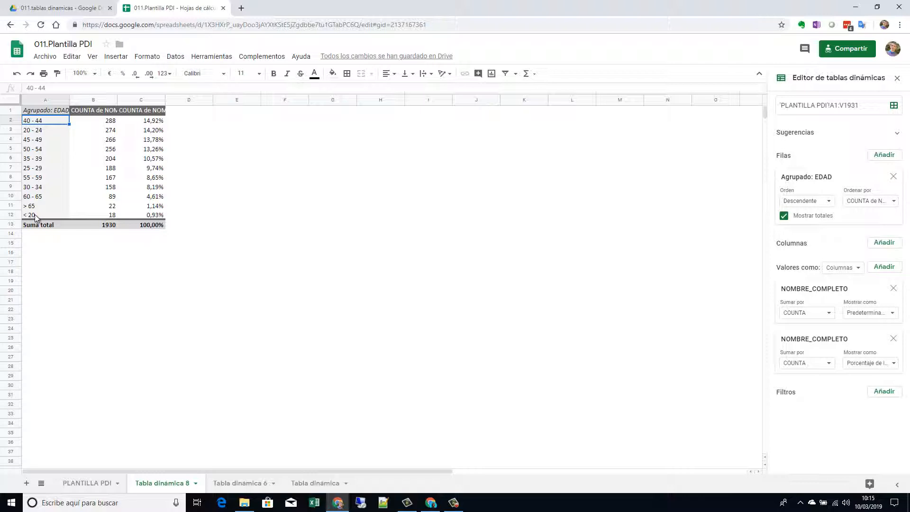
pyautogui.click(108, 122)
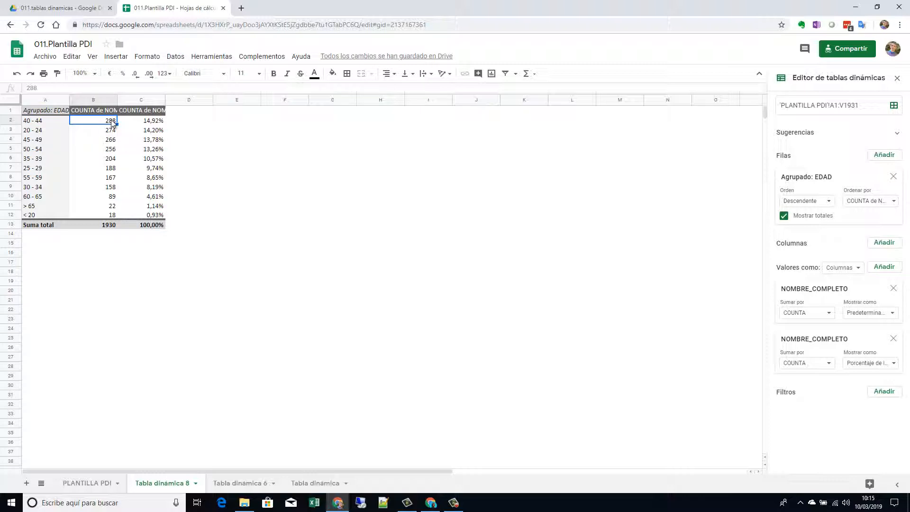
pyautogui.press('Down')
pyautogui.press('Down')
pyautogui.press('Down')
pyautogui.press('Down')
pyautogui.press('Down')
pyautogui.press('Down')
pyautogui.press('Down')
pyautogui.press('Down')
pyautogui.press('Down')
pyautogui.press('Down')
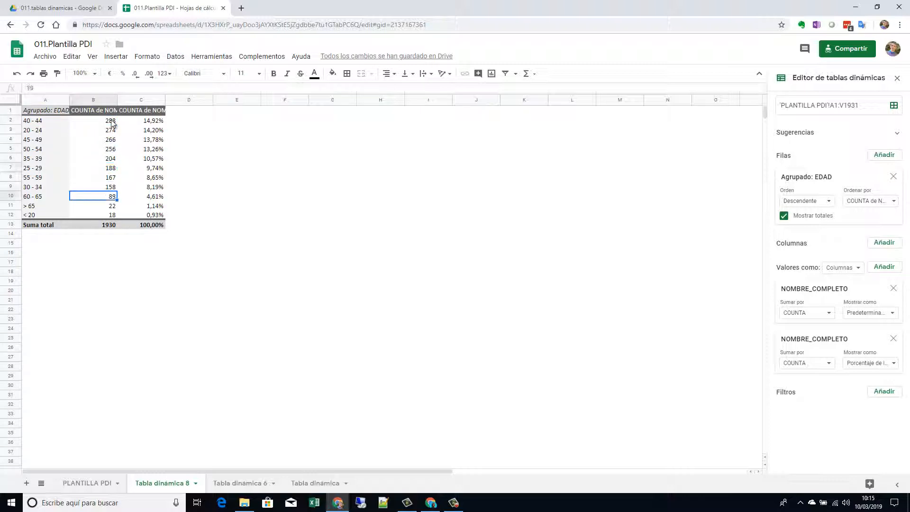
pyautogui.press('Up')
pyautogui.press('Up')
pyautogui.press('Up')
pyautogui.press('Up')
pyautogui.press('Up')
pyautogui.press('Up')
pyautogui.press('Up')
pyautogui.press('Up')
pyautogui.press('Up')
pyautogui.press('Up')
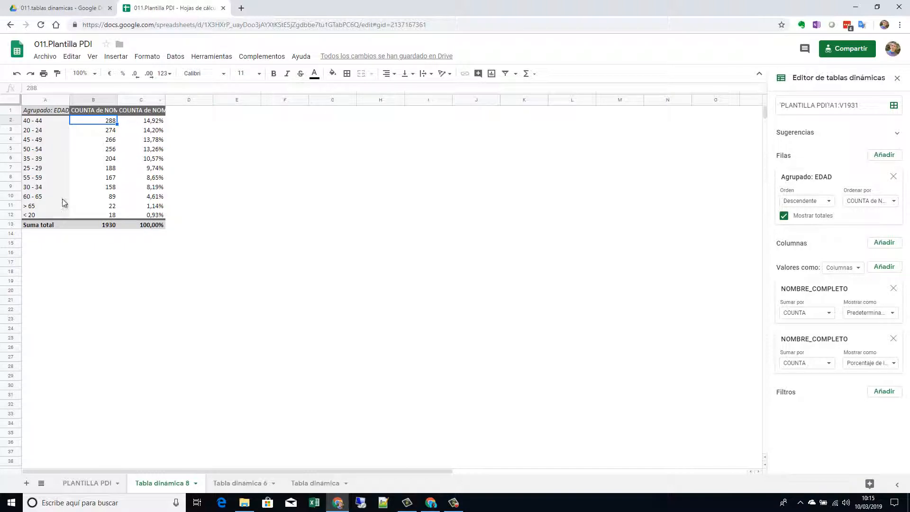
# - Check the last data row of the PLANTILLA PDI sheet against the total in Tabla dinámica 8
pyautogui.click(99, 482)
pyautogui.click(86, 363)
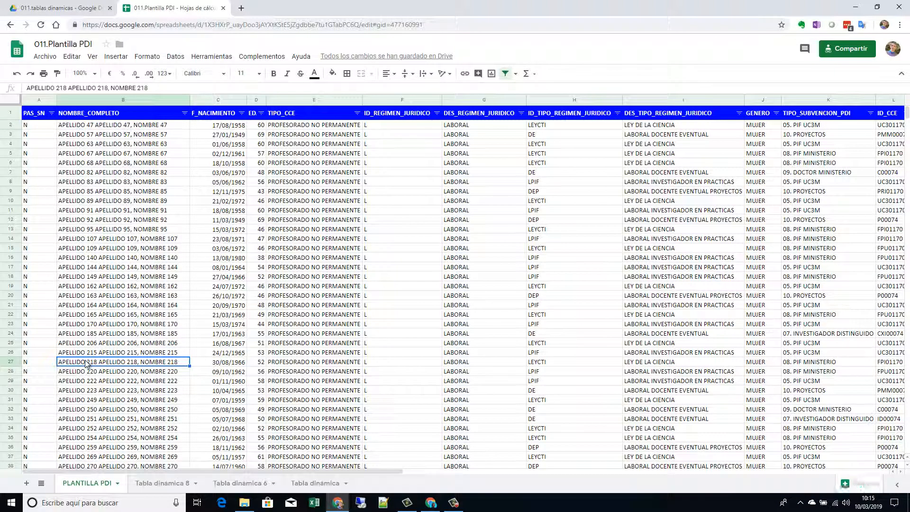
pyautogui.hotkey('ctrl', 'Down')
pyautogui.press('Left')
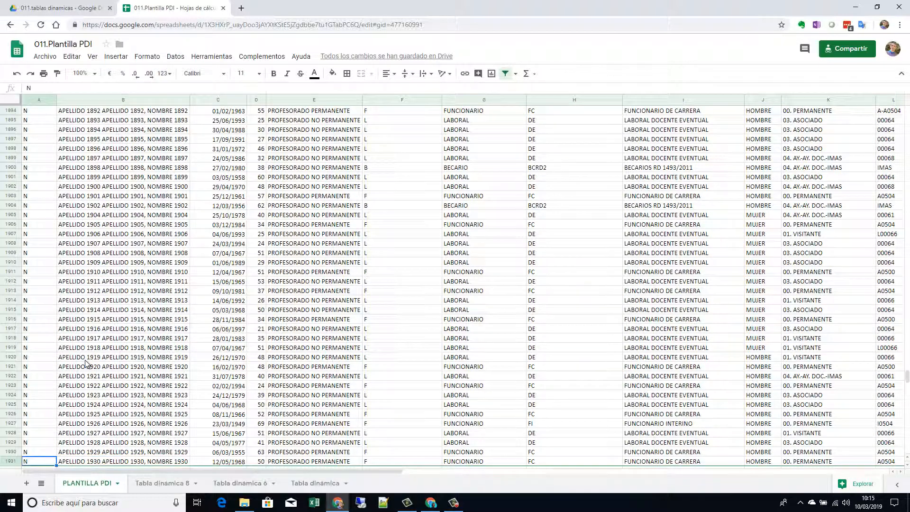
pyautogui.click(167, 483)
pyautogui.click(60, 179)
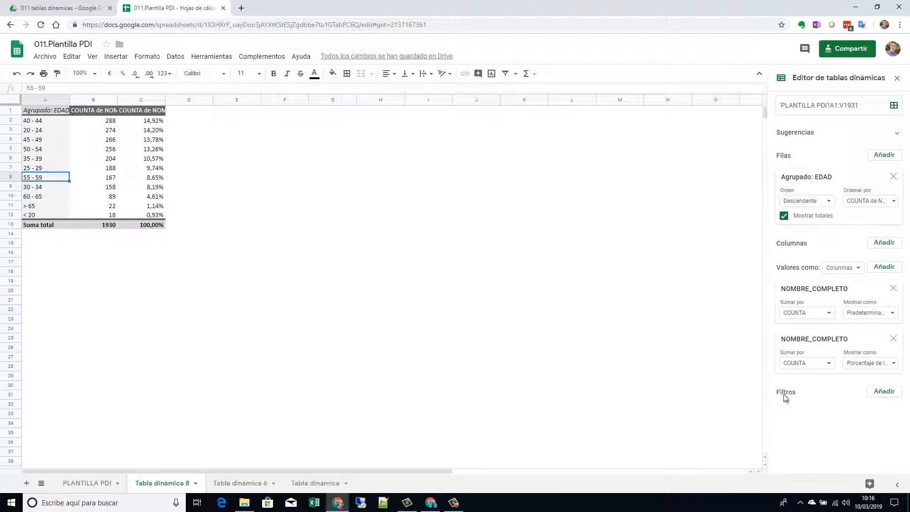
# - Add a GENERO filter to the age pivot table that includes only HOMBRE
pyautogui.click(884, 393)
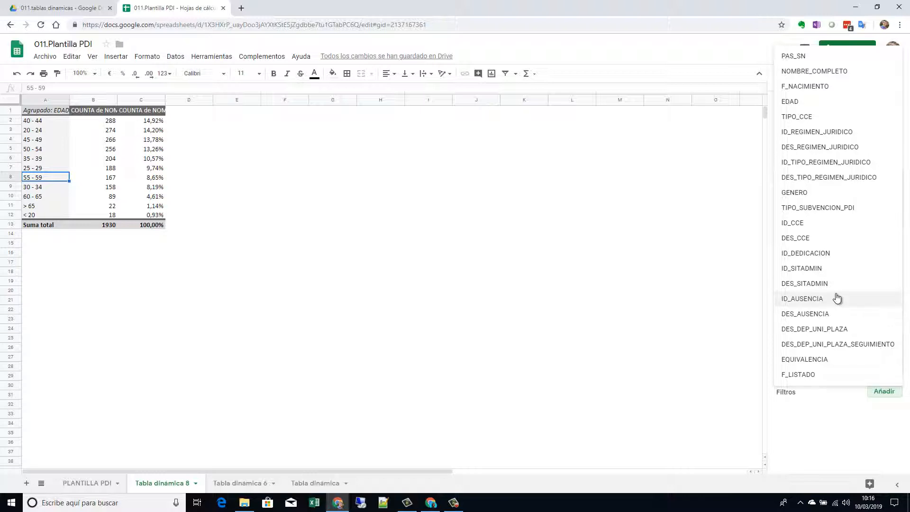
pyautogui.click(826, 193)
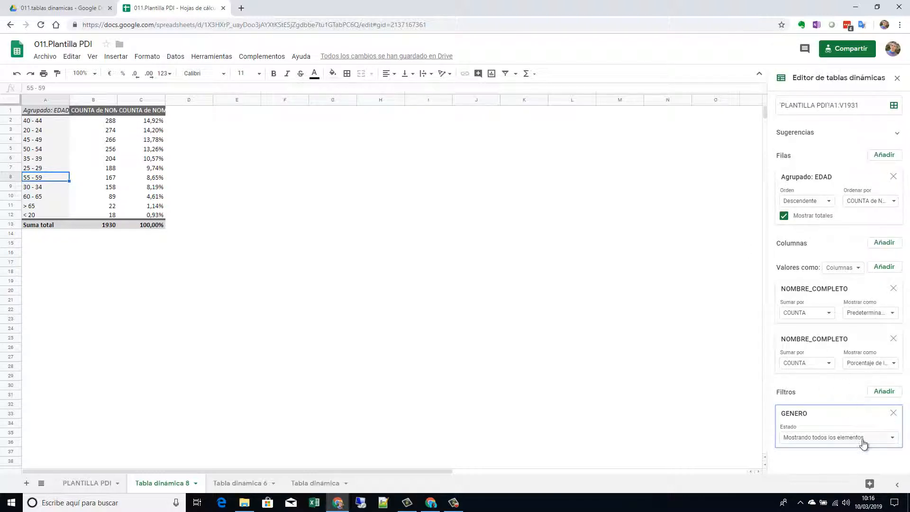
pyautogui.click(893, 438)
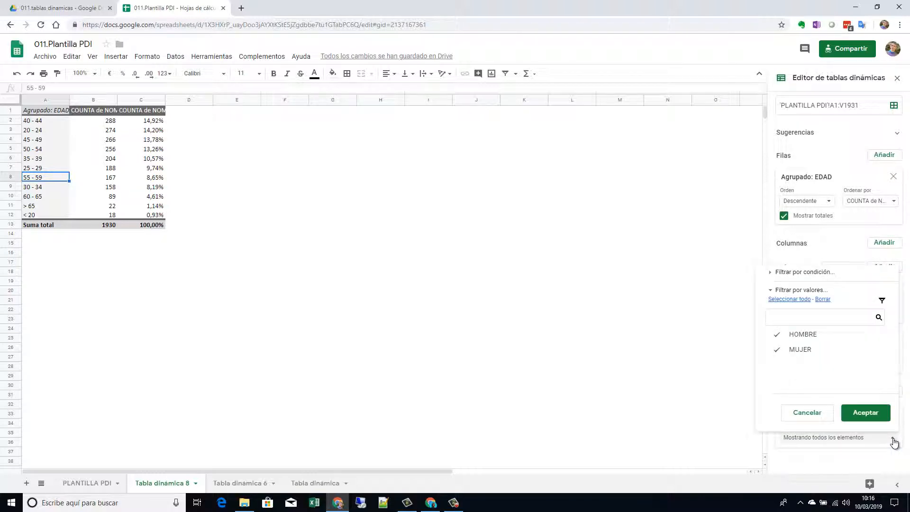
pyautogui.click(823, 299)
pyautogui.click(779, 336)
pyautogui.click(865, 412)
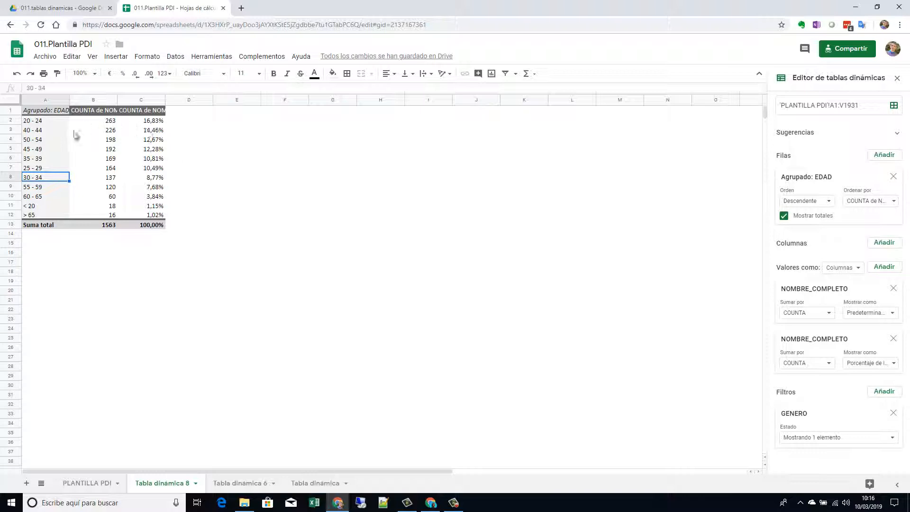
# - Switch the GENERO filter to include only MUJER
pyautogui.click(893, 437)
pyautogui.click(806, 352)
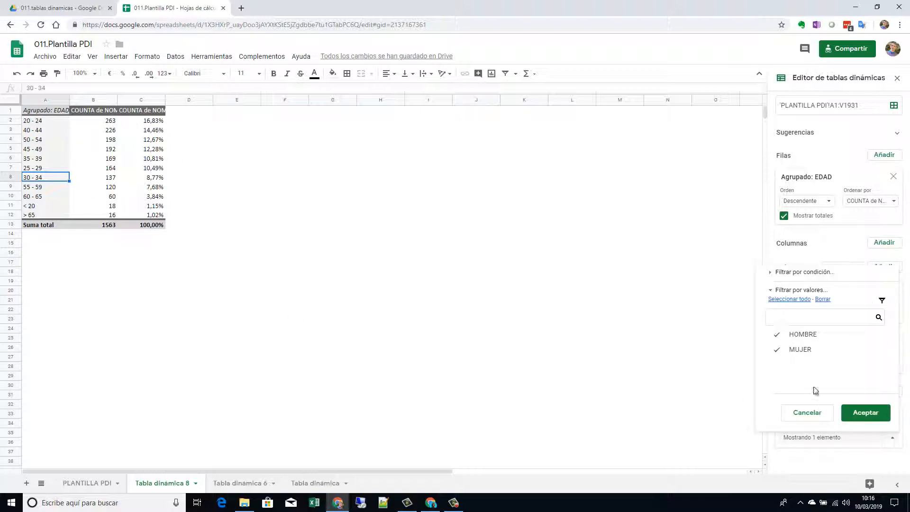
pyautogui.click(776, 333)
pyautogui.click(877, 413)
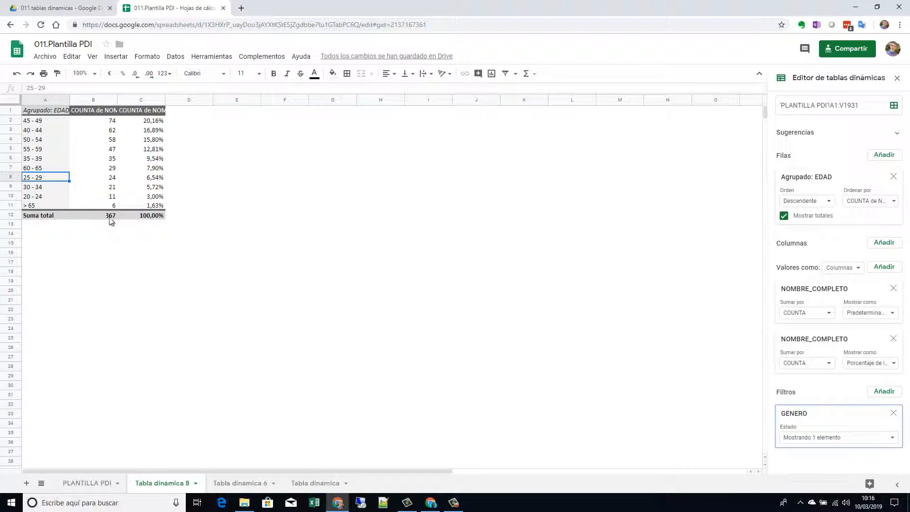
# - Compare the filtered total with the gender table on the Tabla dinámica sheet and return to Tabla dinámica 8
pyautogui.click(310, 484)
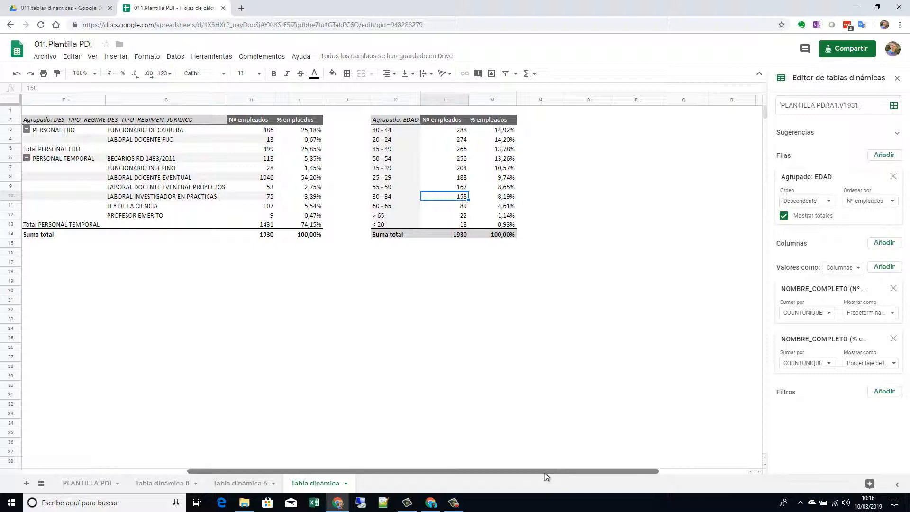
pyautogui.moveTo(545, 472); pyautogui.dragTo(386, 450)
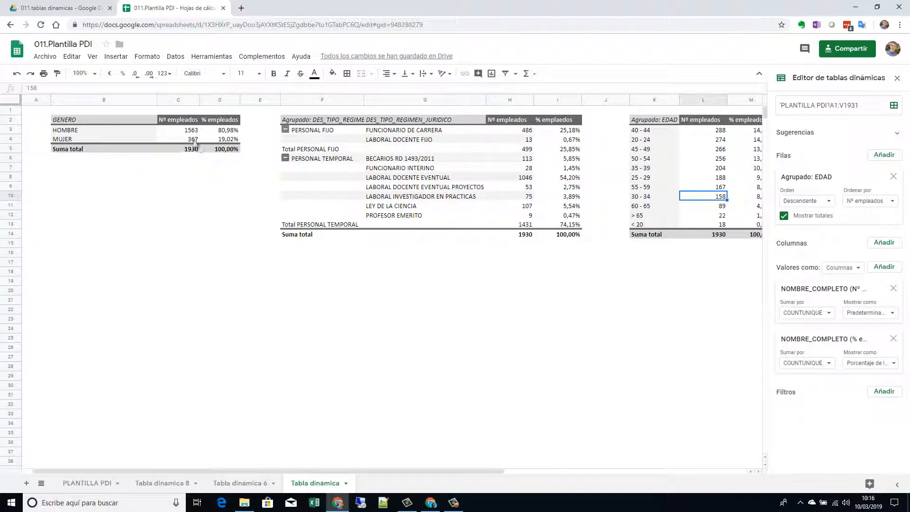
pyautogui.click(176, 483)
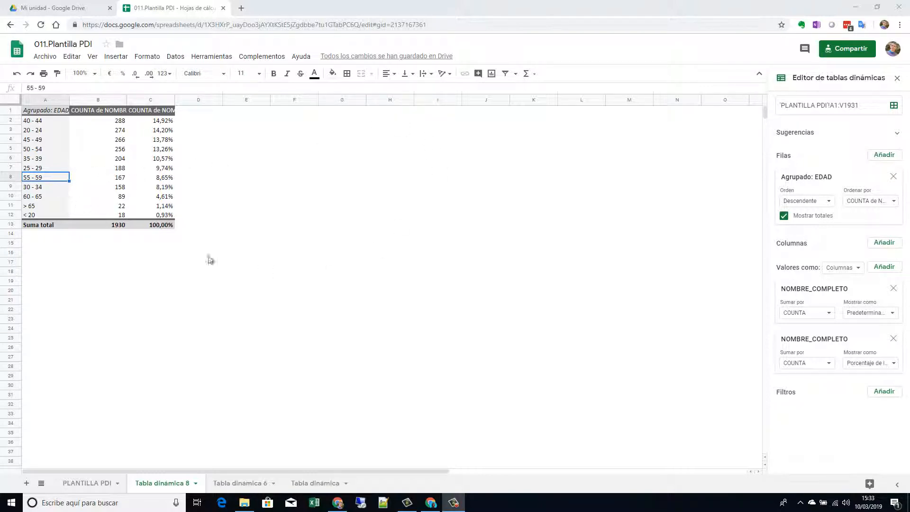
# - Add GENERO as the pivot table's columns and show the second NOMBRE_COMPLETO value as Porcentaje de la columna
pyautogui.click(886, 243)
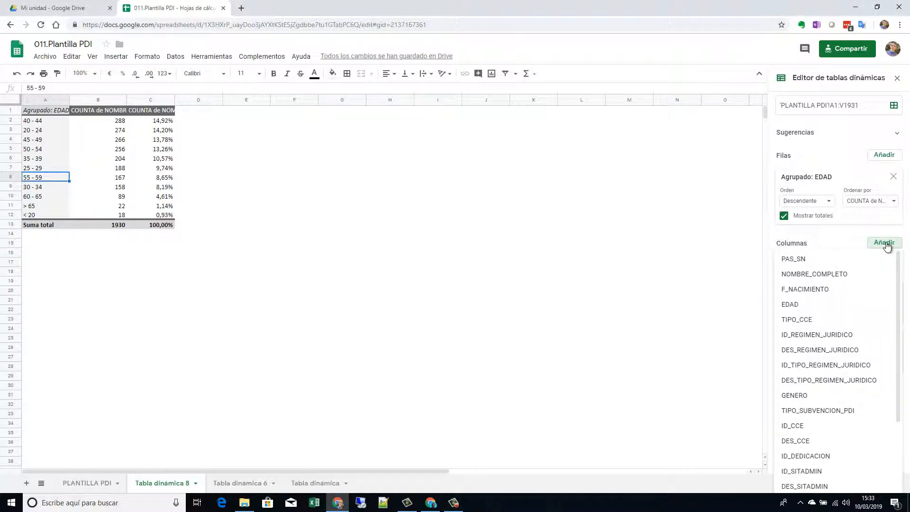
pyautogui.click(809, 398)
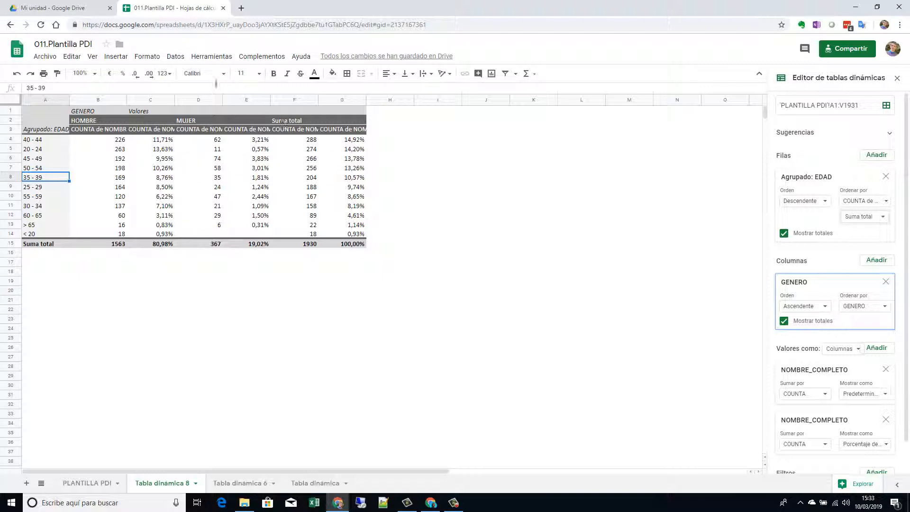
pyautogui.scroll(-1, 797, 337)
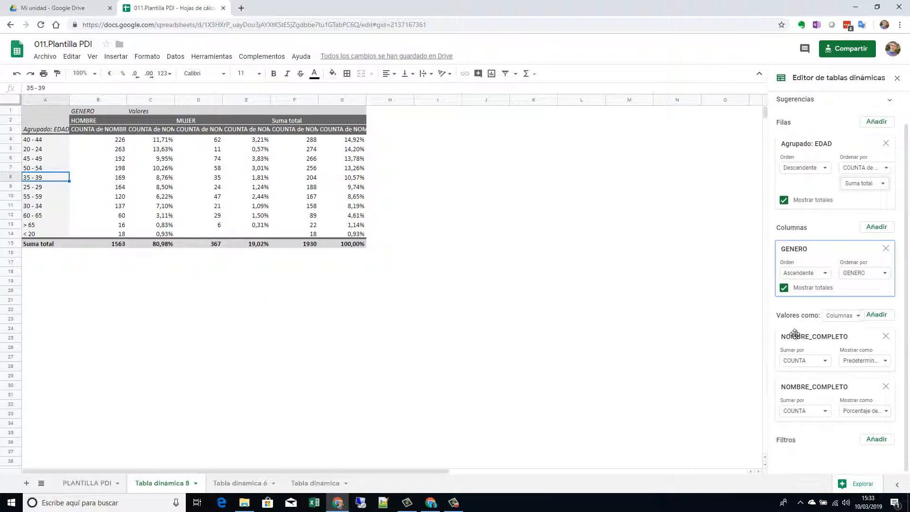
pyautogui.click(885, 411)
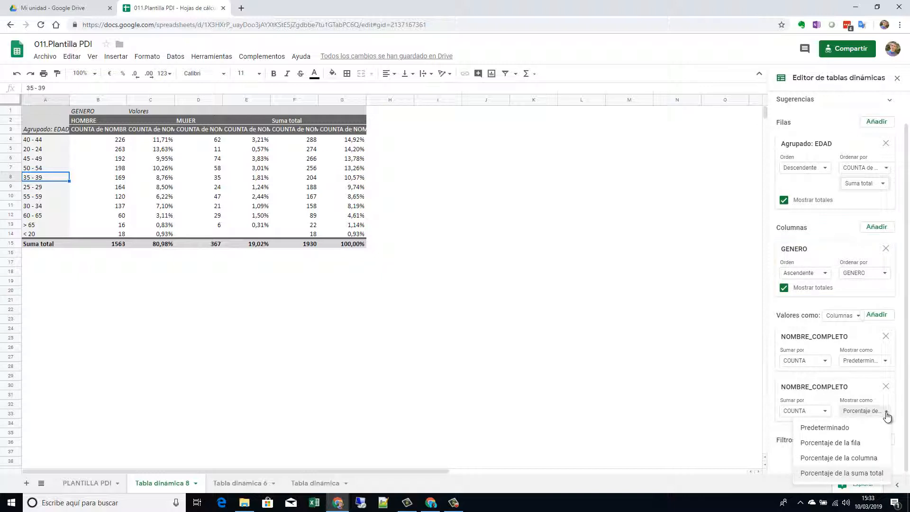
pyautogui.click(873, 459)
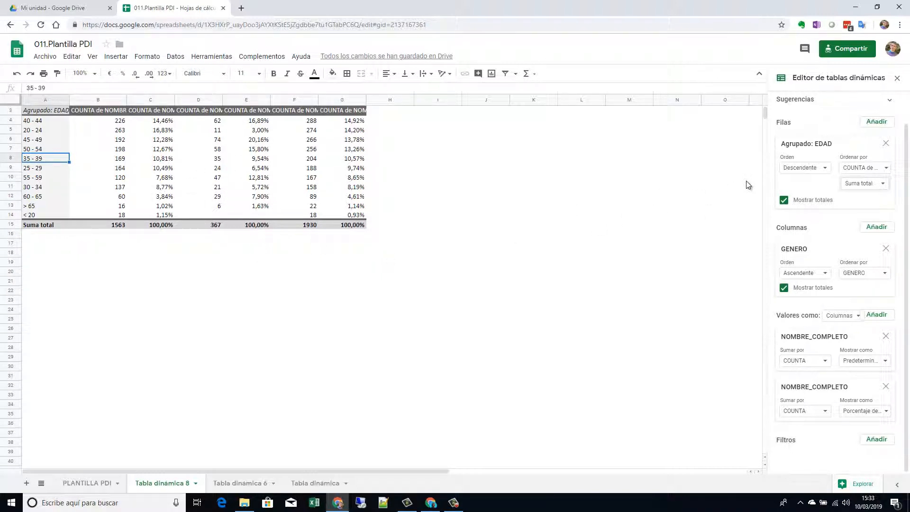
# - Move GENERO from the pivot table's columns to its rows, beneath the grouped EDAD field
pyautogui.scroll(1, 845, 118)
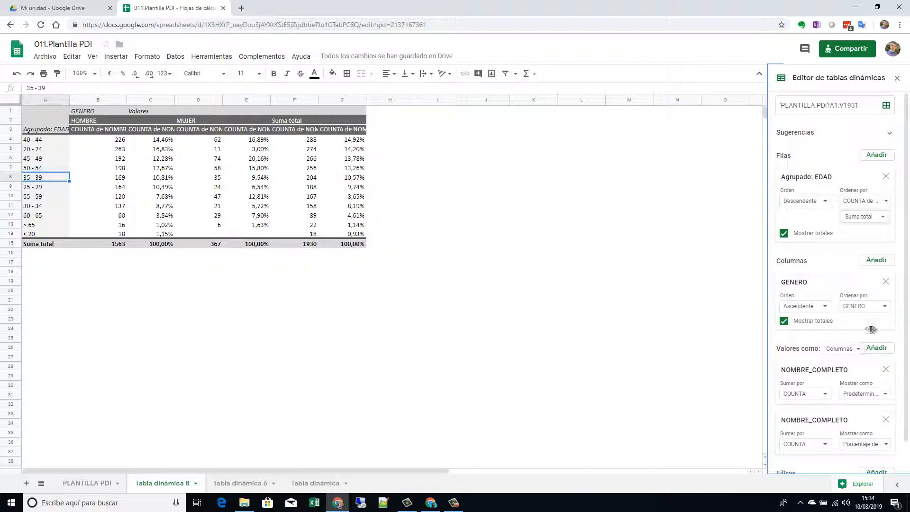
pyautogui.scroll(-1, 889, 345)
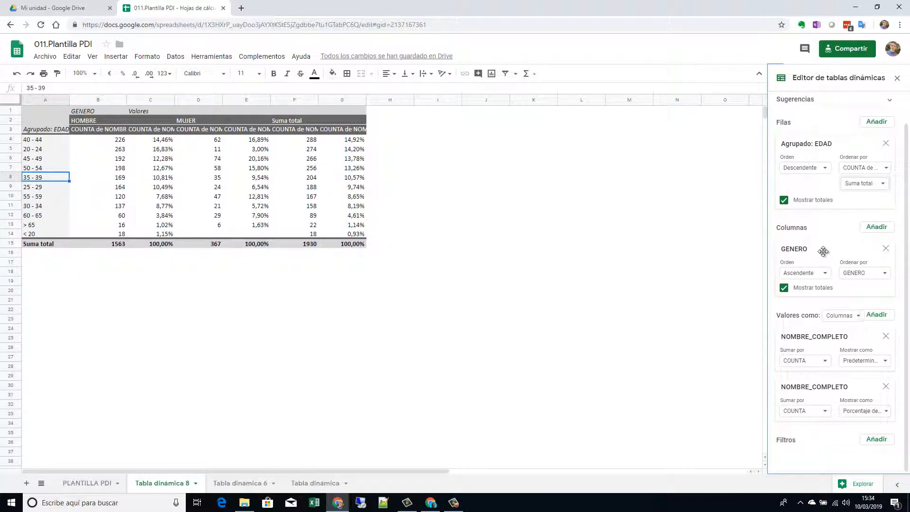
pyautogui.moveTo(824, 251)
pyautogui.mouseDown()
pyautogui.moveTo(829, 224)
pyautogui.moveTo(832, 259)
pyautogui.mouseUp()
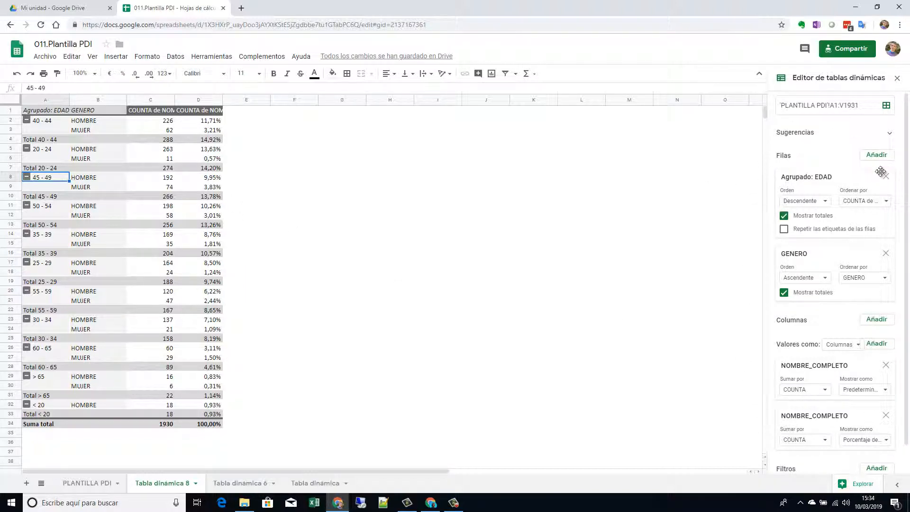
# - Open the pivot table's source data range for editing
pyautogui.click(862, 106)
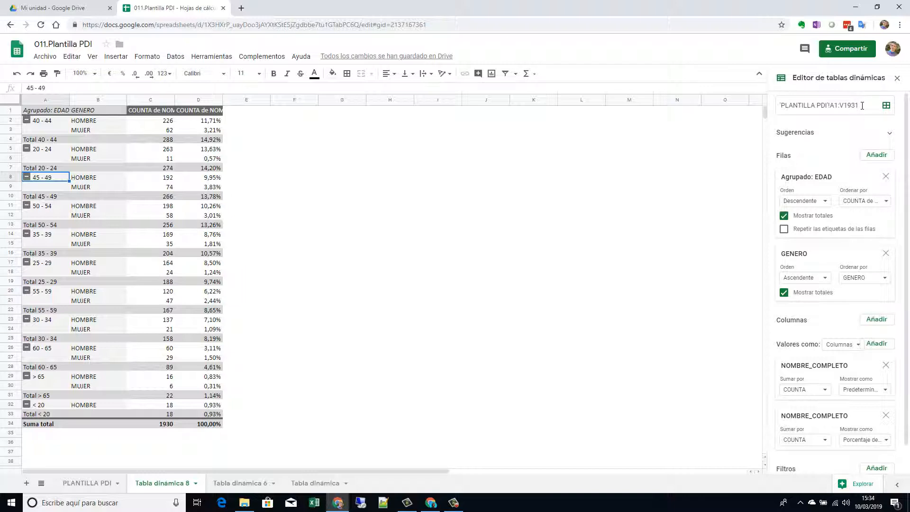